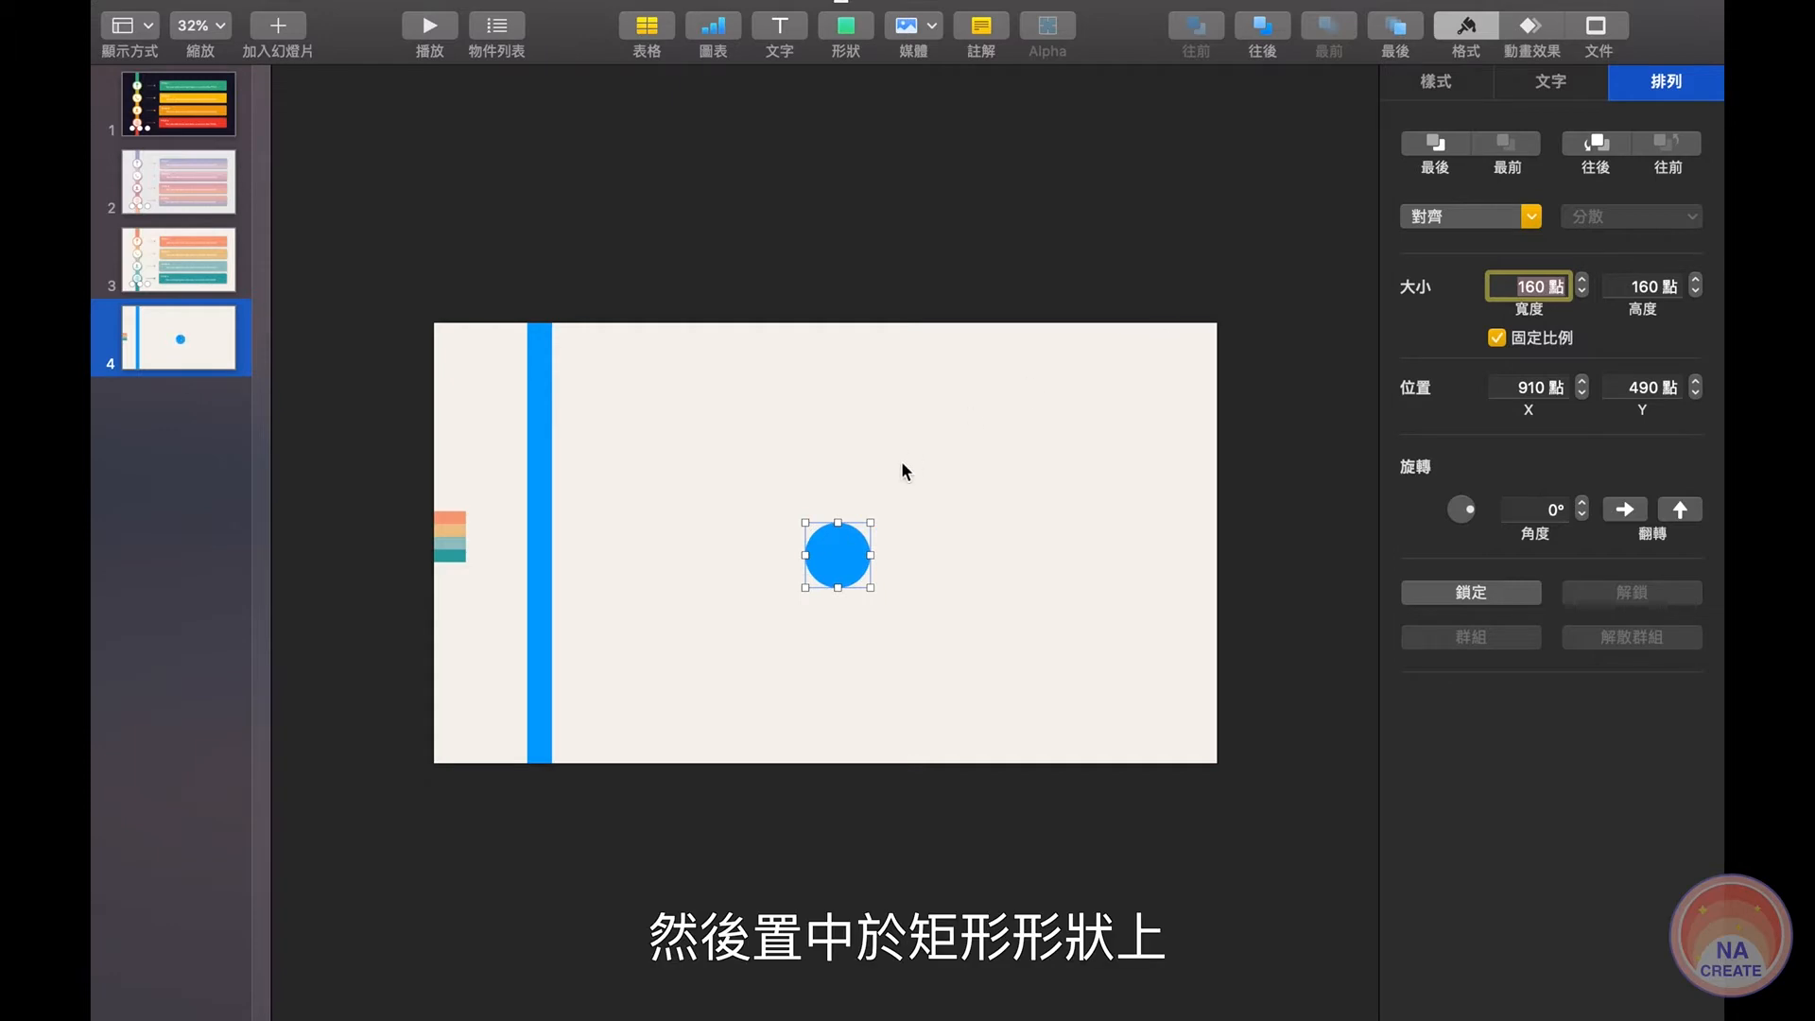
# Center the blue circle on the vertical bar and duplicate it to make four evenly spaced circles down the bar.
pyautogui.moveTo(864, 558); pyautogui.dragTo(557, 533)
pyautogui.press('super+c')
pyautogui.press('super+v')
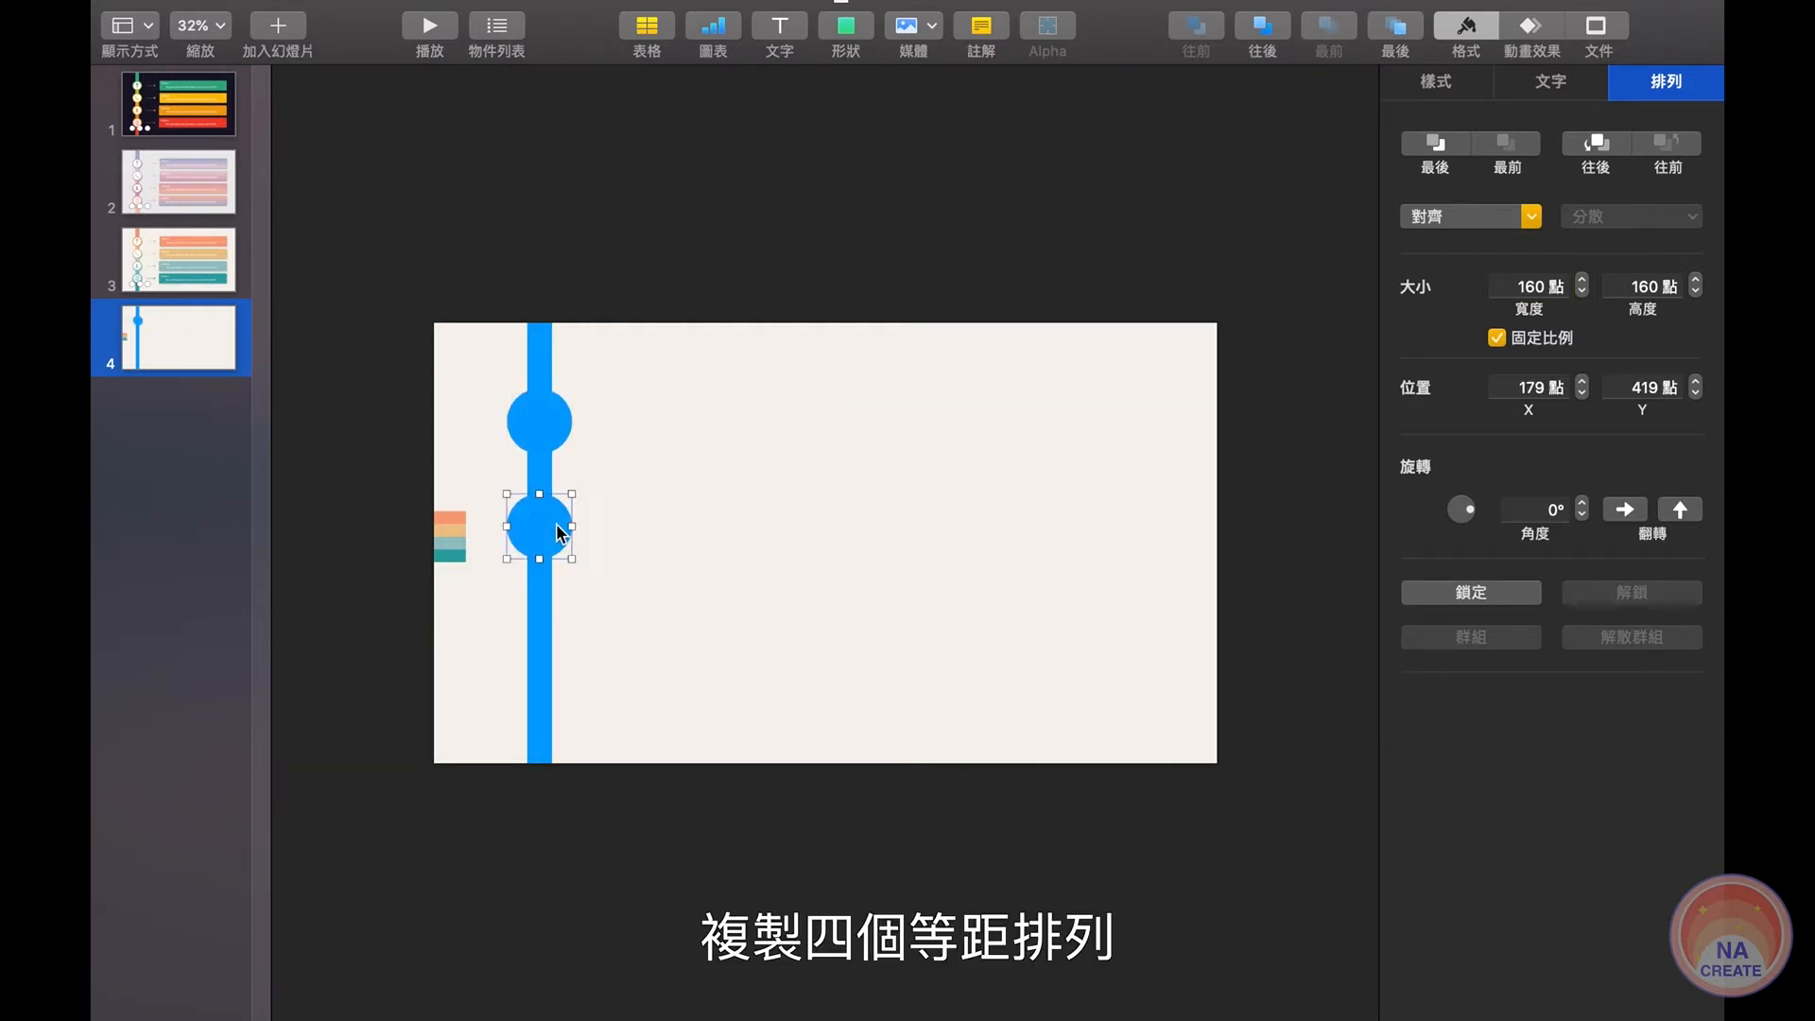
pyautogui.press('super+v')
pyautogui.moveTo(553, 430); pyautogui.dragTo(551, 753)
pyautogui.press('super+v')
pyautogui.moveTo(548, 530); pyautogui.dragTo(547, 513)
pyautogui.moveTo(539, 631); pyautogui.dragTo(538, 599)
pyautogui.moveTo(547, 737); pyautogui.dragTo(546, 691)
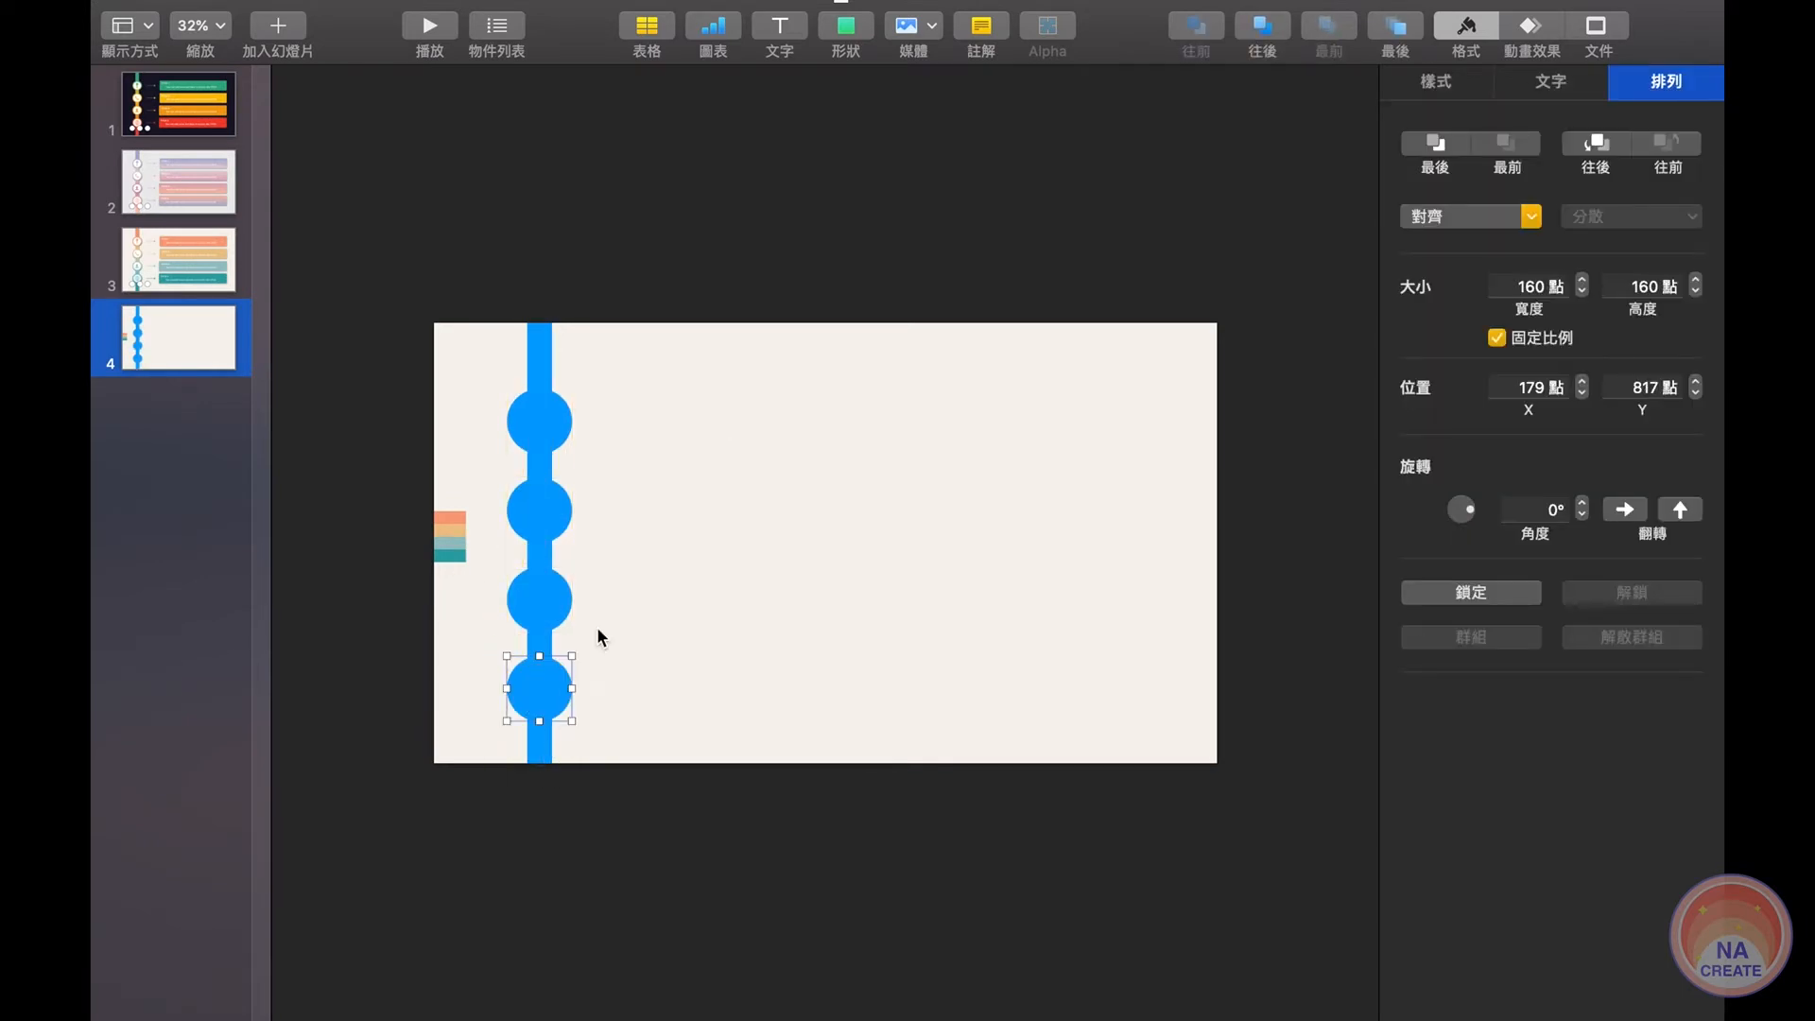
# Move the four circles slightly up the bar together and unite them with the bar into one shape.
pyautogui.keyDown('shift'); pyautogui.click(540, 526); pyautogui.keyUp('shift')
pyautogui.keyDown('shift'); pyautogui.click(539, 599); pyautogui.keyUp('shift')
pyautogui.keyDown('shift'); pyautogui.click(539, 416); pyautogui.keyUp('shift')
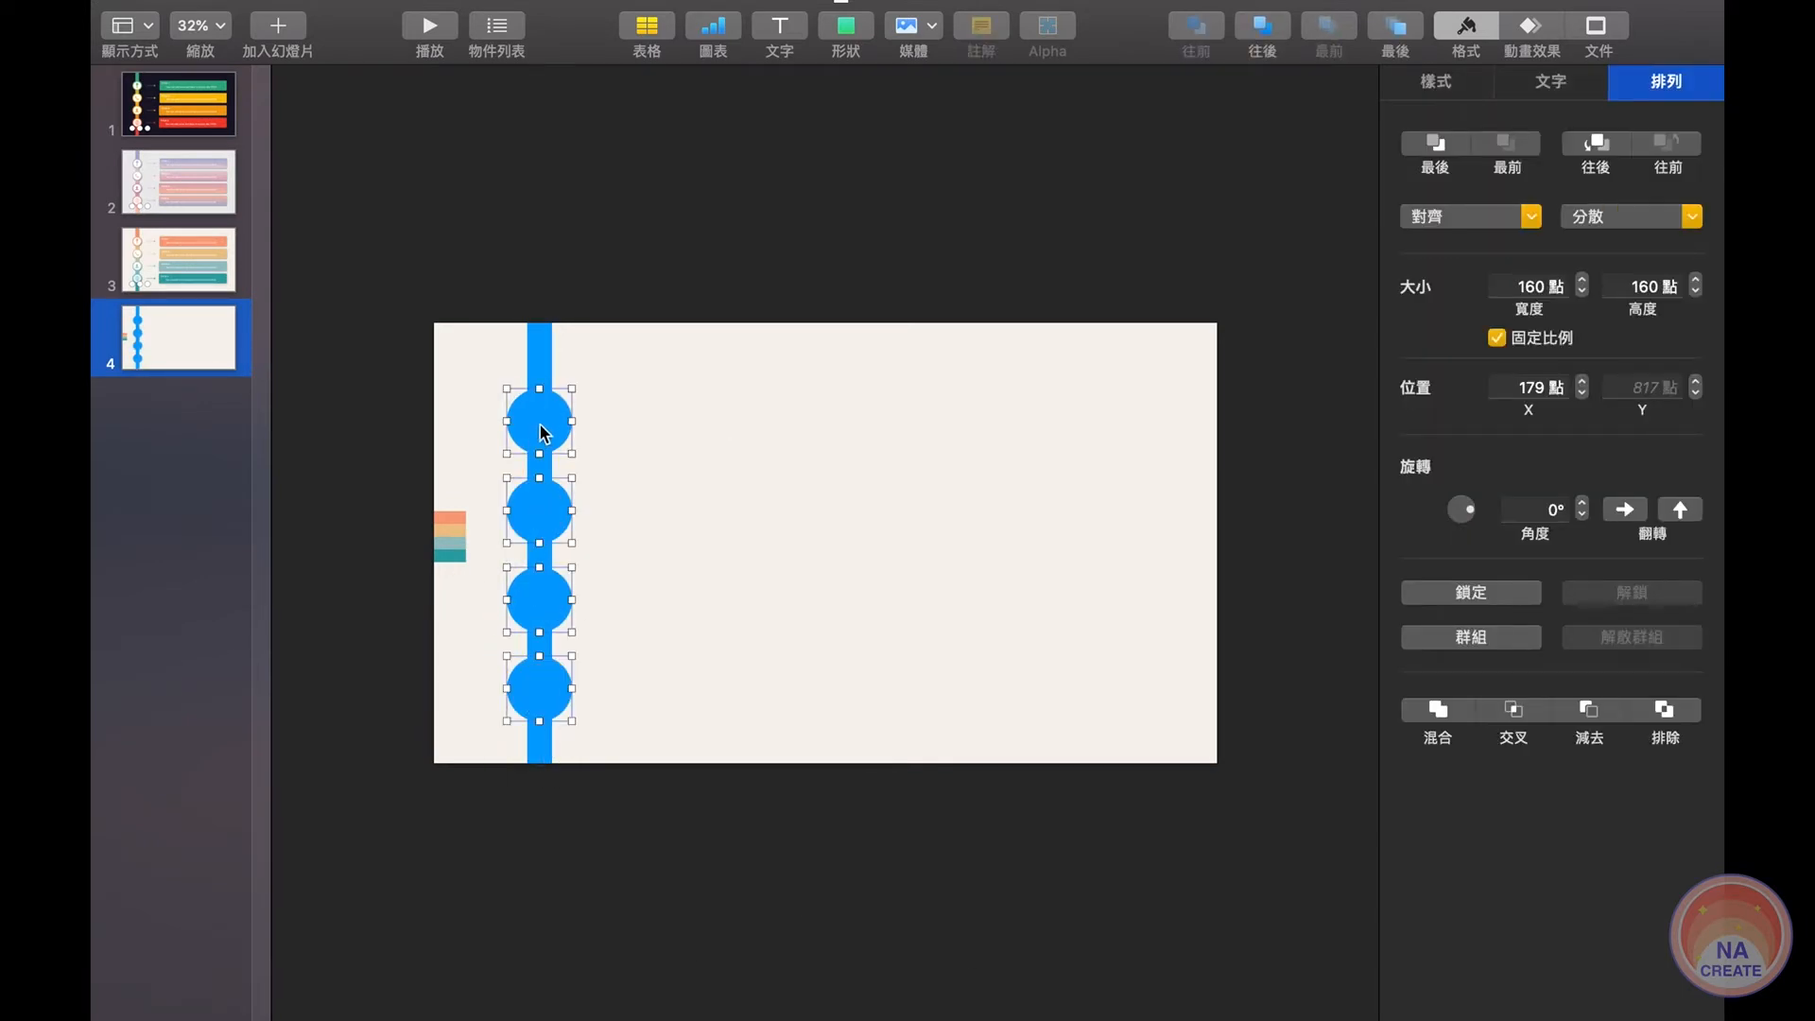
pyautogui.moveTo(540, 422); pyautogui.dragTo(540, 412)
pyautogui.click(610, 297)
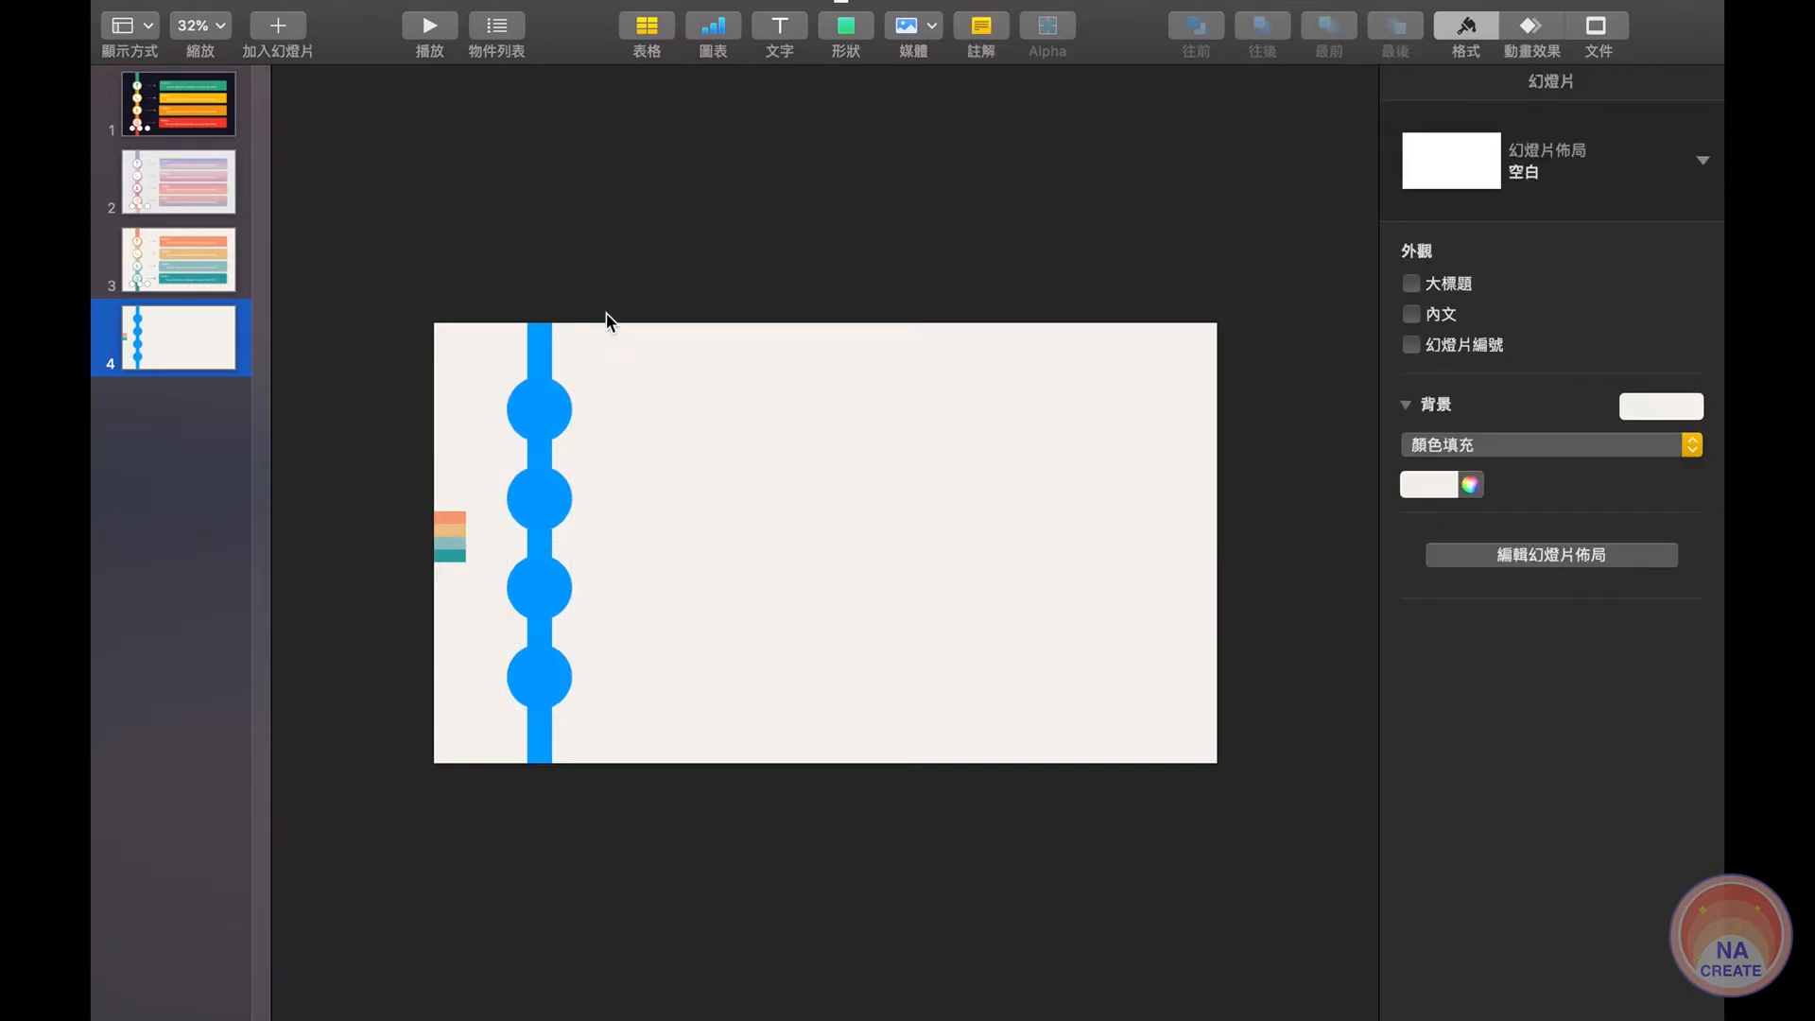
pyautogui.moveTo(624, 338); pyautogui.dragTo(506, 754)
pyautogui.click(1438, 714)
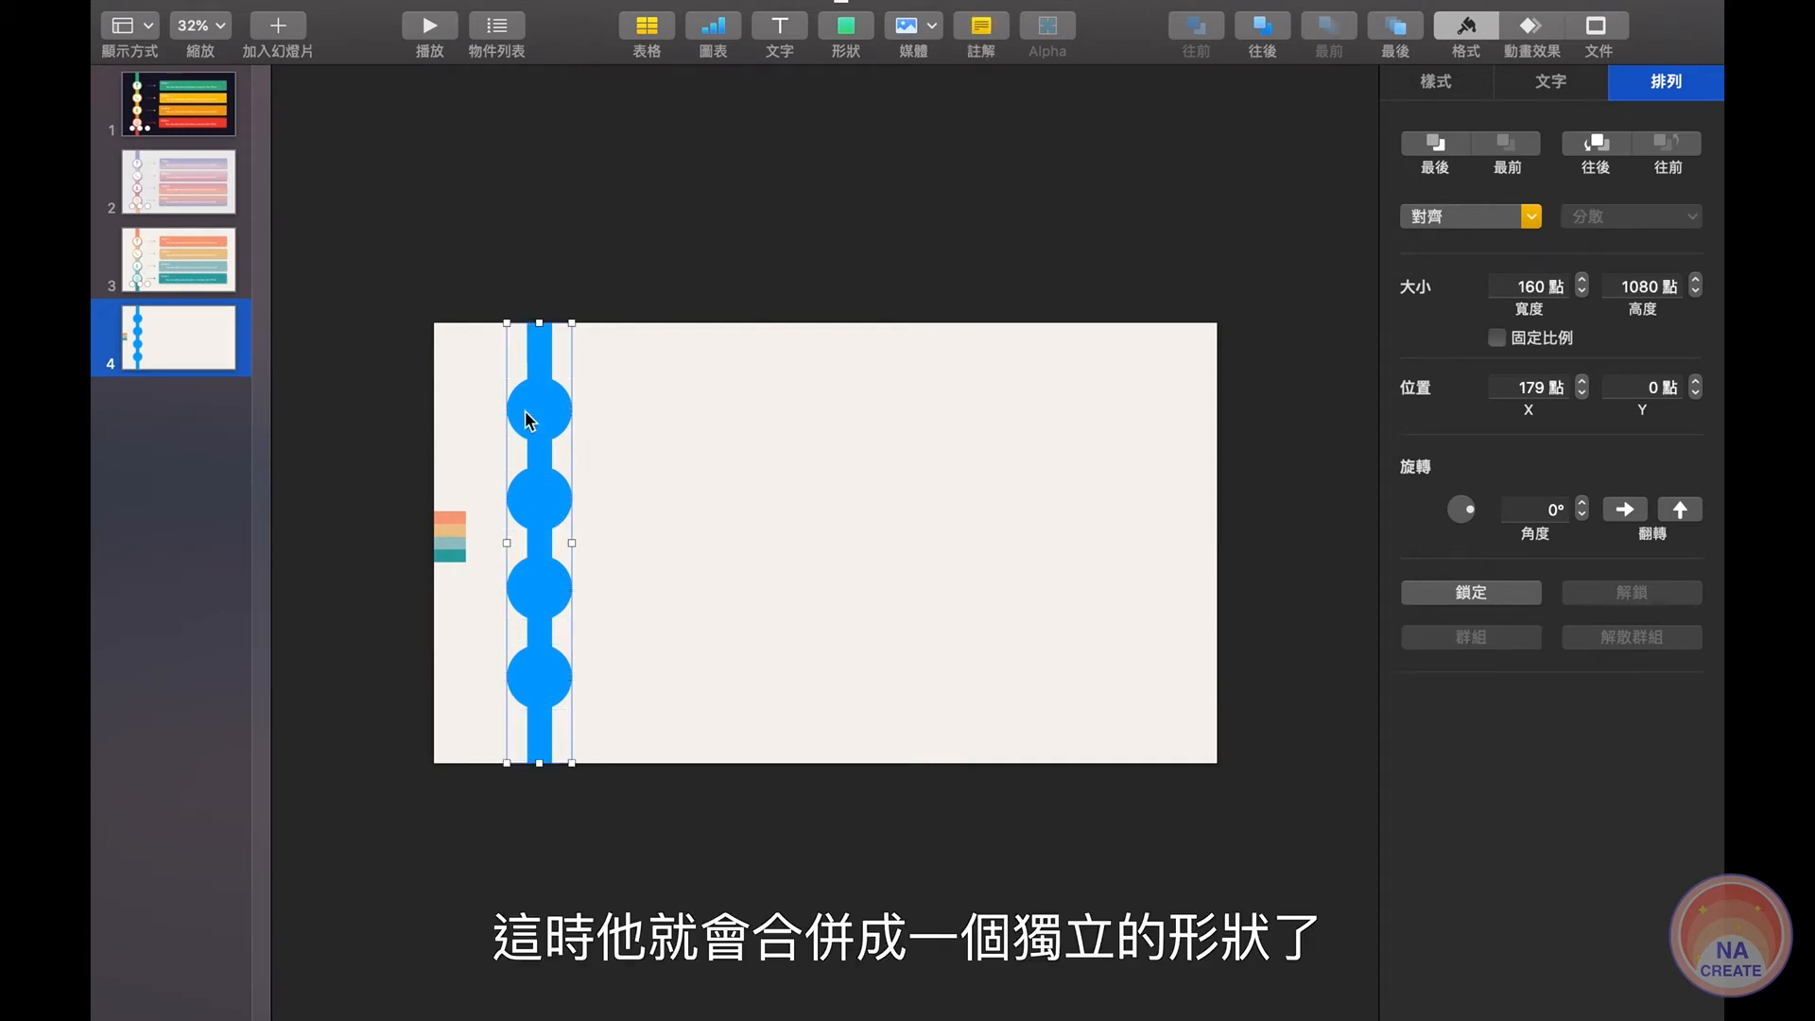
# Add a circle with constrained proportions, 130 pt wide, and place it beside the top bead of the merged shape.
pyautogui.click(860, 49)
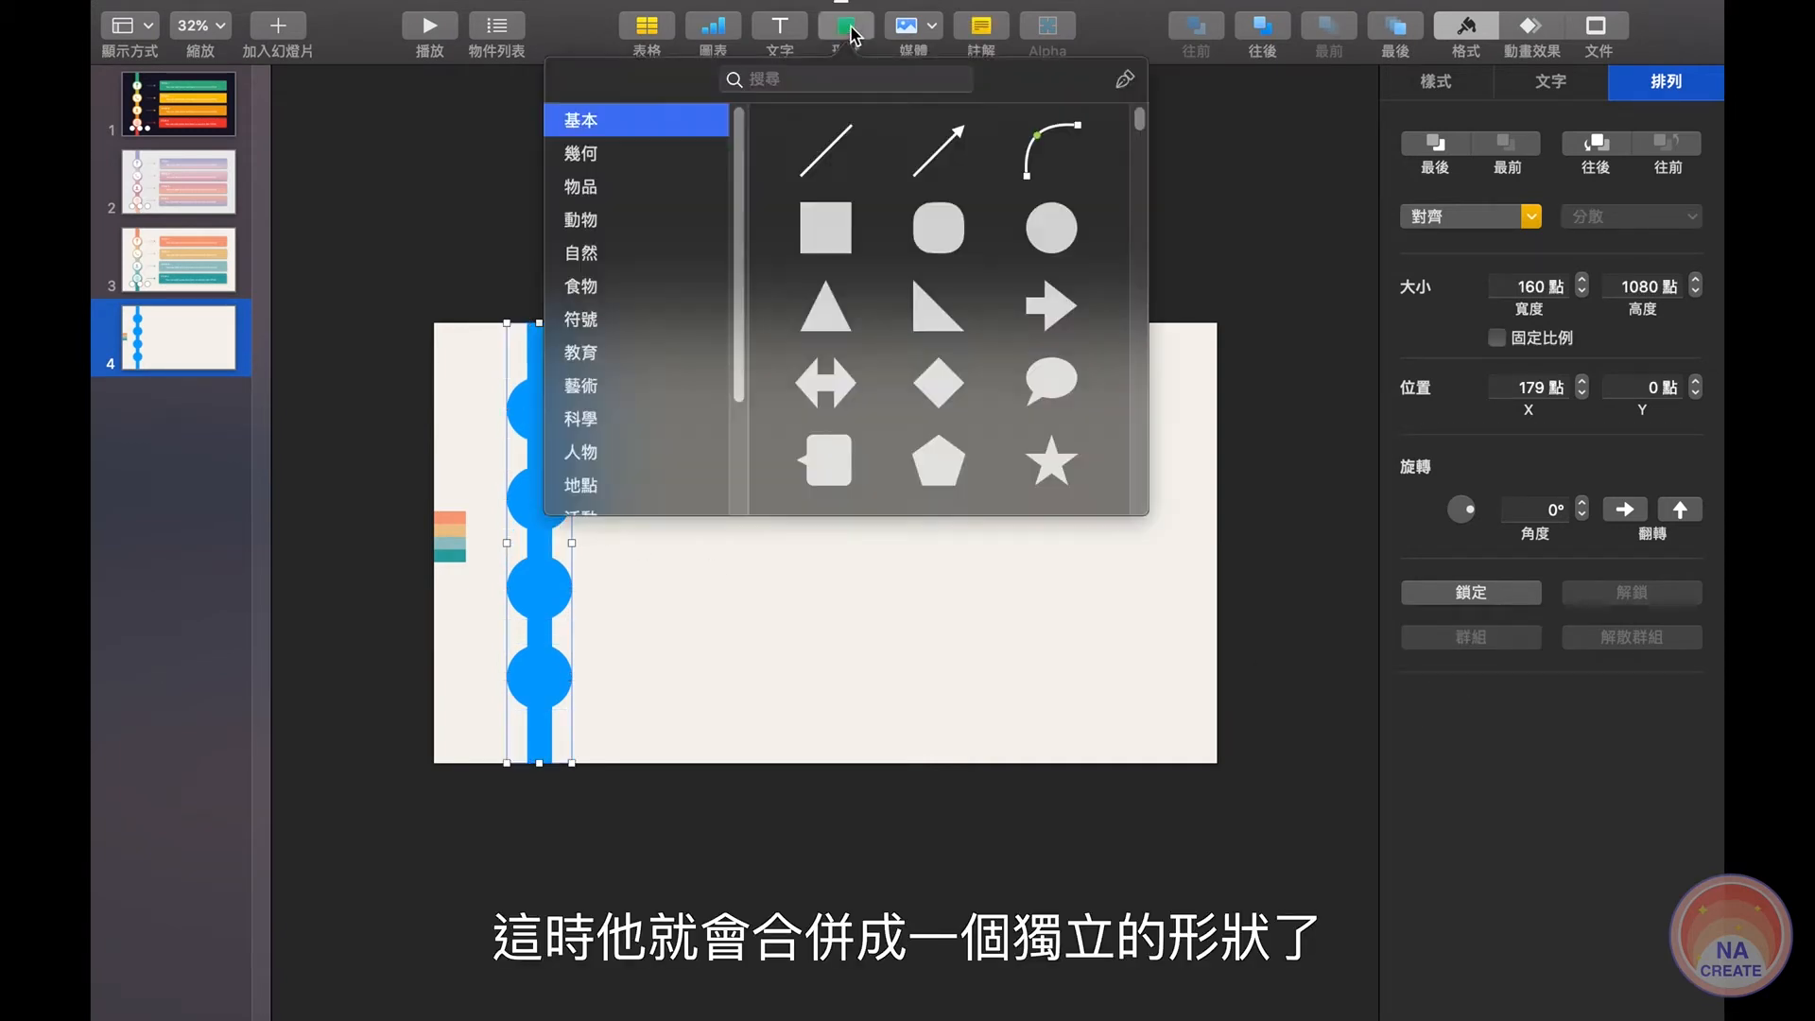
pyautogui.click(1046, 235)
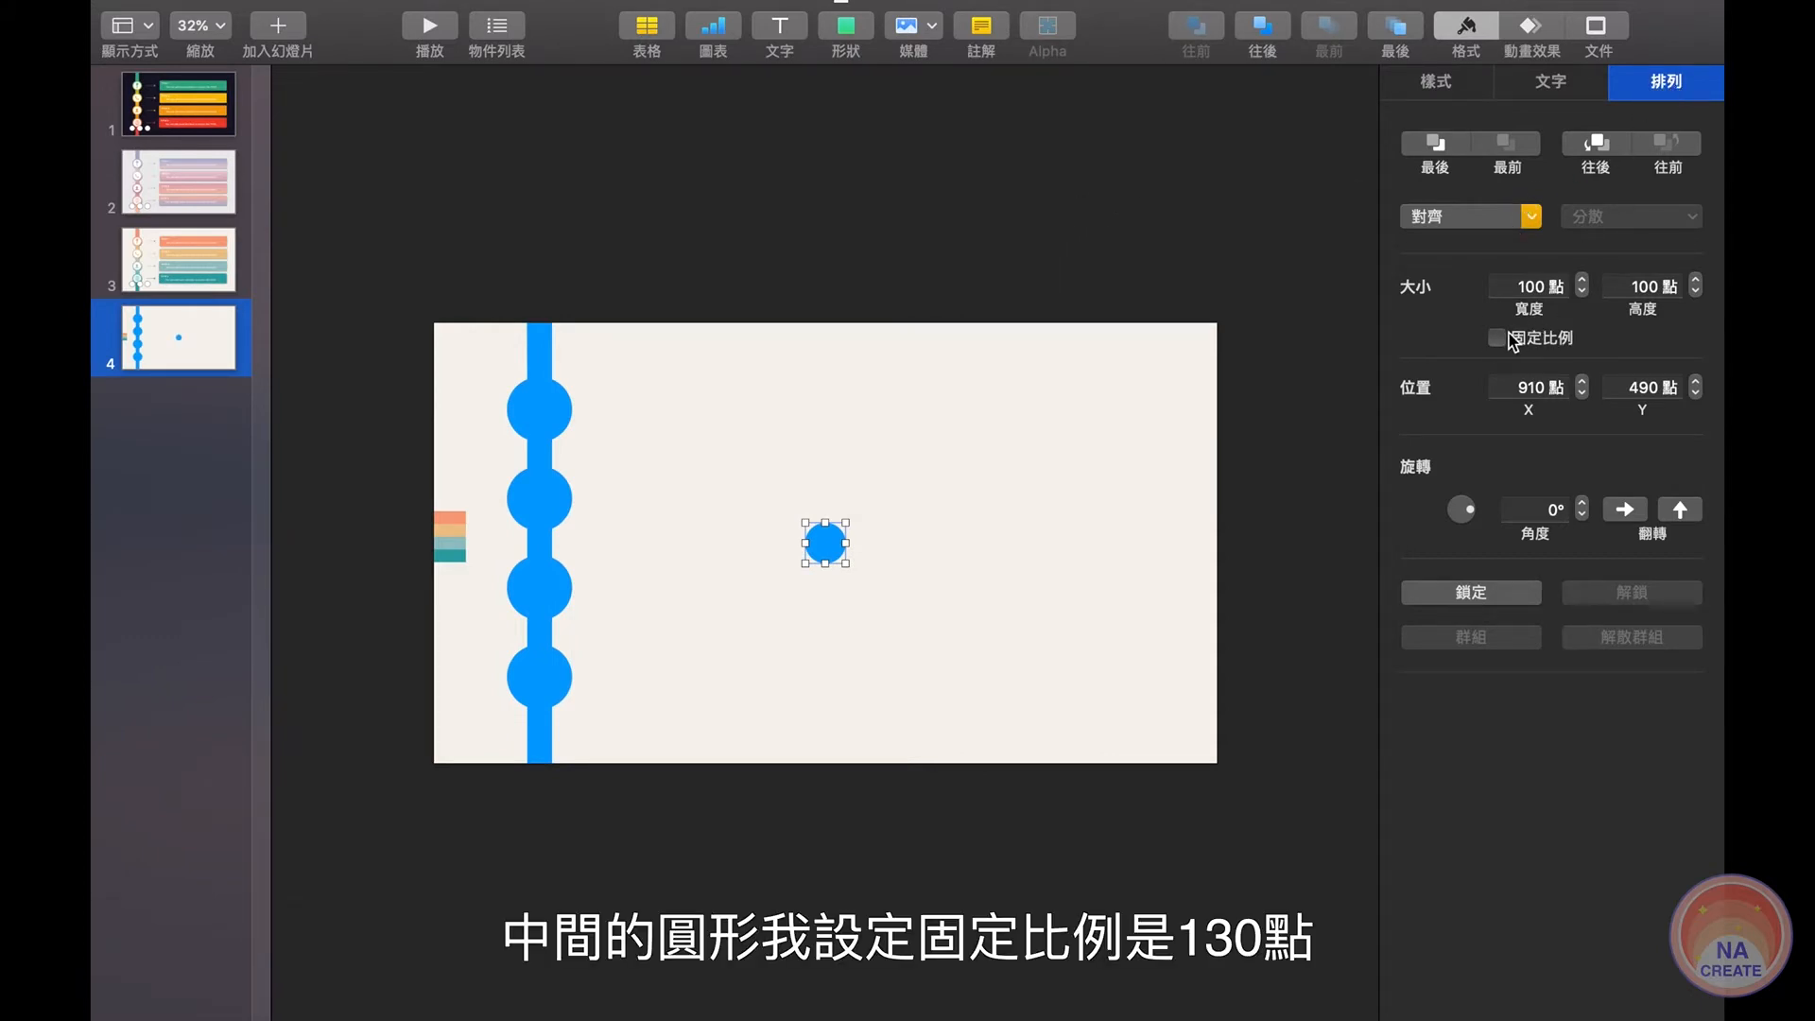
pyautogui.click(1520, 290)
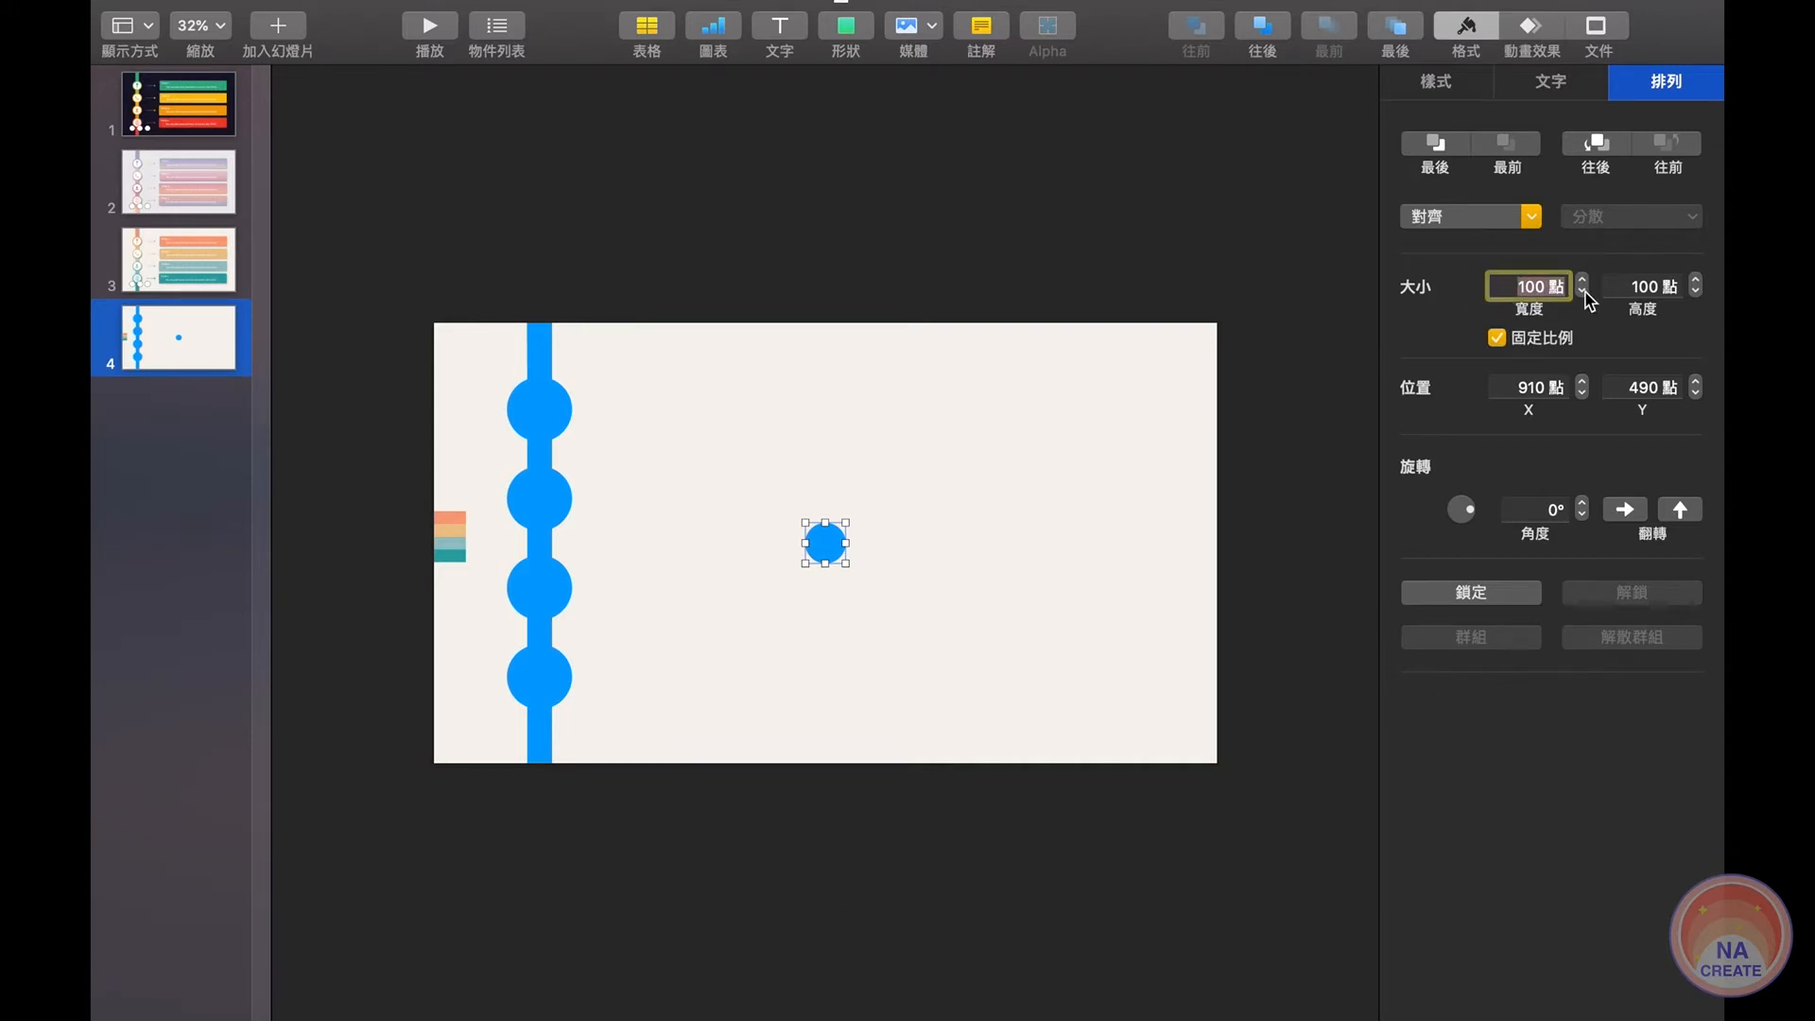
pyautogui.write('130')
pyautogui.press('Return')
pyautogui.moveTo(835, 555); pyautogui.dragTo(632, 416)
# Change the merged bead shape's fill to an advanced gradient fill (進階漸層填充).
pyautogui.click(542, 349)
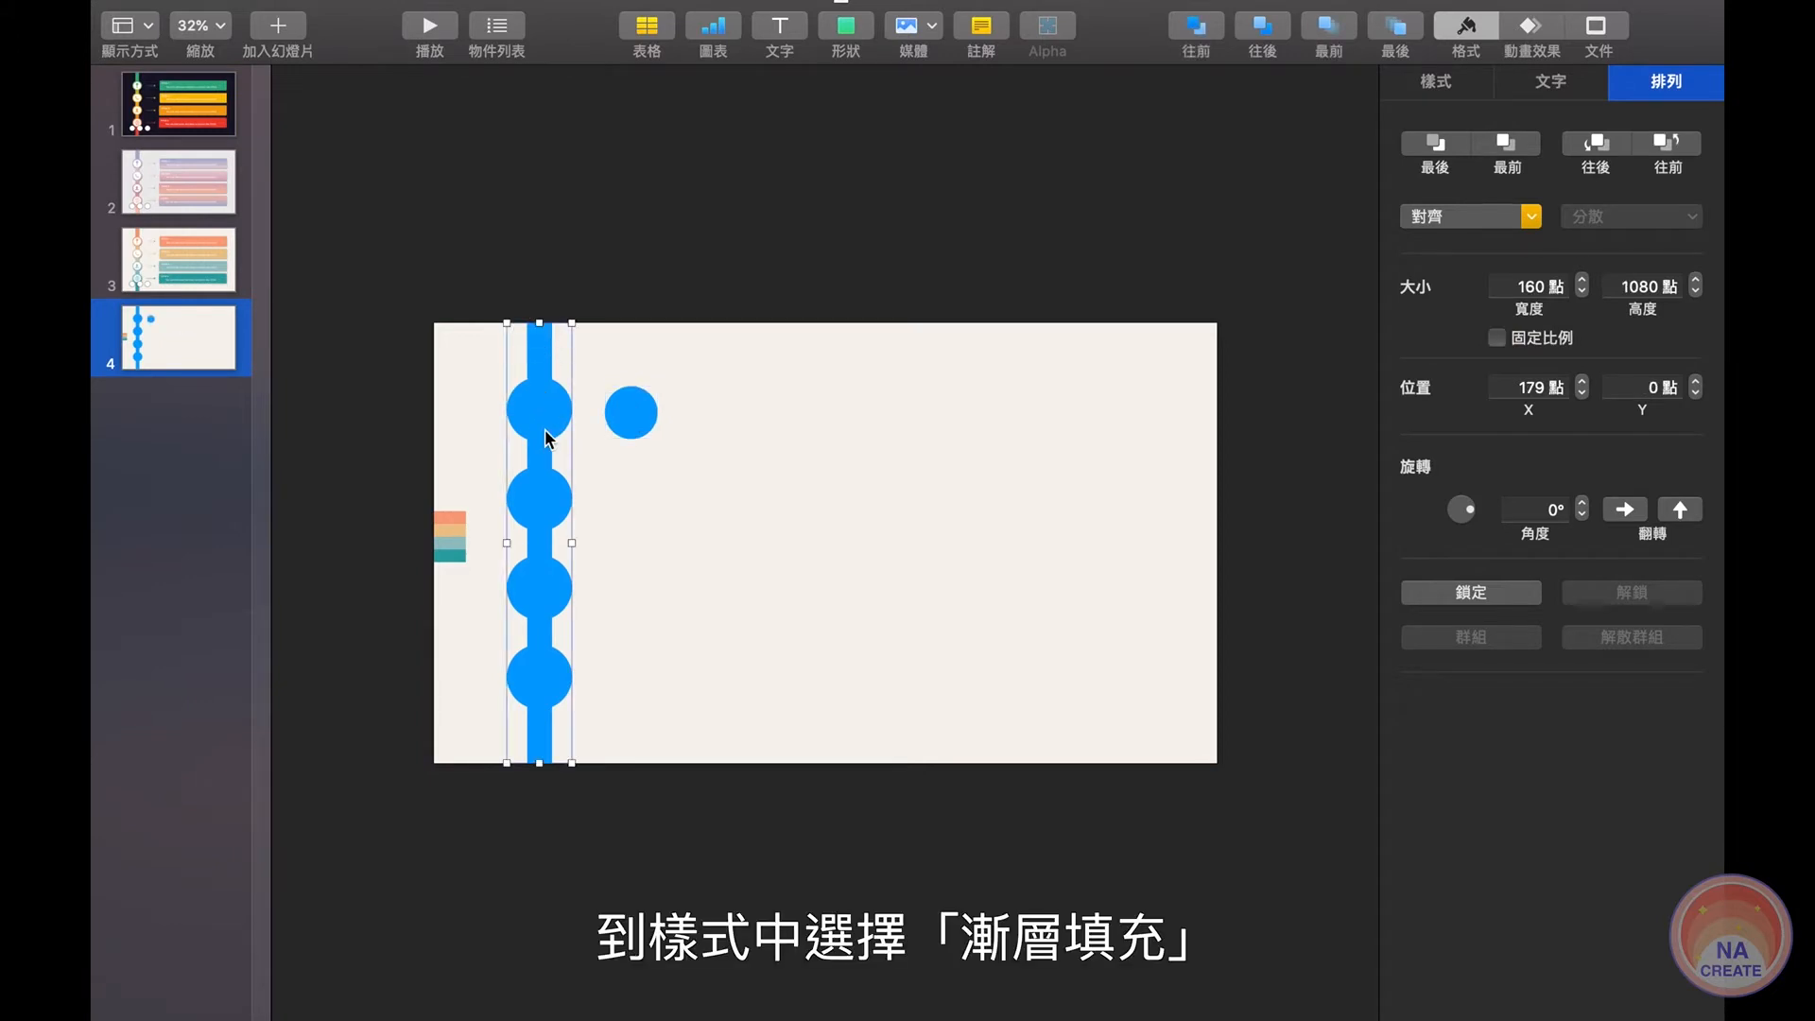
pyautogui.click(1439, 81)
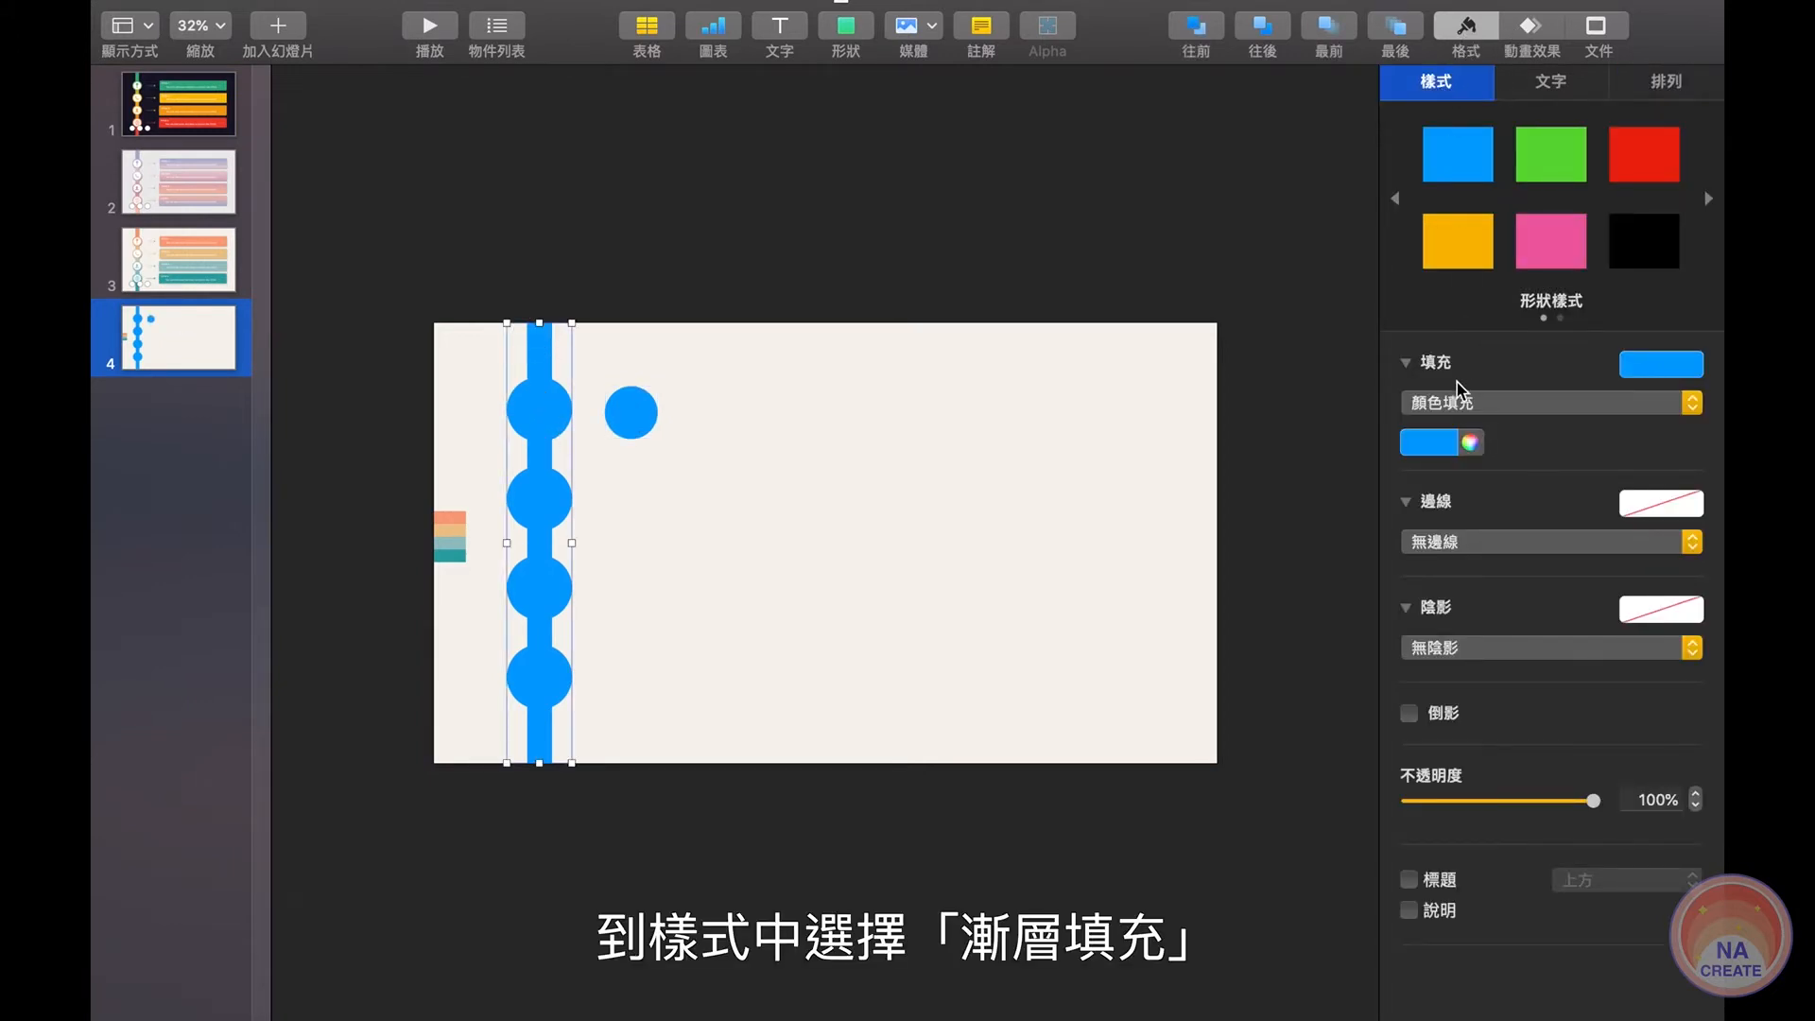
pyautogui.click(1461, 406)
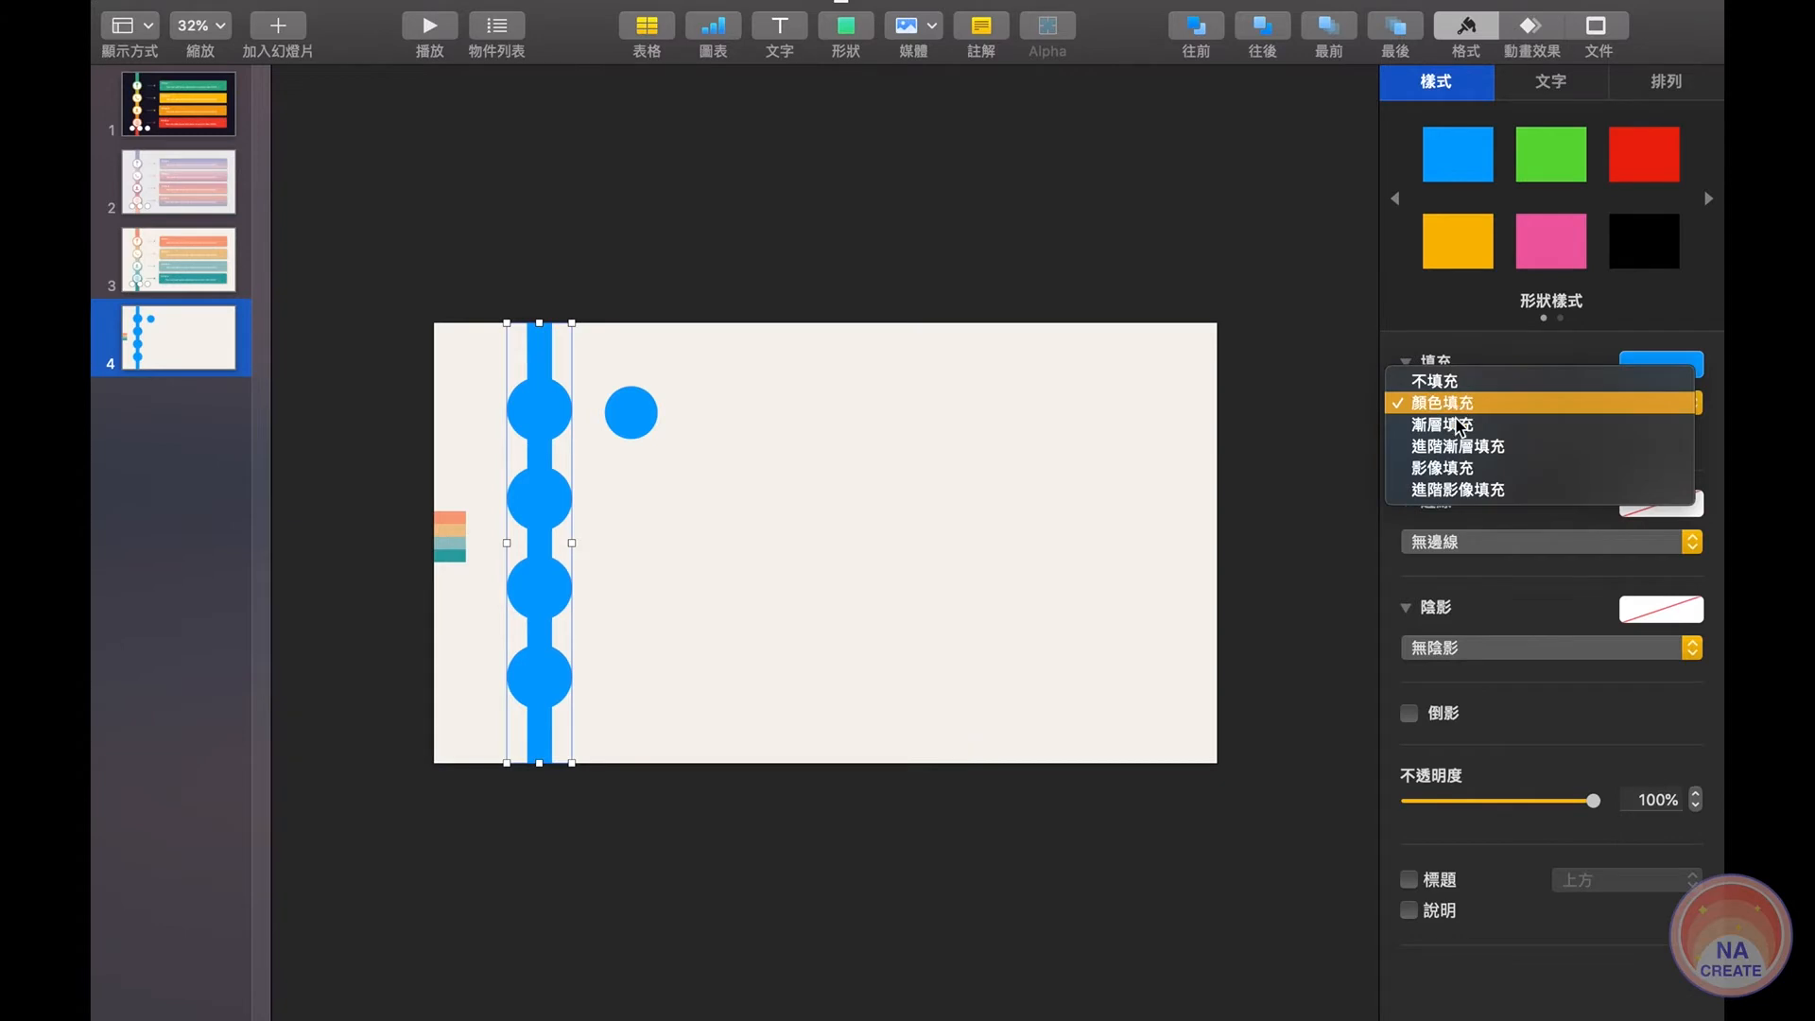
pyautogui.click(1461, 446)
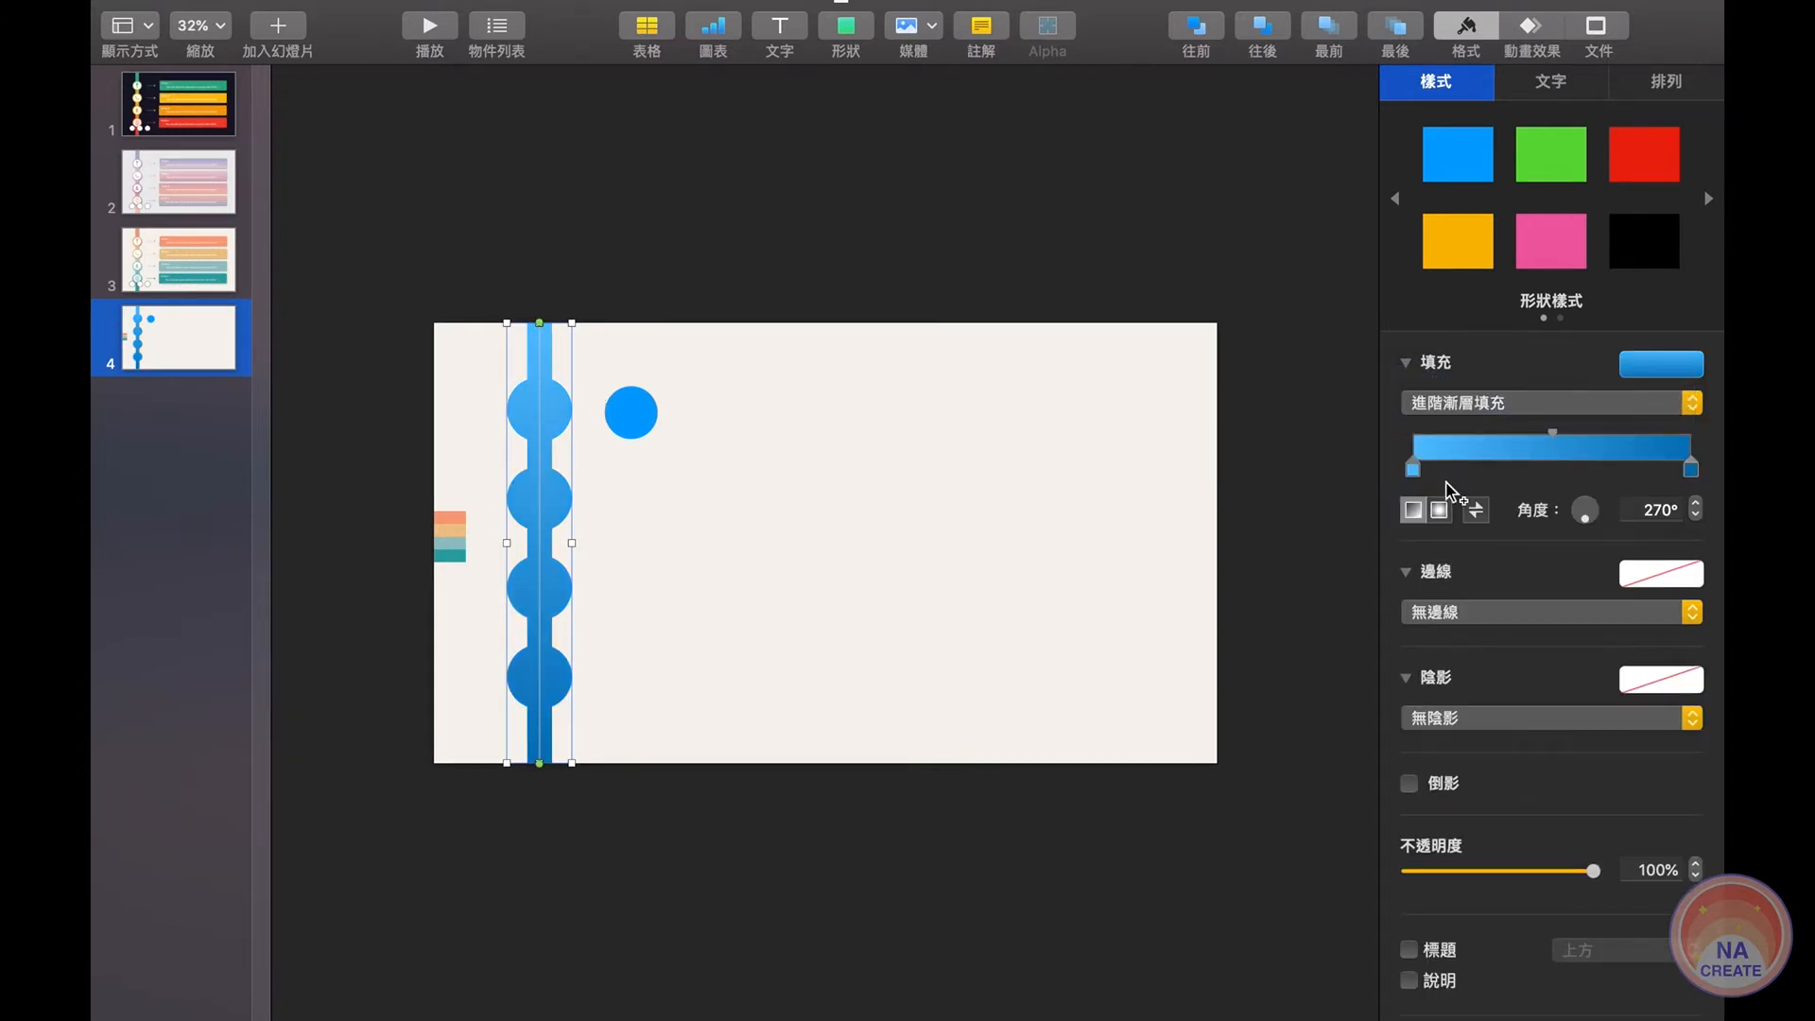
# Set the gradient's first color stop to the coral sampled from the color strip at the slide's edge.
pyautogui.click(1413, 469)
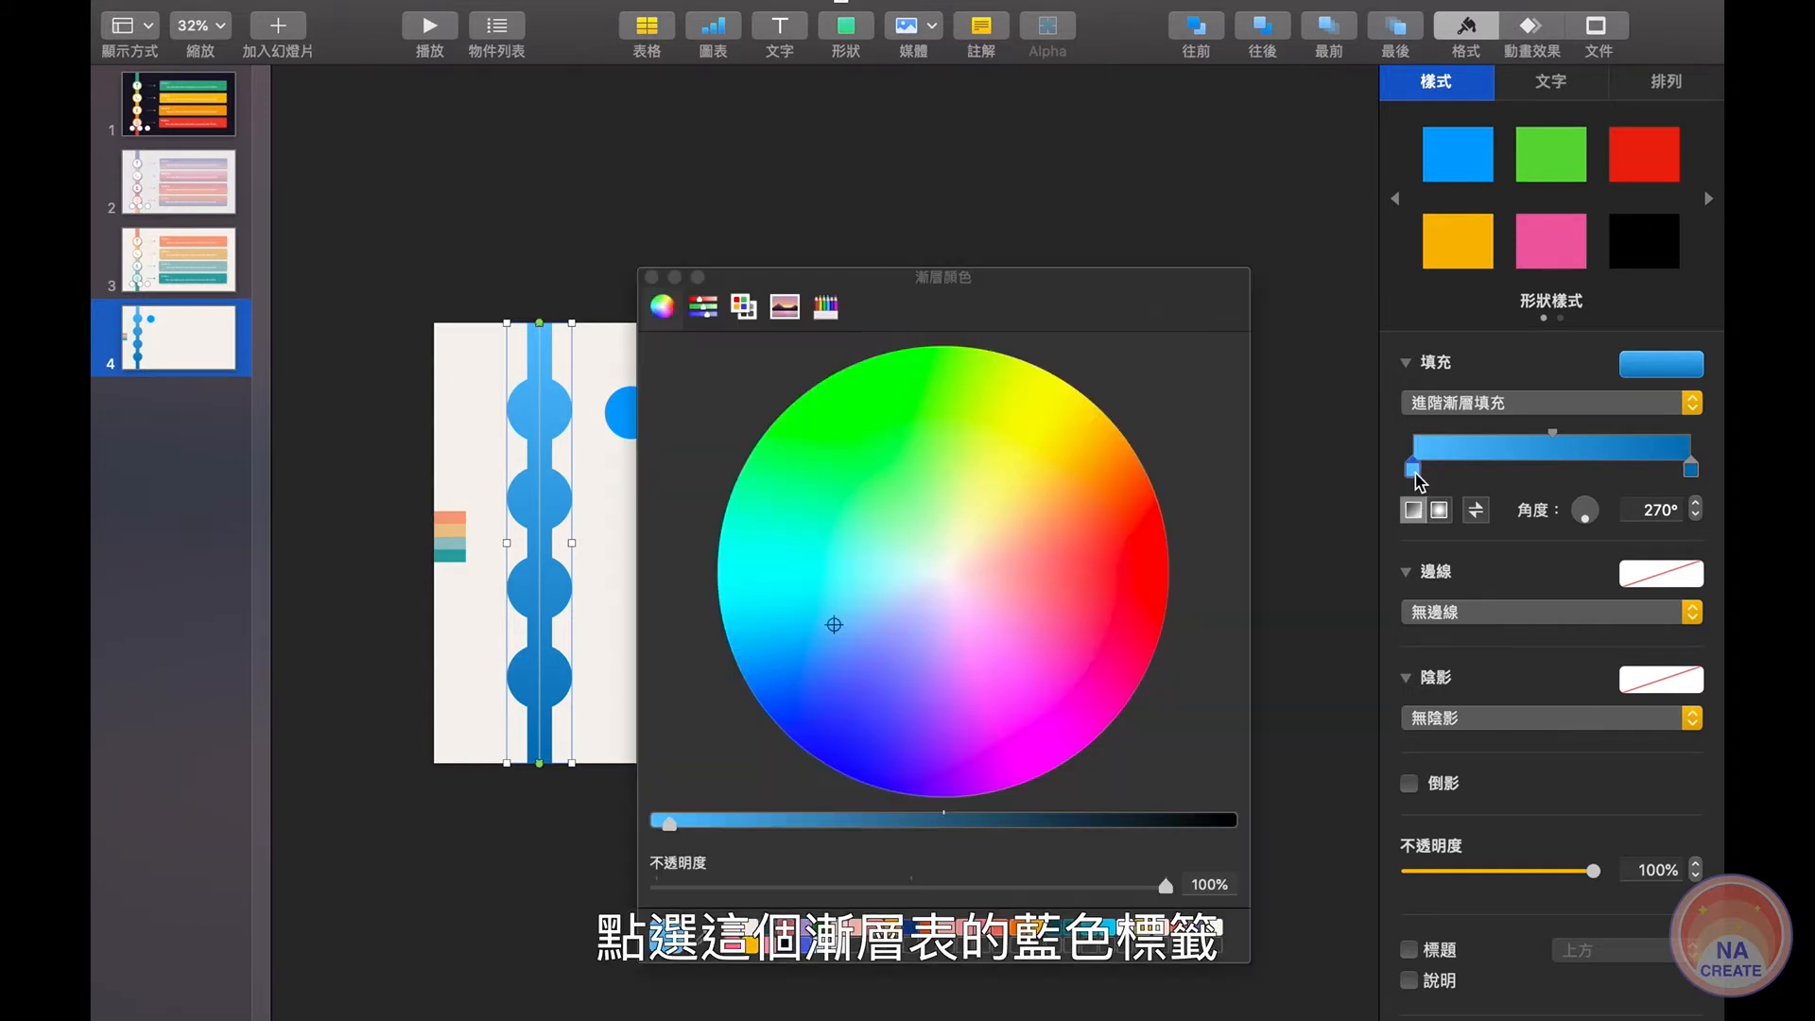
pyautogui.moveTo(1019, 299); pyautogui.dragTo(1224, 257)
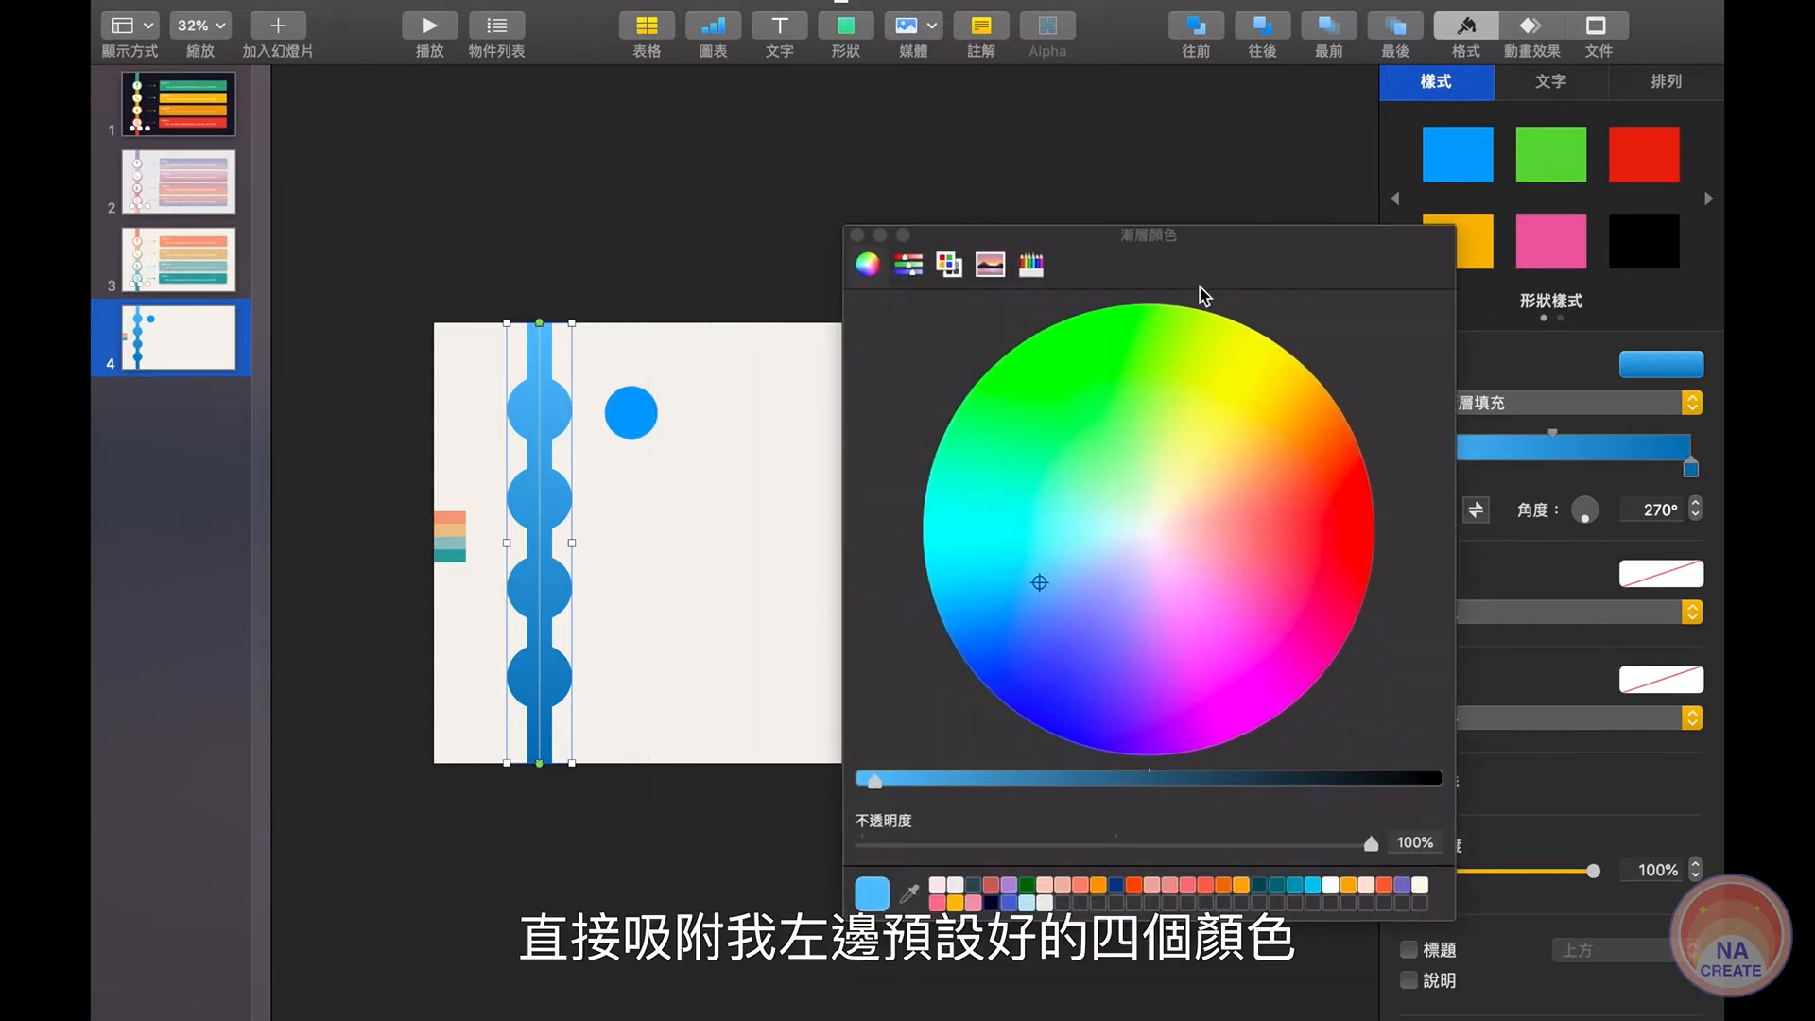
pyautogui.click(910, 894)
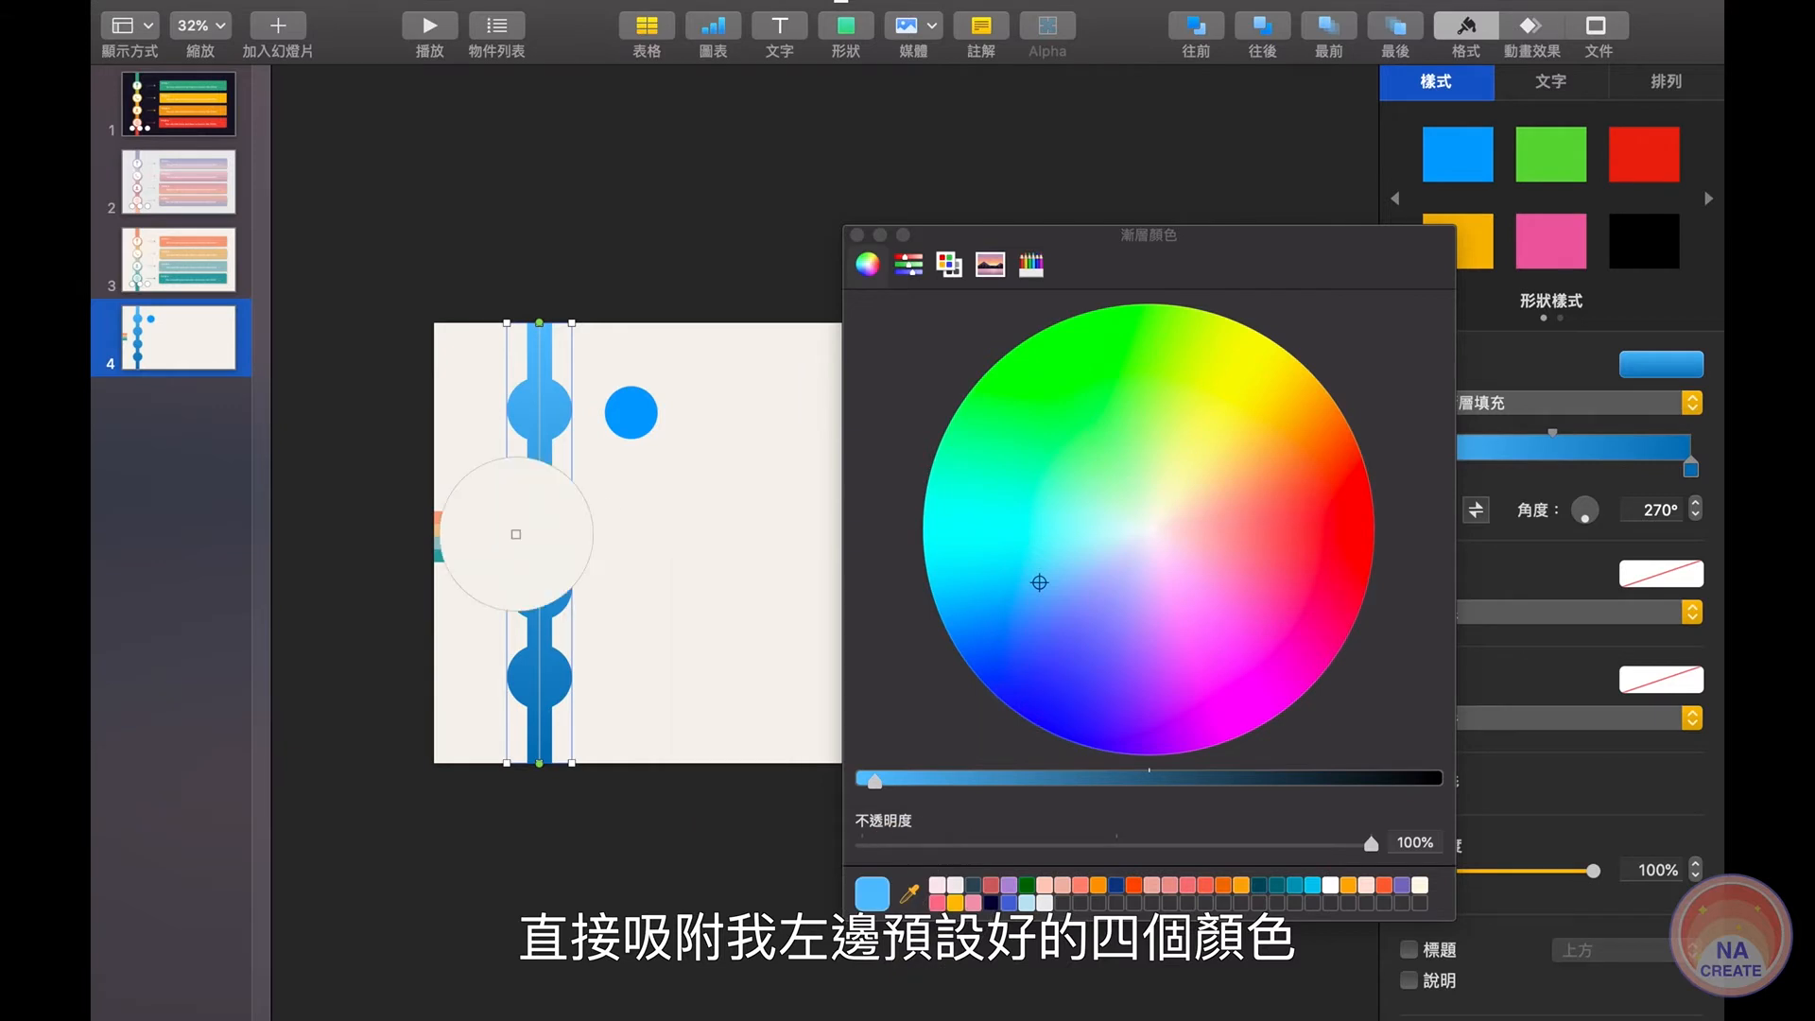
pyautogui.click(438, 521)
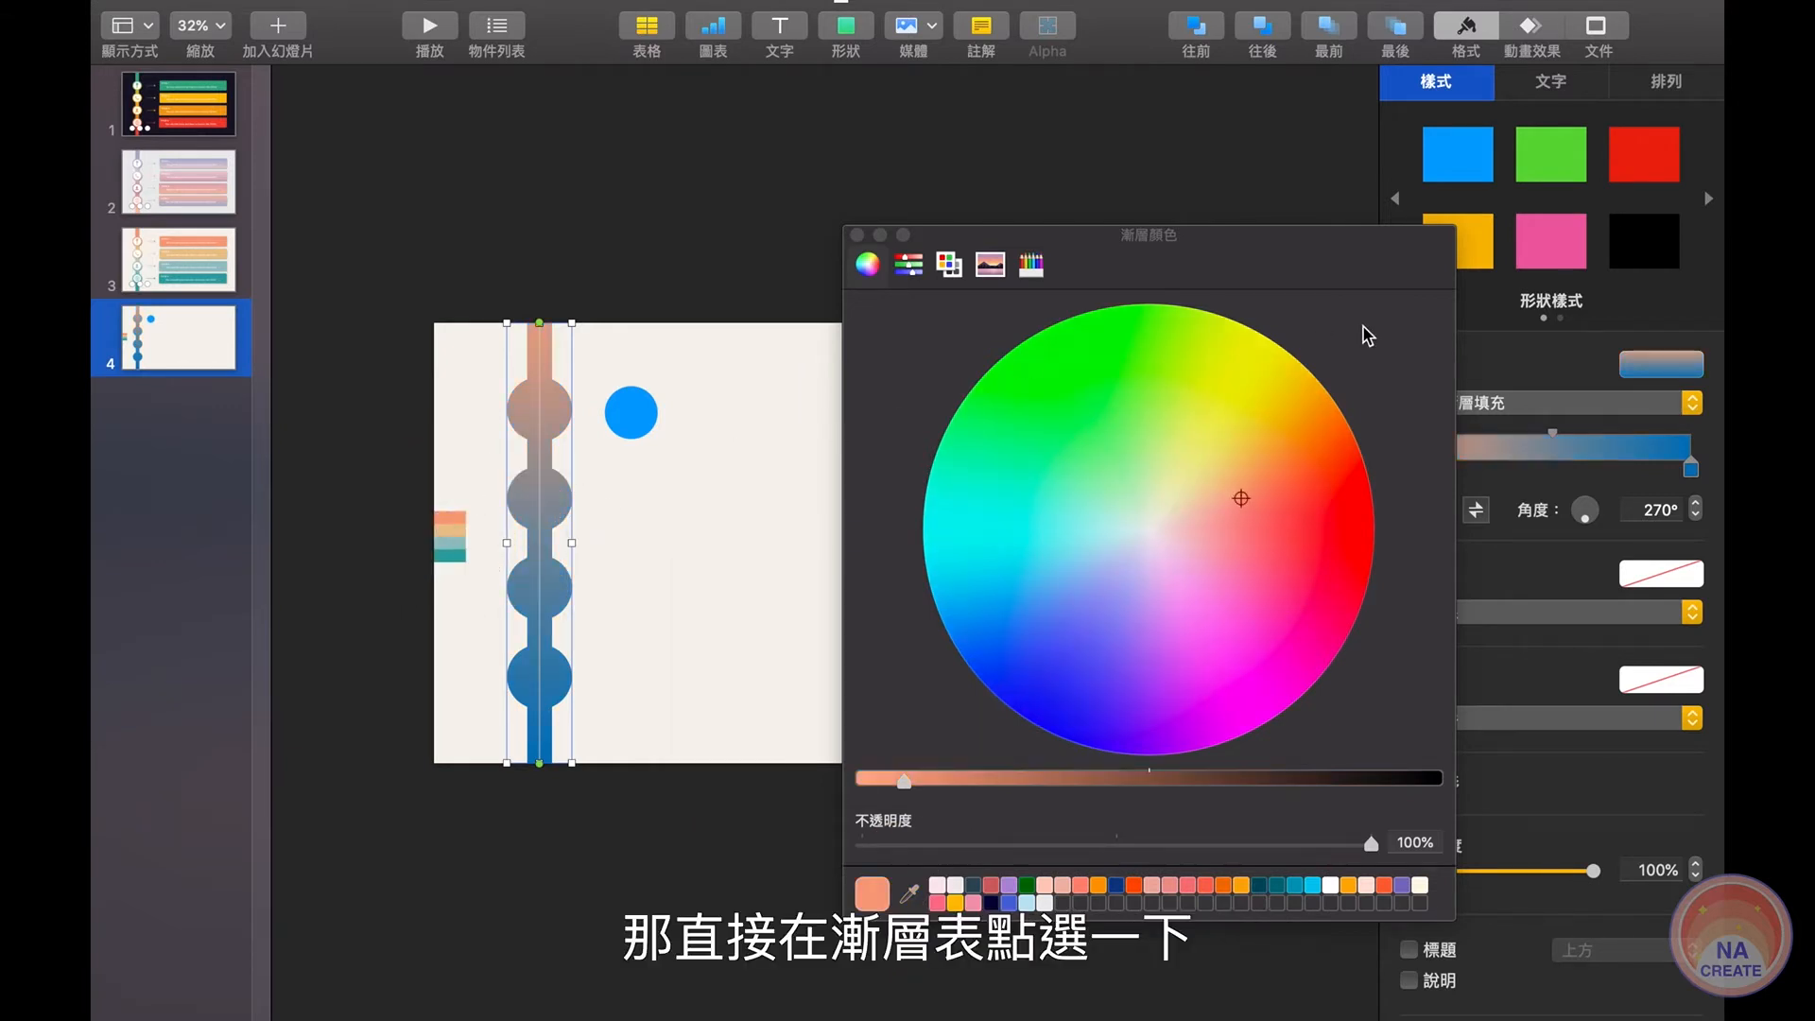
# Add two middle gradient stops and color them with the sand yellow and light teal sampled from the slide's color strip.
pyautogui.moveTo(1317, 235); pyautogui.dragTo(1199, 236)
pyautogui.click(1460, 467)
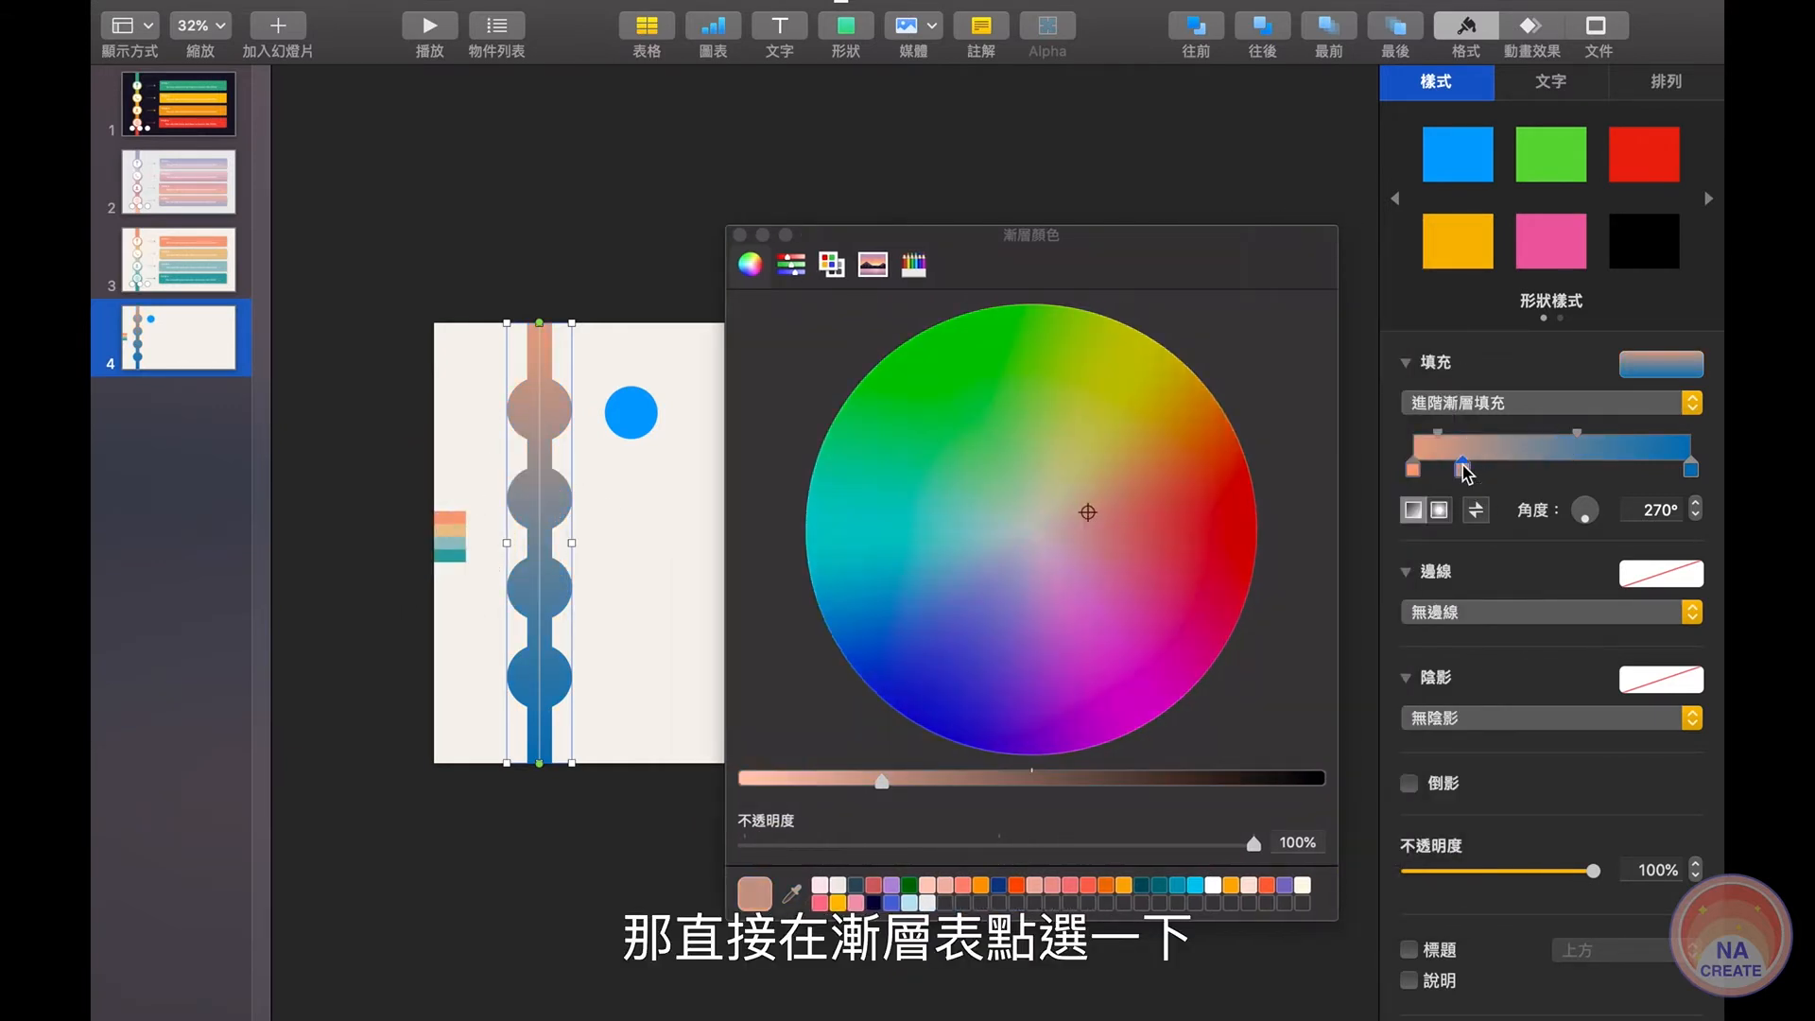
pyautogui.click(792, 892)
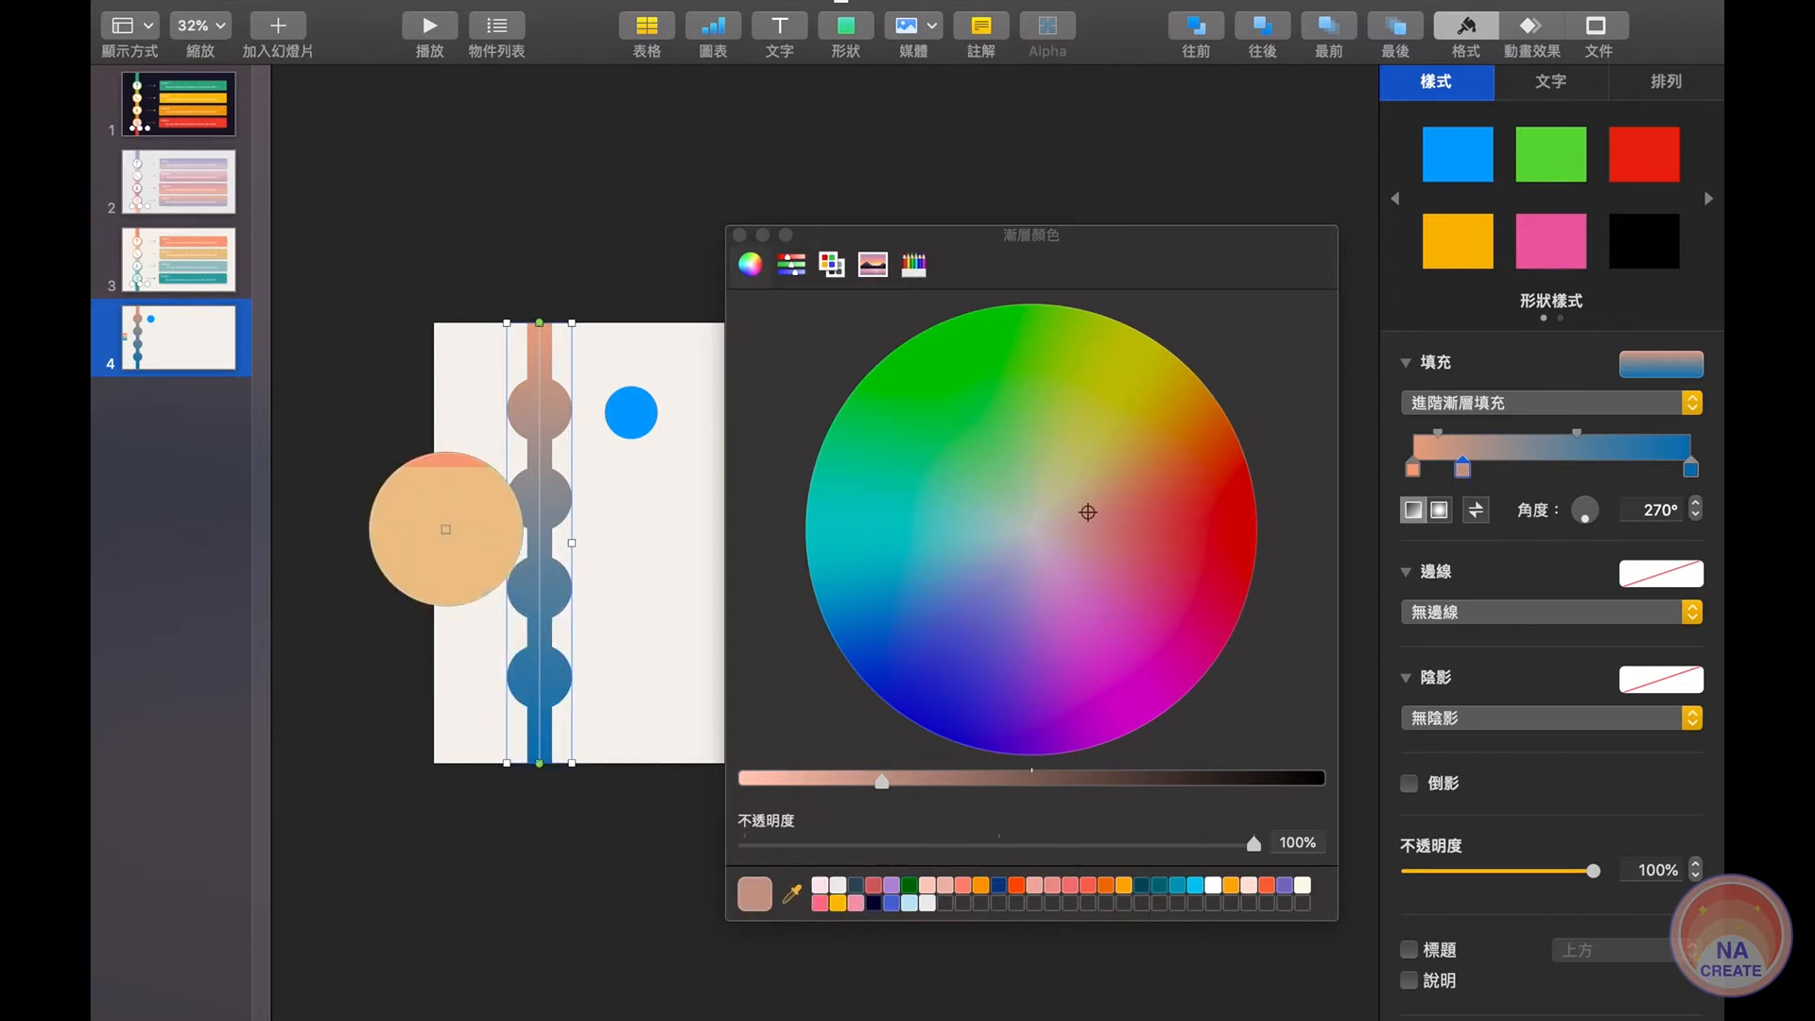
pyautogui.click(446, 530)
pyautogui.click(1539, 469)
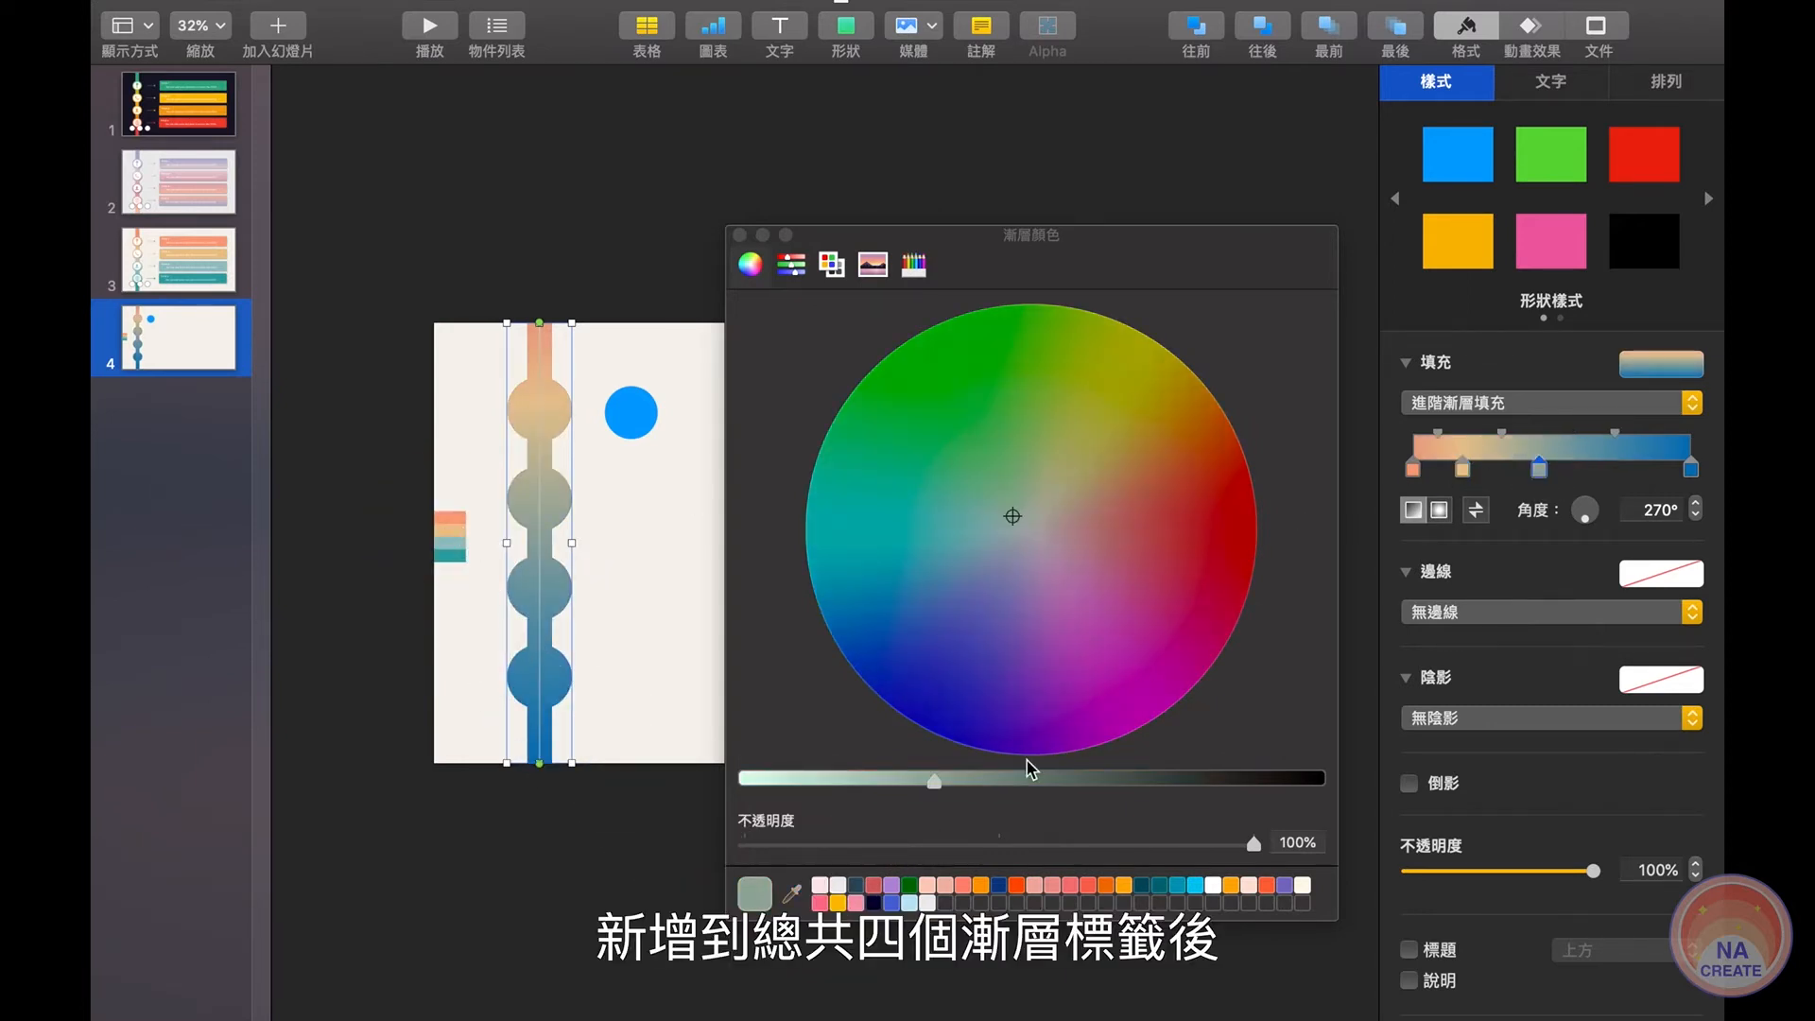
pyautogui.click(792, 892)
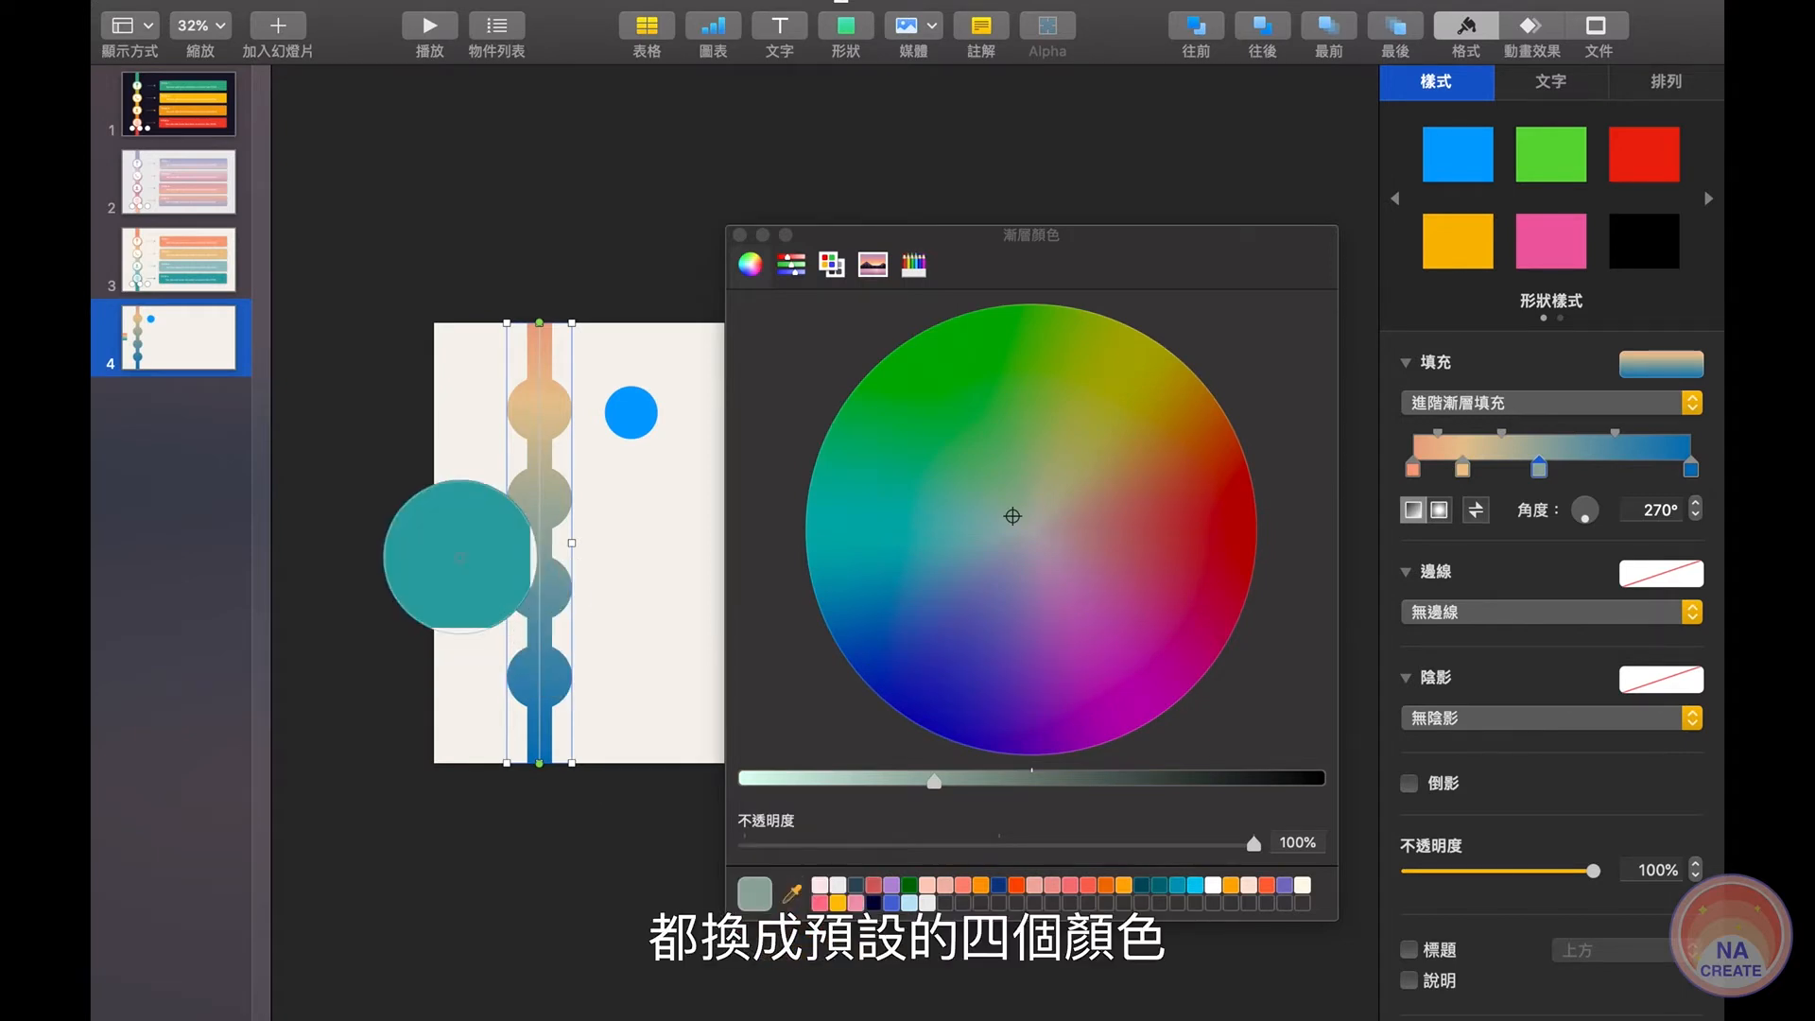
pyautogui.click(452, 548)
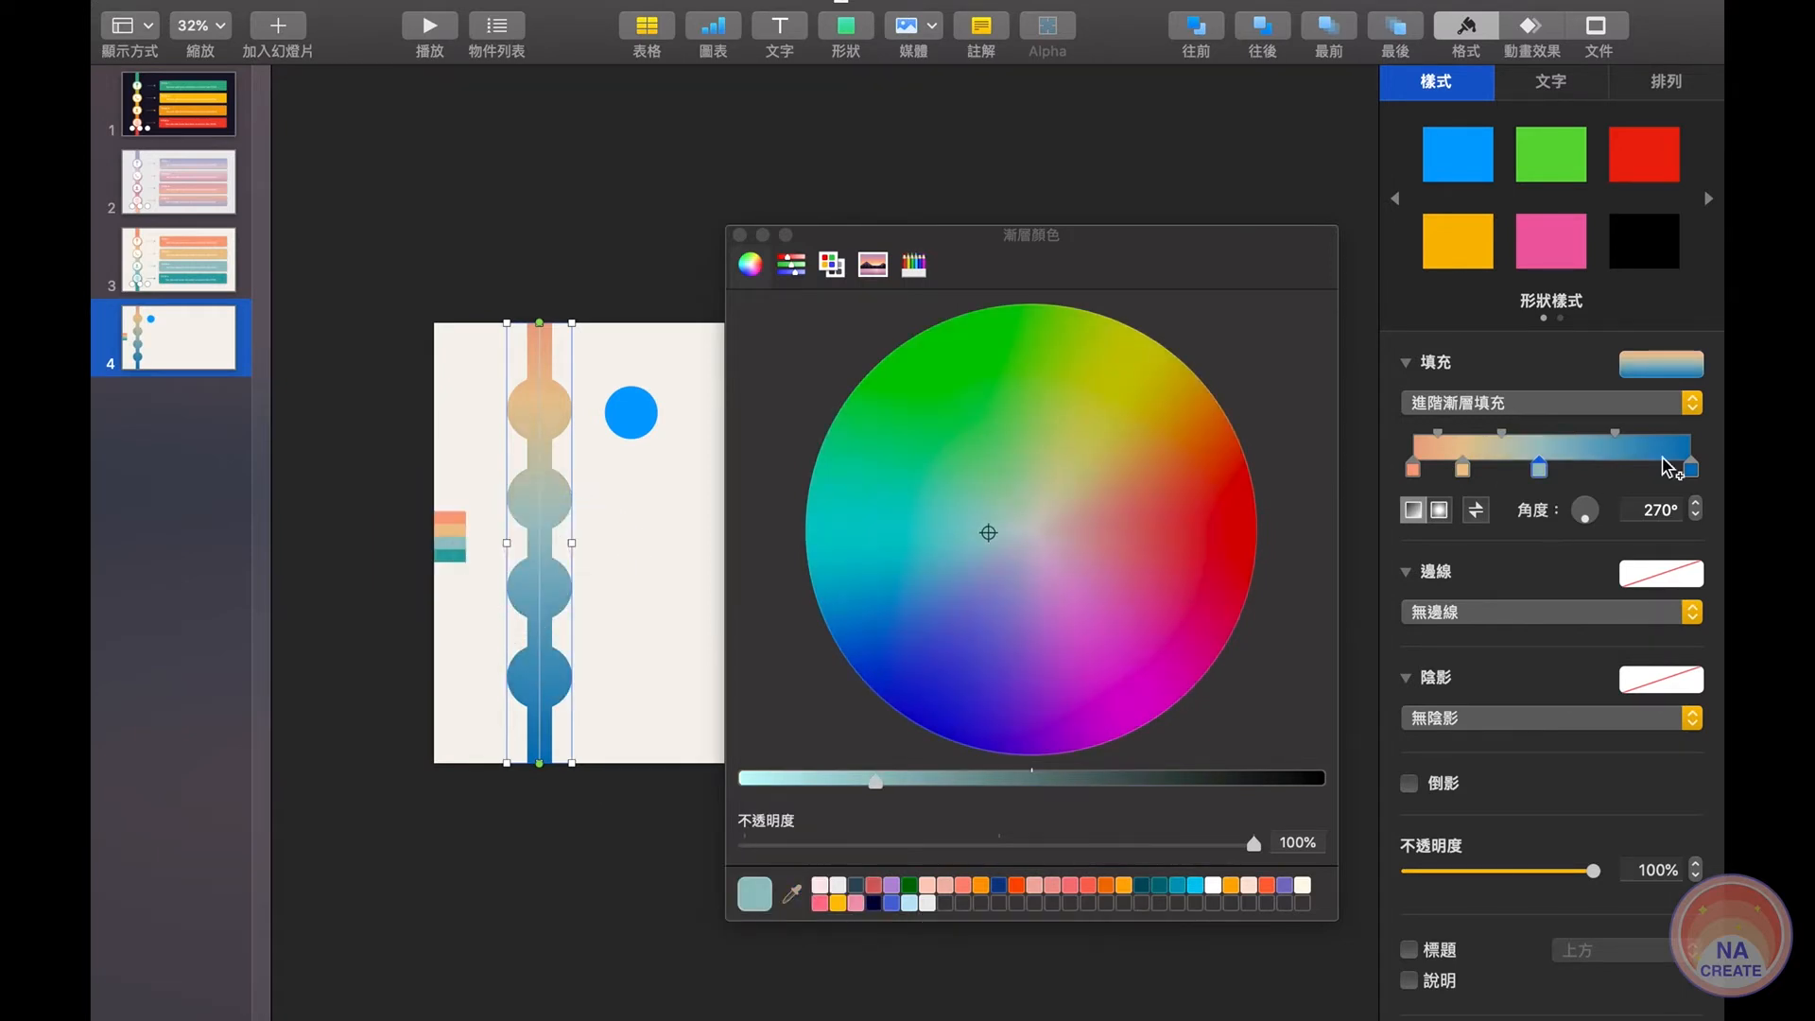
# Set the gradient's last color stop to the dark teal sampled from the slide's color strip.
pyautogui.click(1692, 468)
pyautogui.click(792, 894)
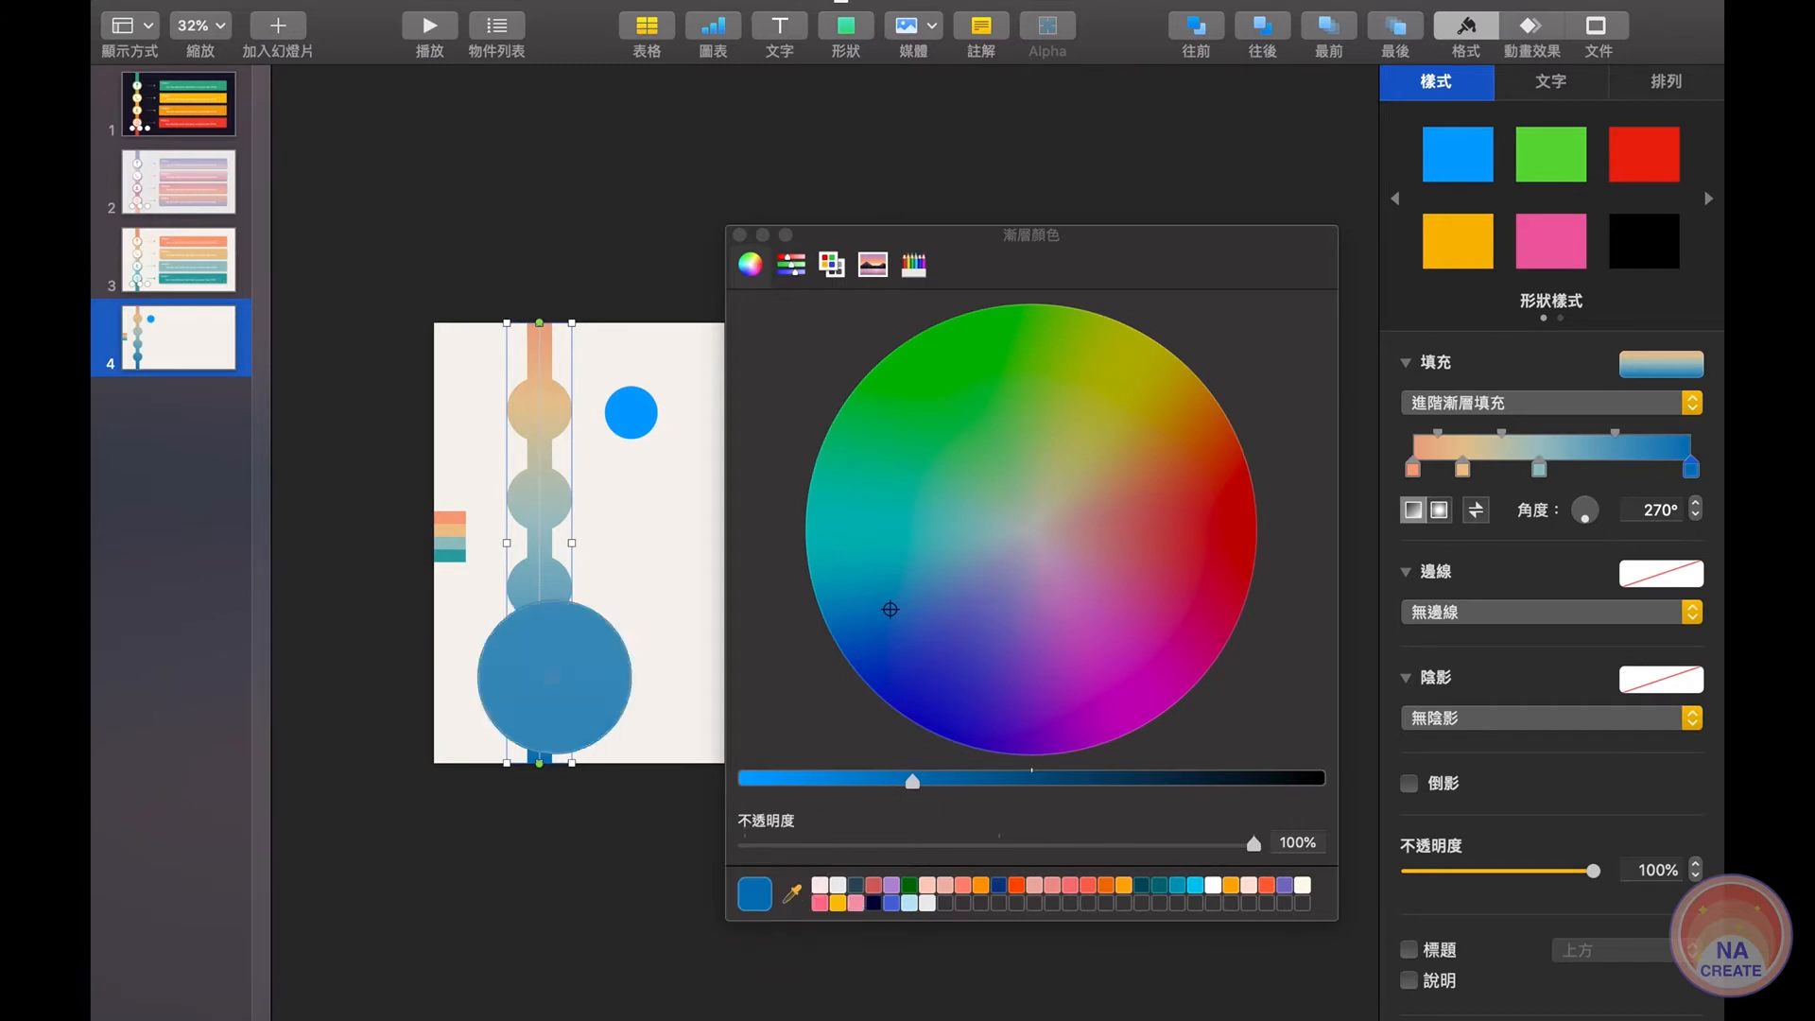
pyautogui.click(450, 556)
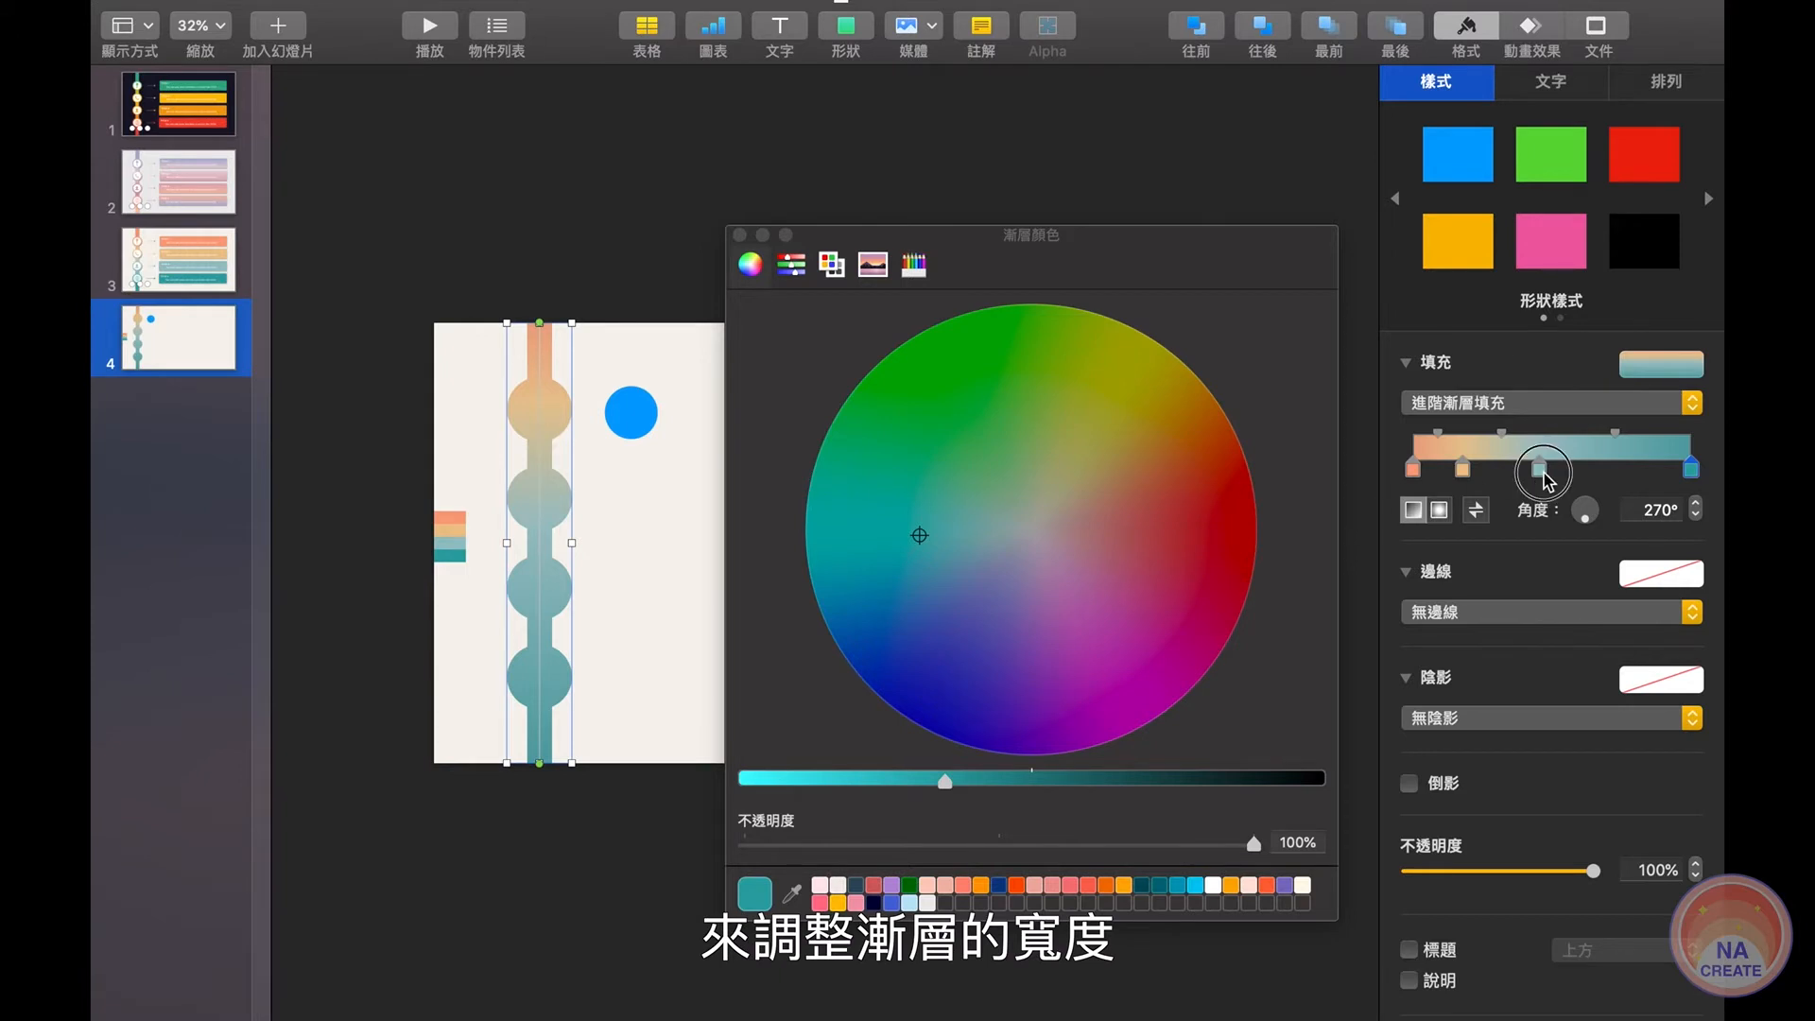
# Shift both middle gradient stops toward the teal end to space the four colors evenly, and close the color picker.
pyautogui.moveTo(1545, 472); pyautogui.dragTo(1591, 473)
pyautogui.moveTo(1475, 466); pyautogui.dragTo(1513, 470)
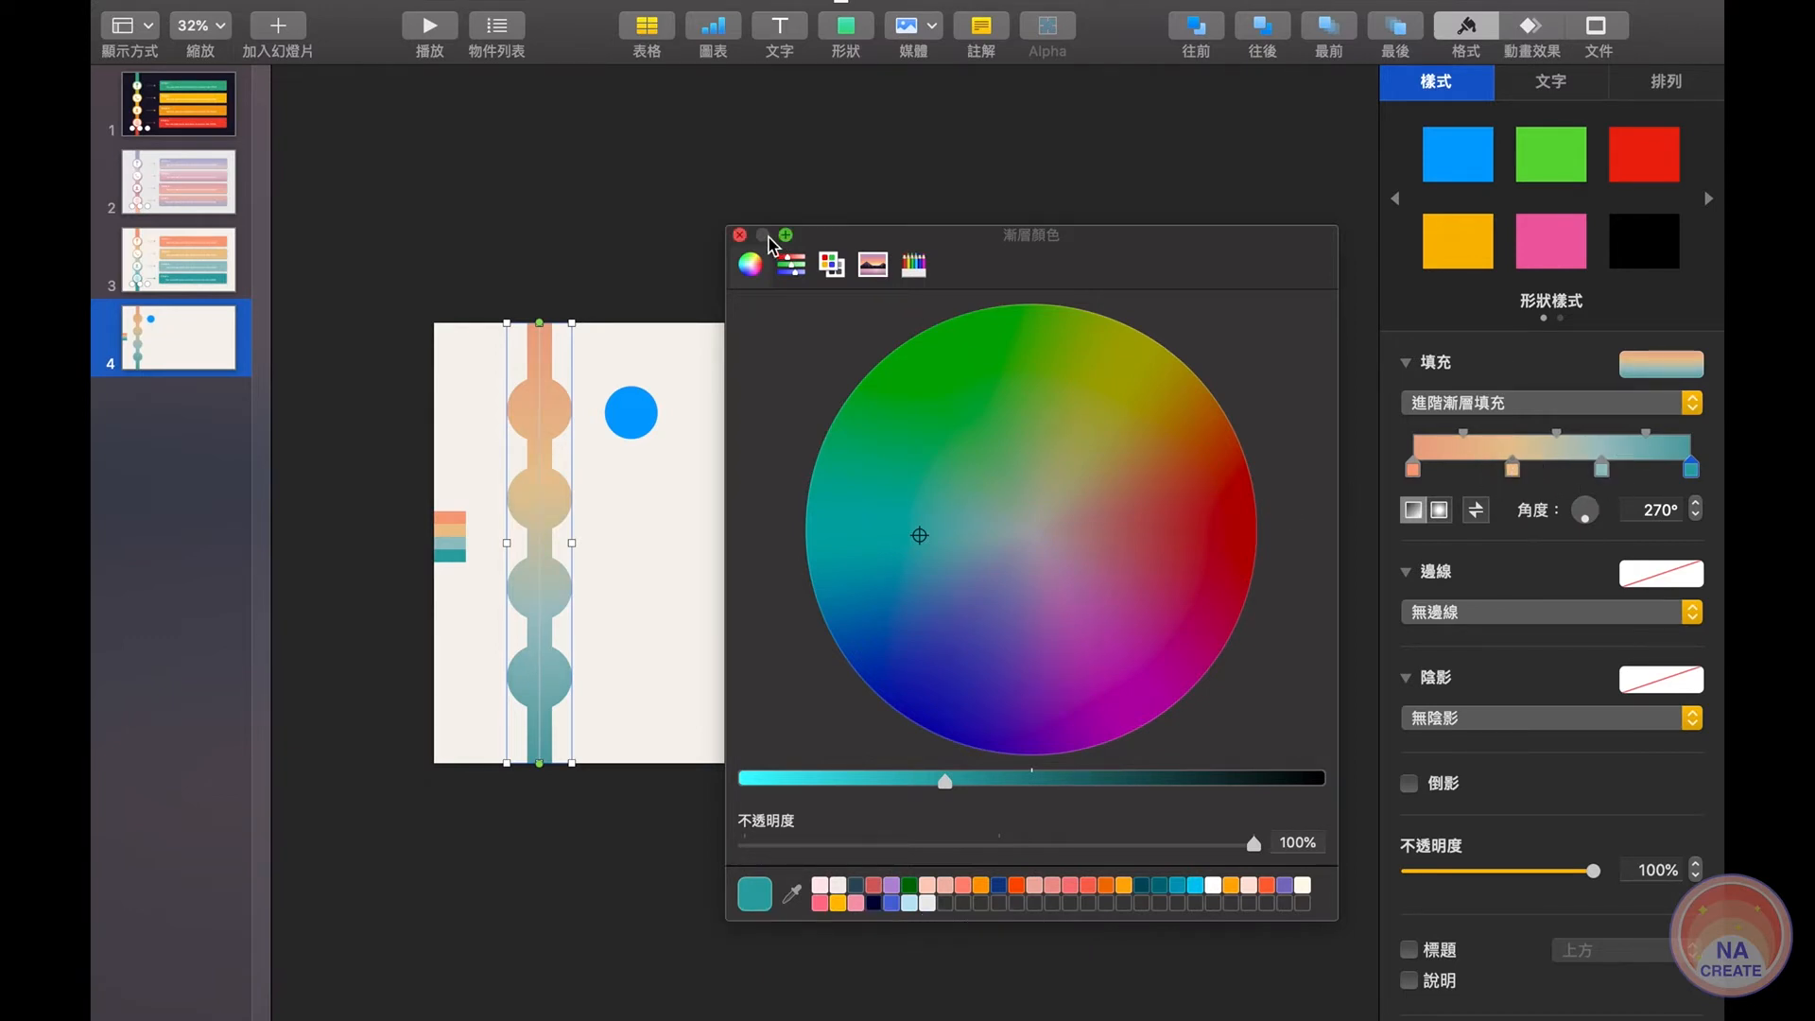
pyautogui.click(740, 235)
pyautogui.click(733, 231)
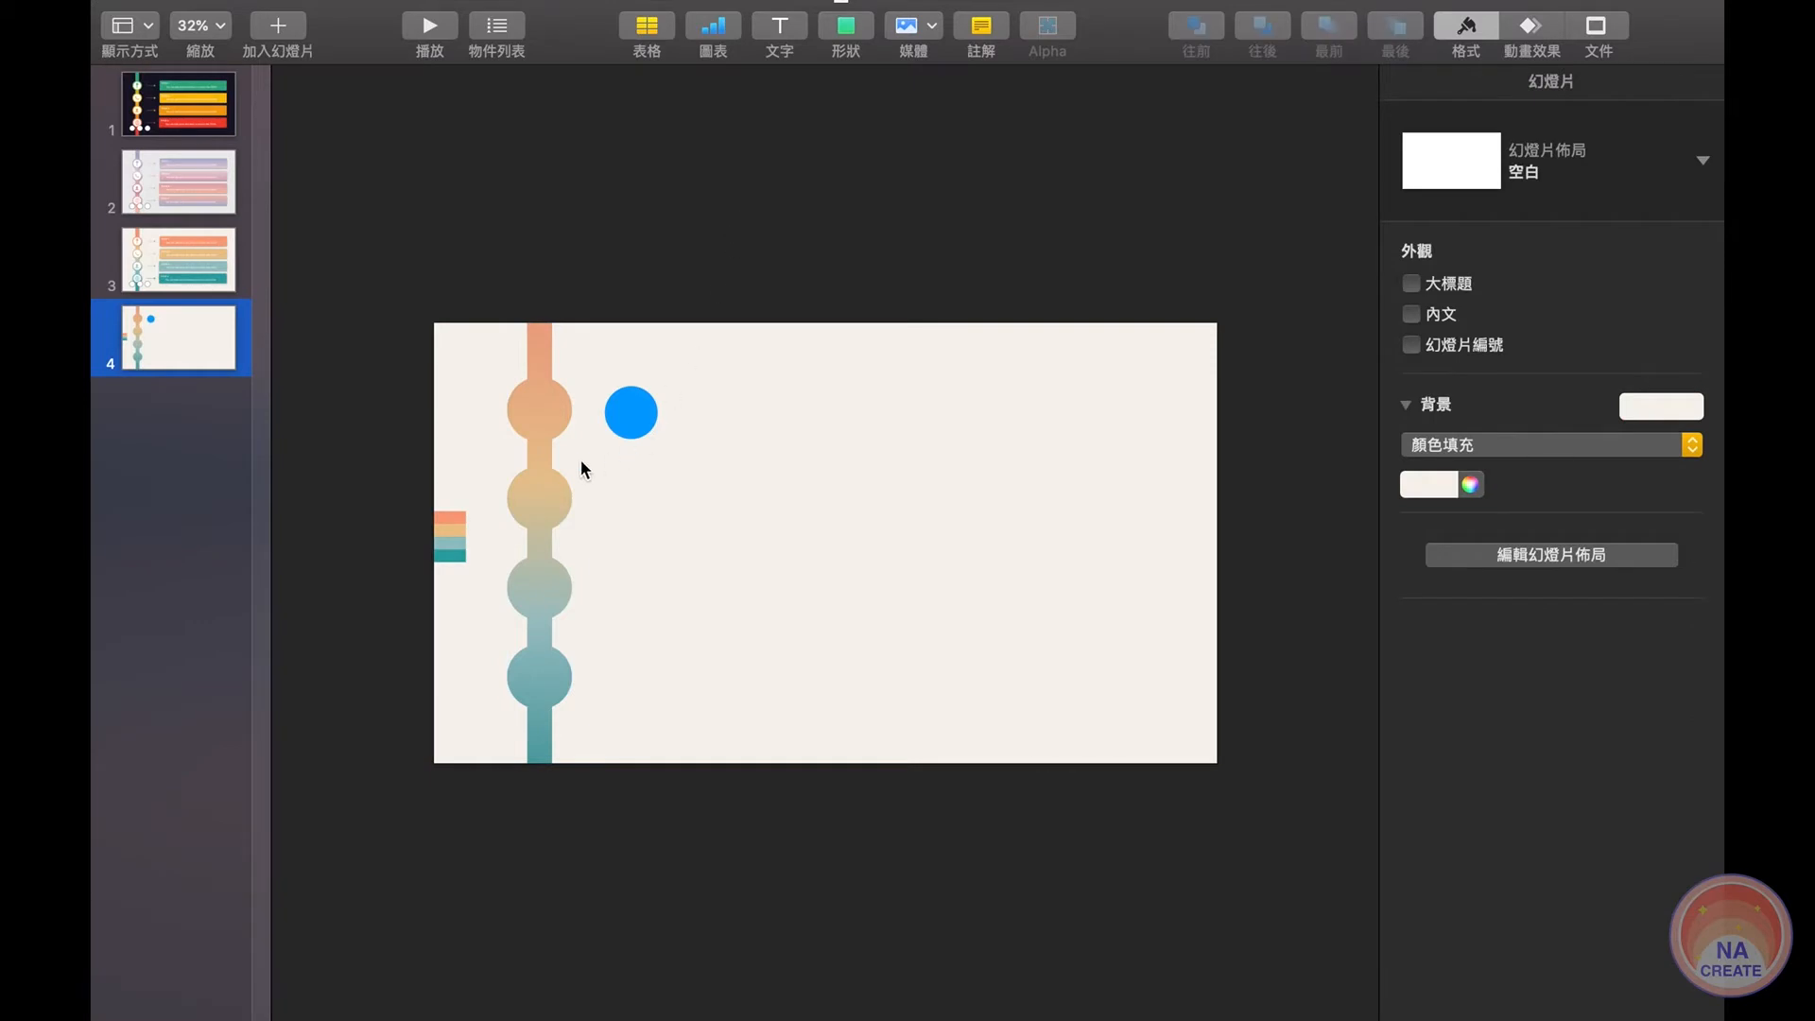
# Fill the small blue circle with white and center it inside the top bead.
pyautogui.click(640, 416)
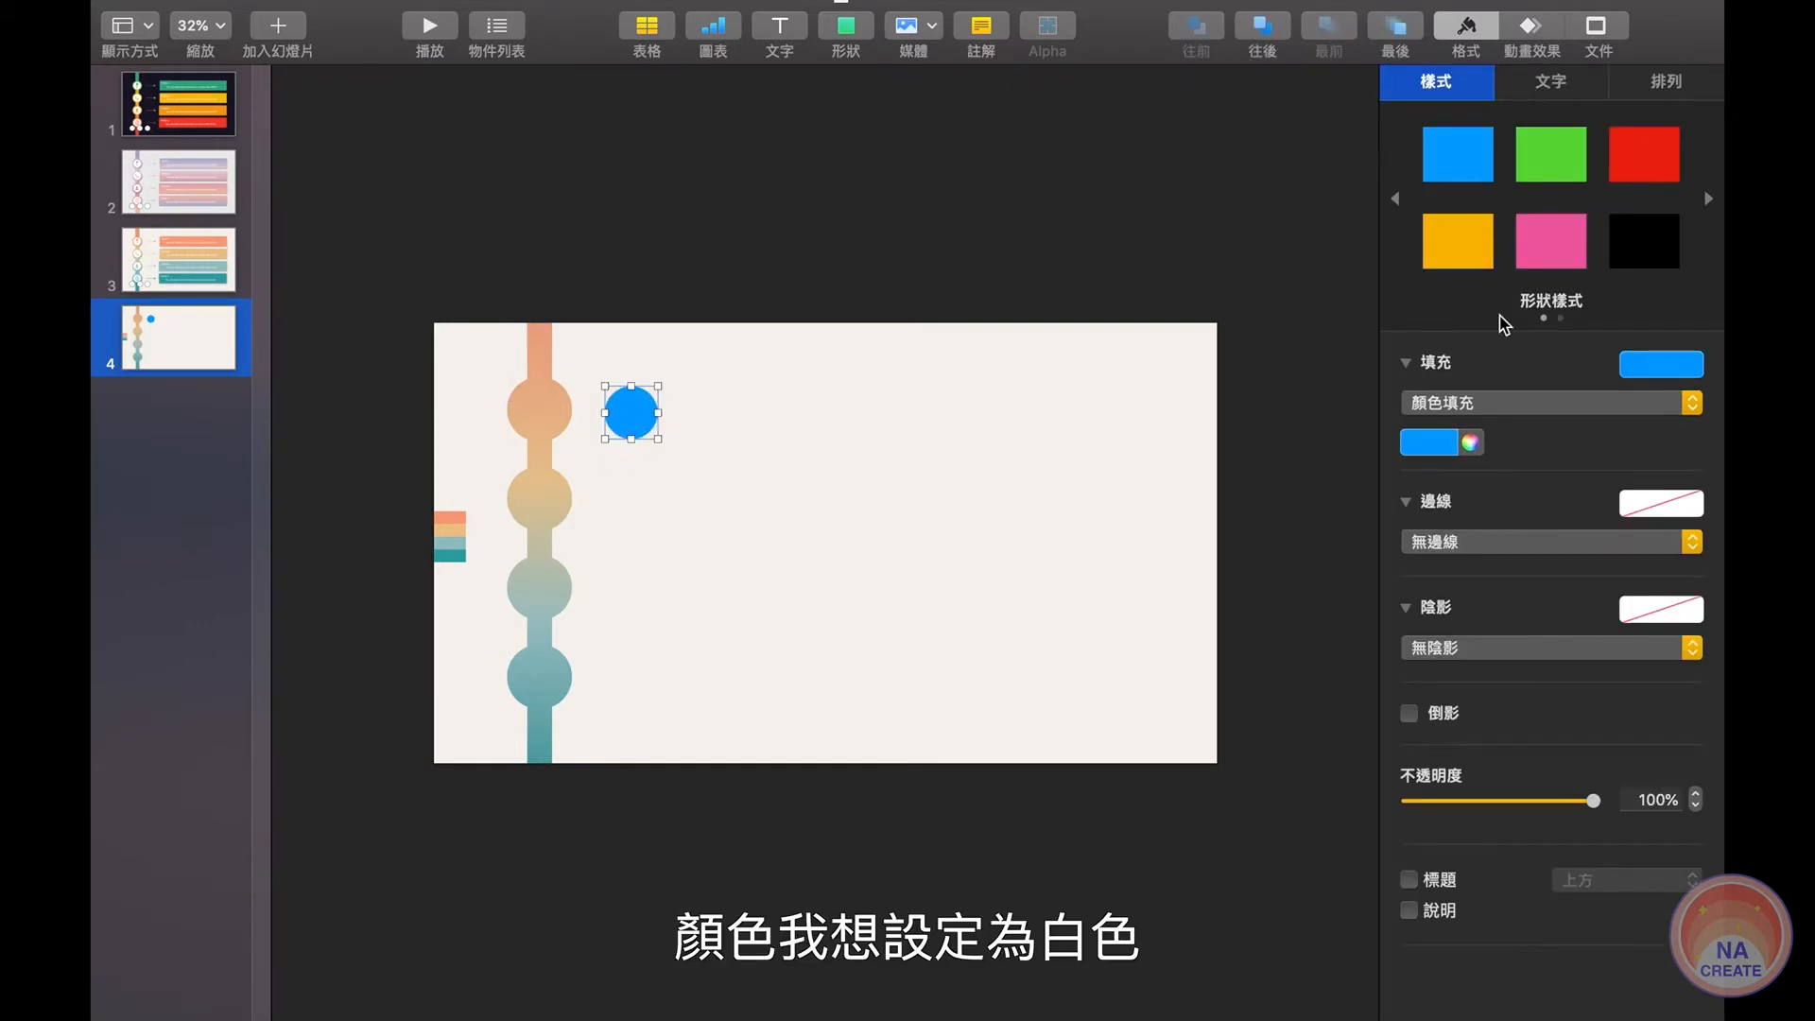
pyautogui.click(1447, 442)
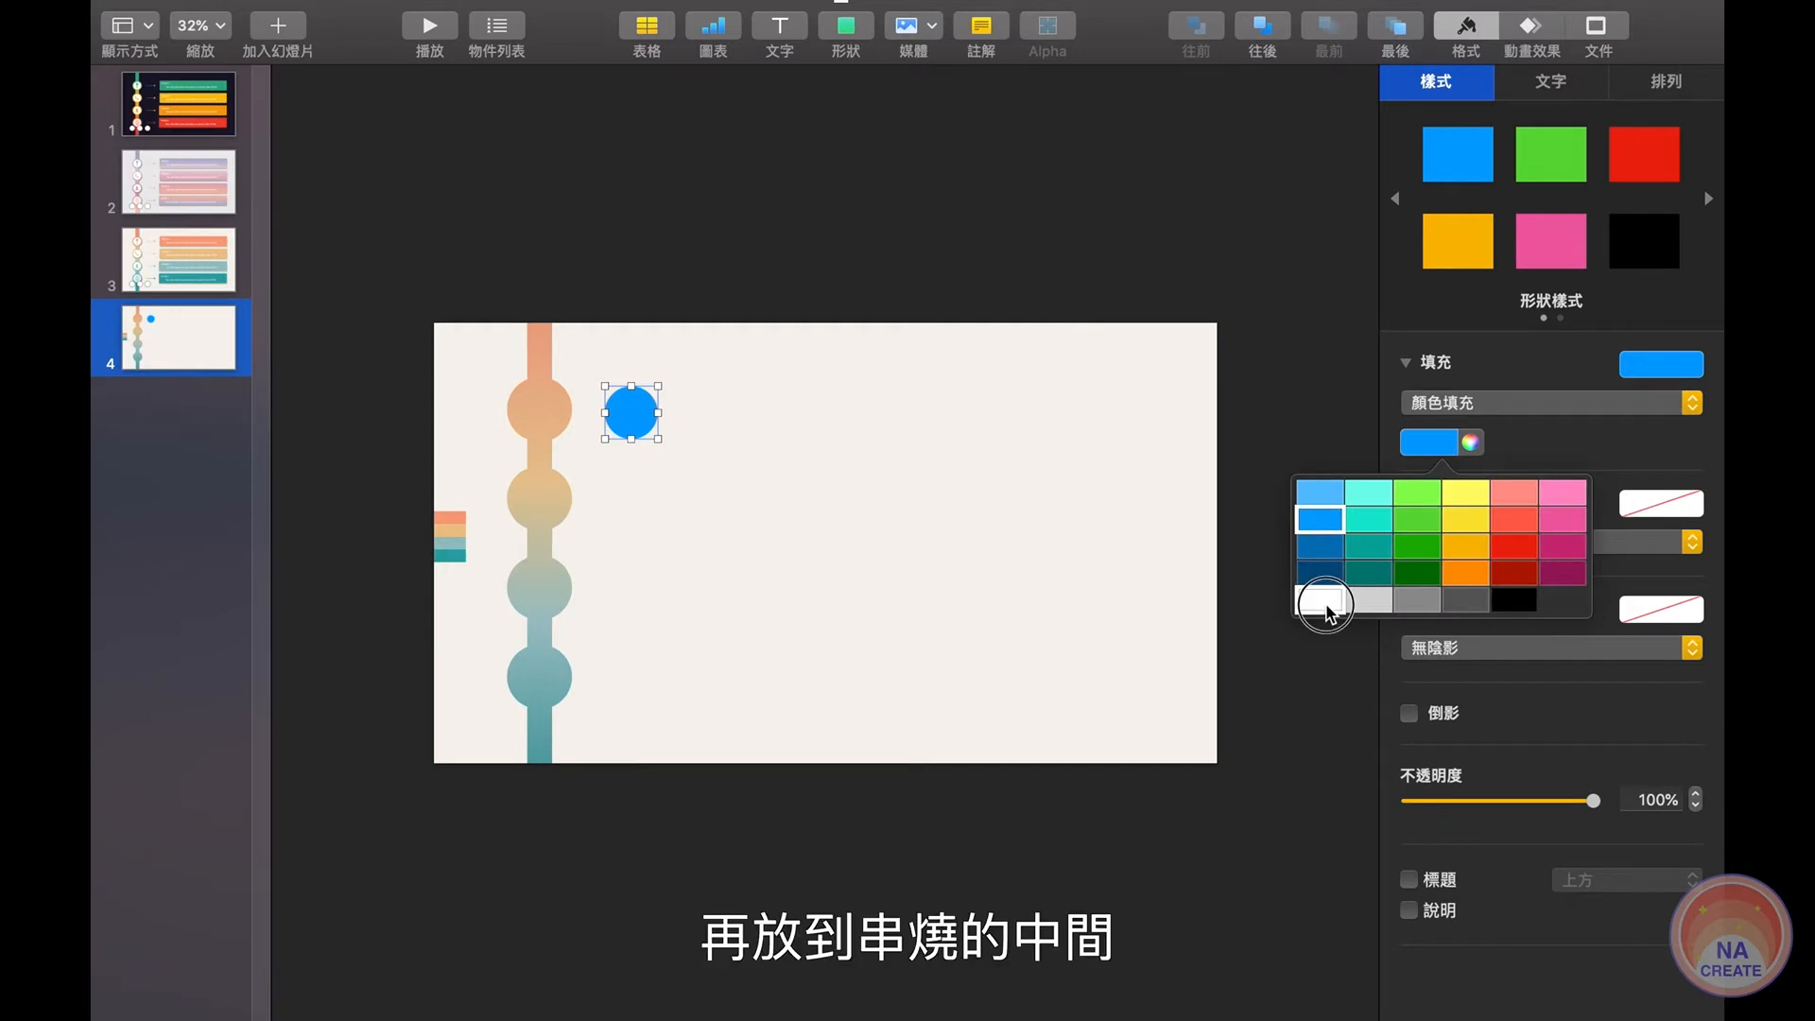
pyautogui.click(1324, 602)
pyautogui.click(863, 458)
pyautogui.moveTo(628, 412); pyautogui.dragTo(526, 409)
# Duplicate the white circle into the centers of the other three beads.
pyautogui.scroll(5, 531, 417)
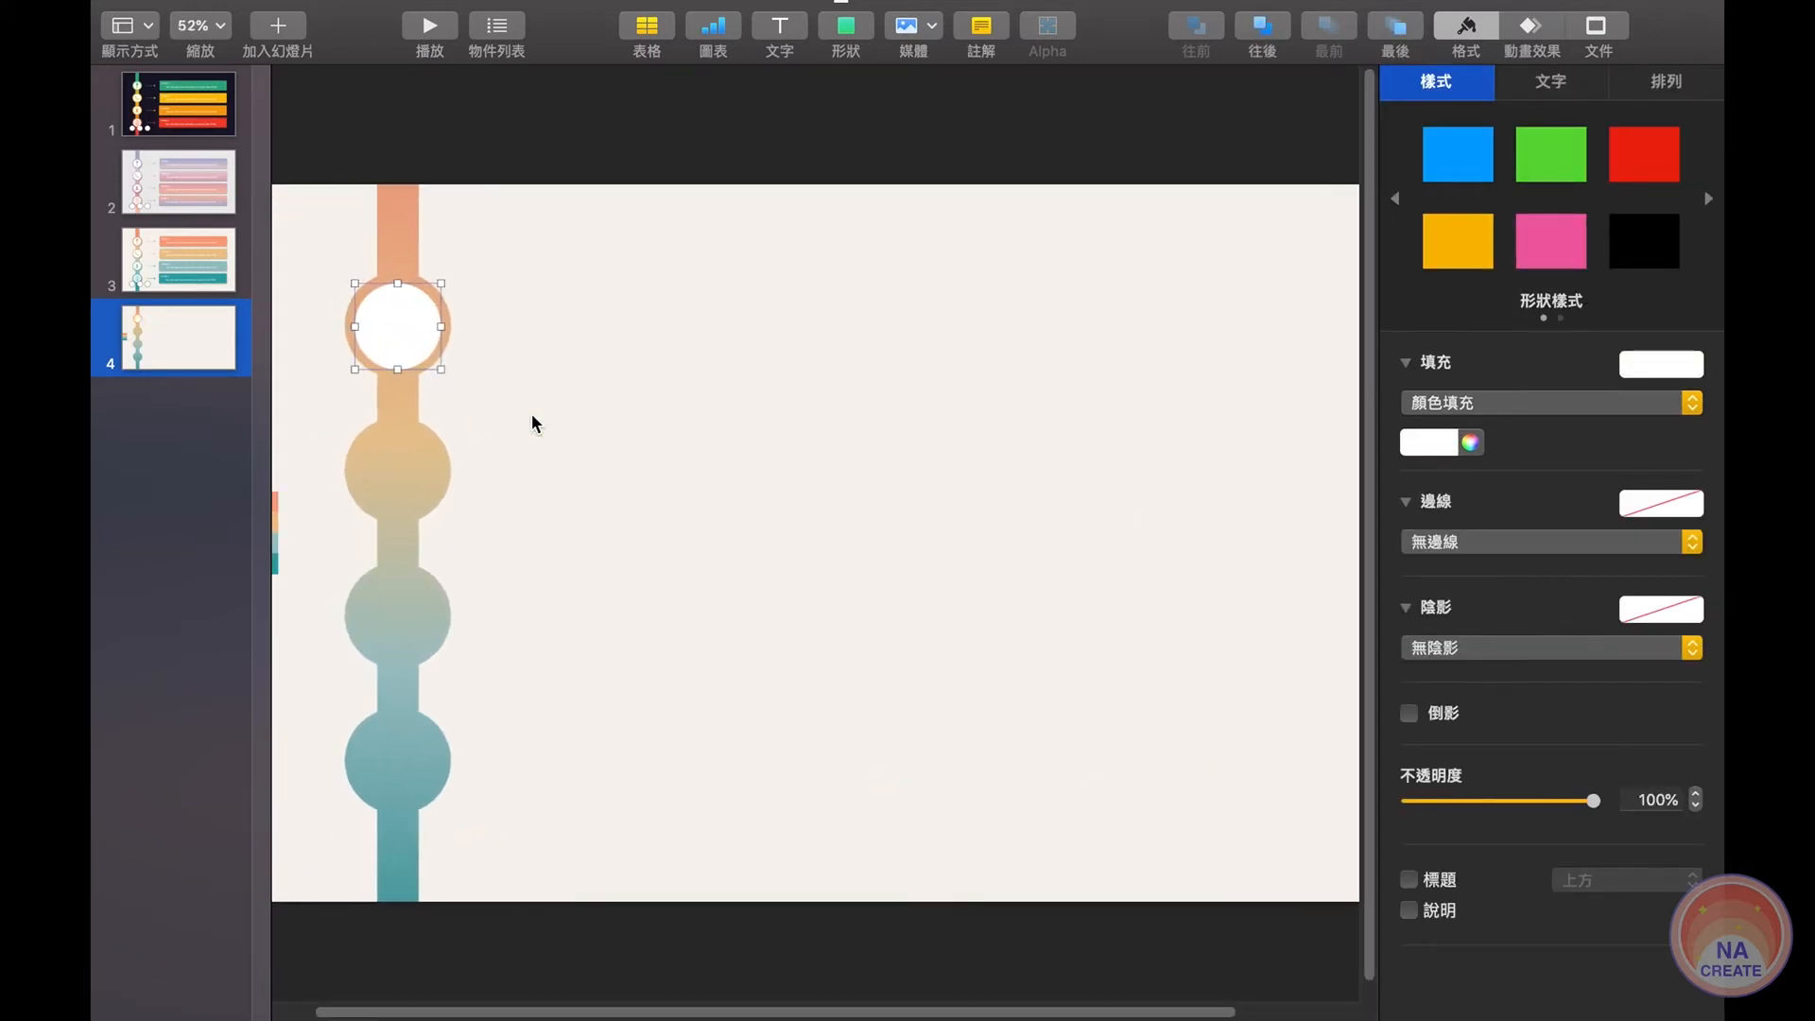
pyautogui.scroll(2, 442, 389)
pyautogui.scroll(-1, 441, 389)
pyautogui.click(414, 303)
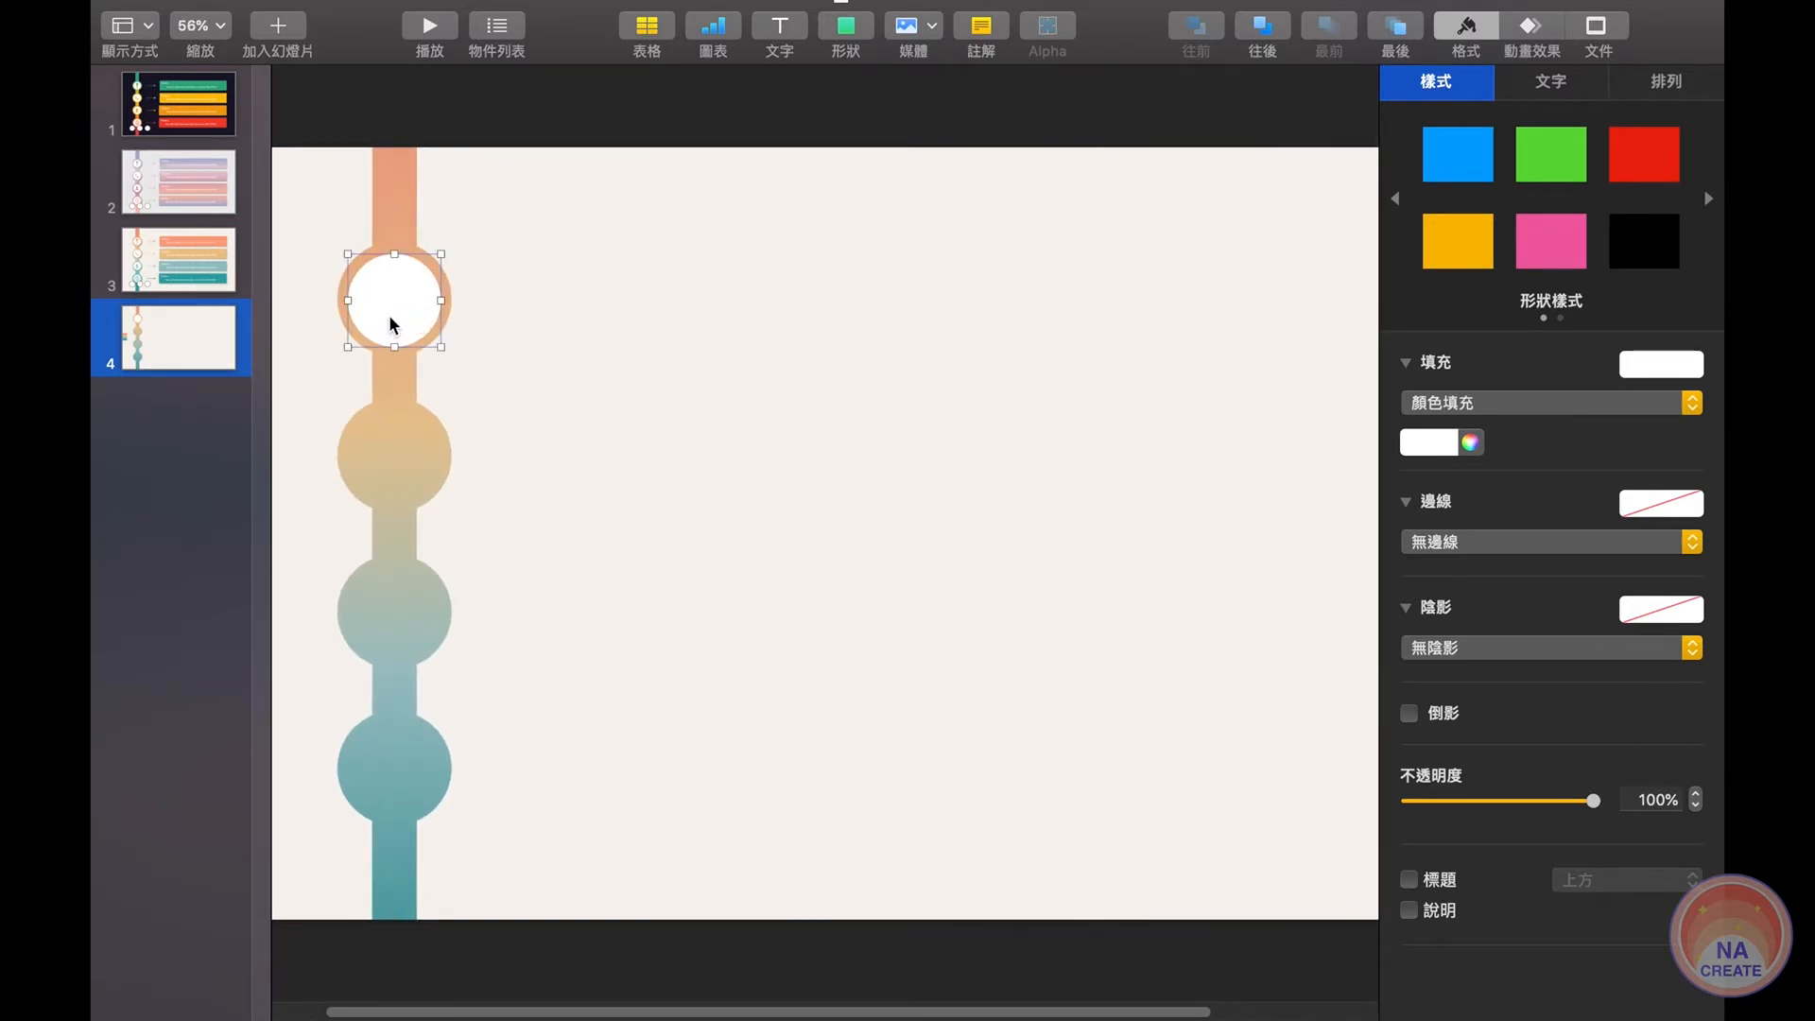
pyautogui.moveTo(393, 296); pyautogui.dragTo(397, 769)
pyautogui.click(588, 605)
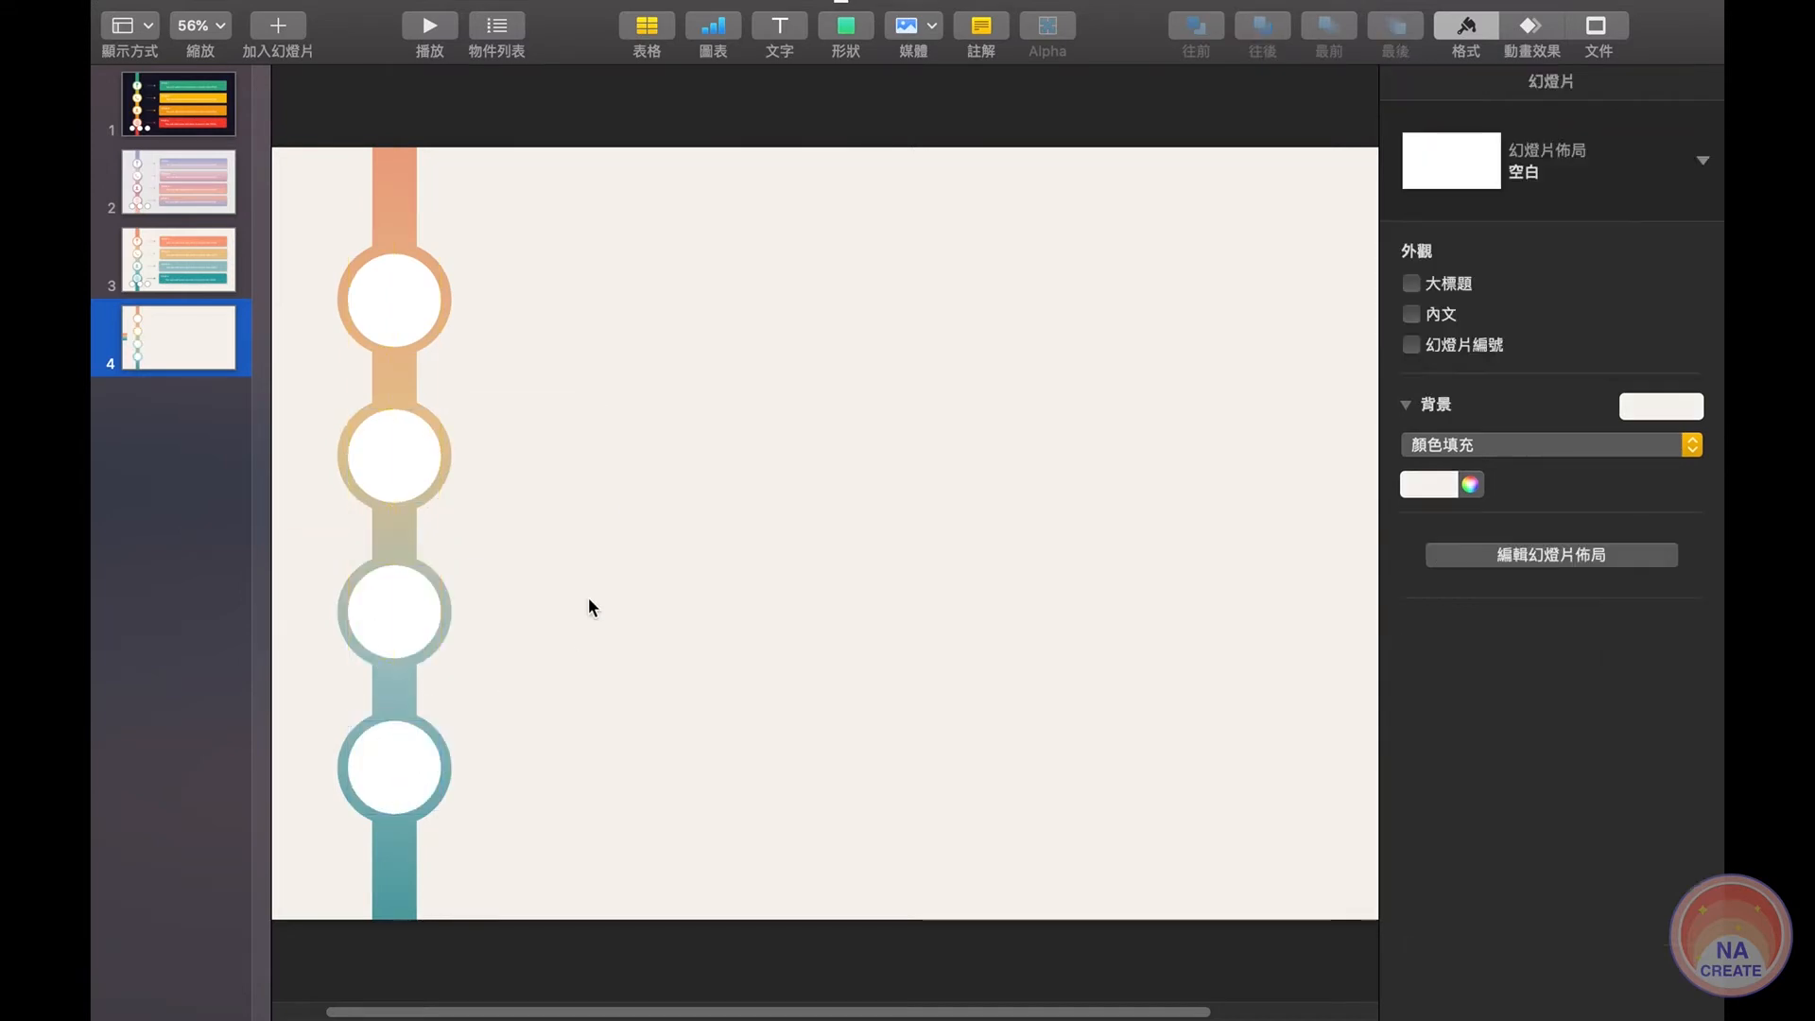
# Insert the first key icon found by searching the shapes for 鑰匙 and fit it centered in the top white circle.
pyautogui.scroll(-2, 588, 605)
pyautogui.click(849, 28)
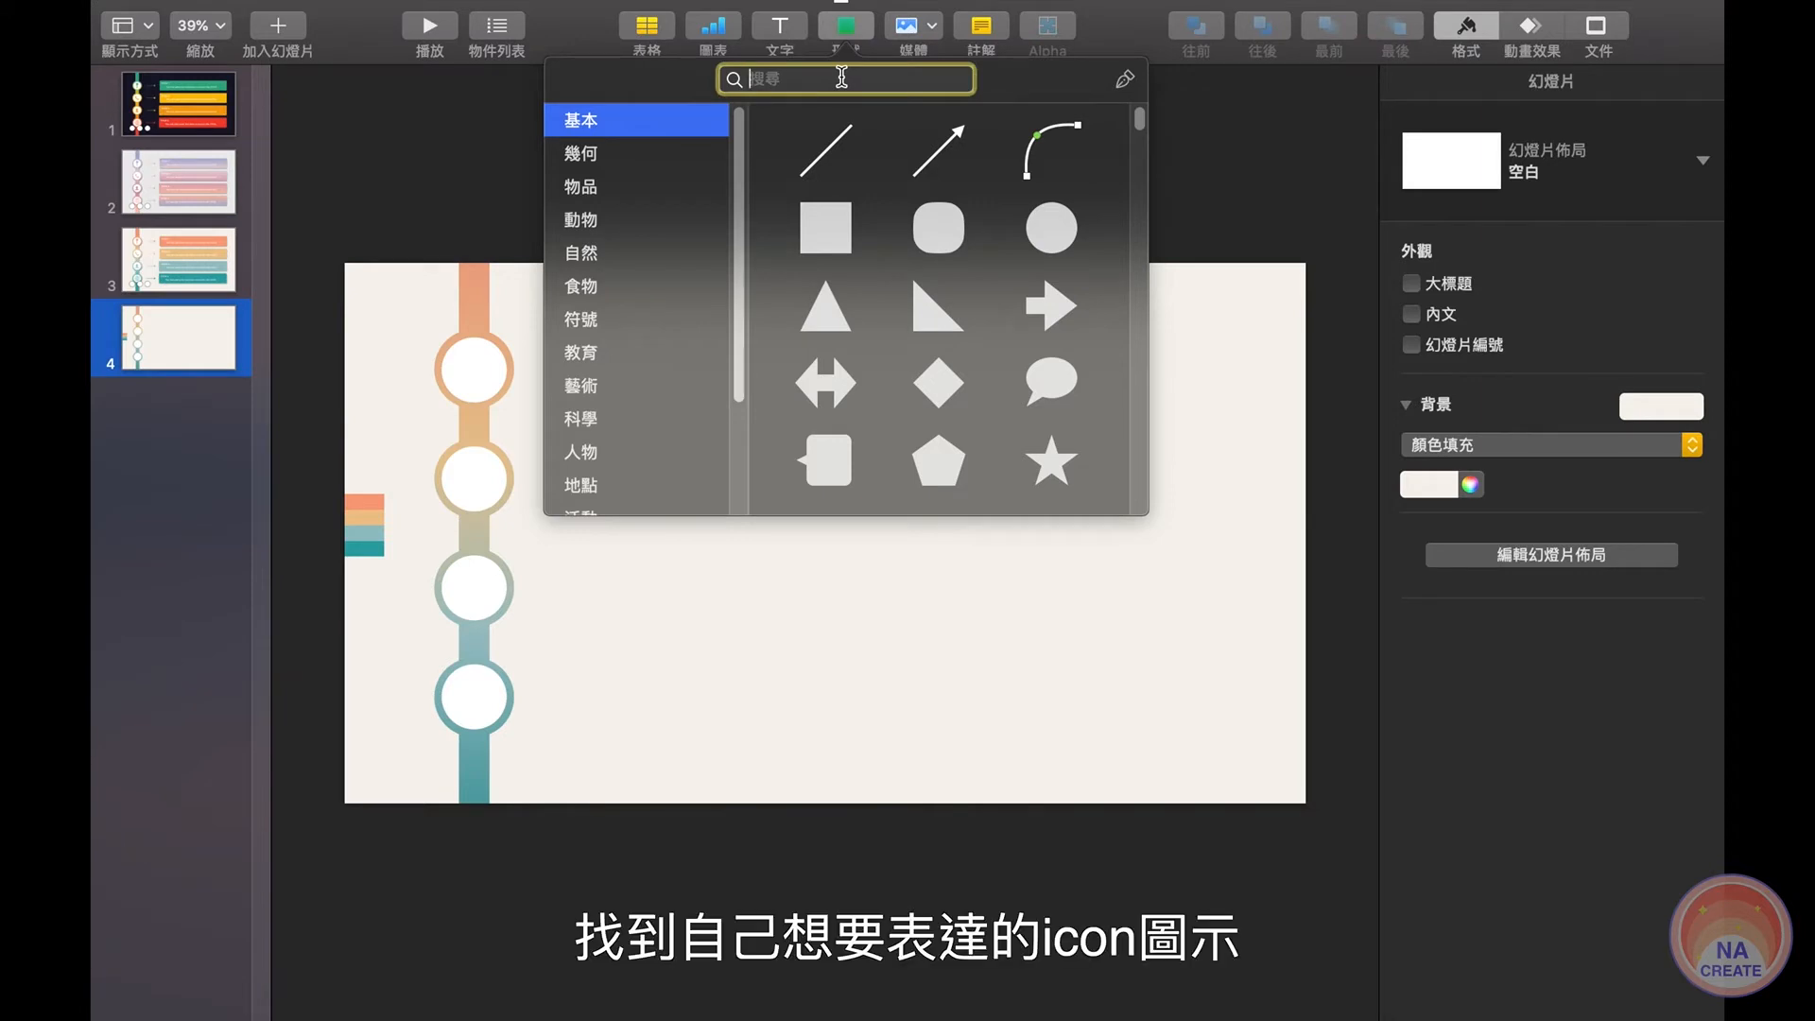
pyautogui.write('鑰匙')
pyautogui.click(826, 151)
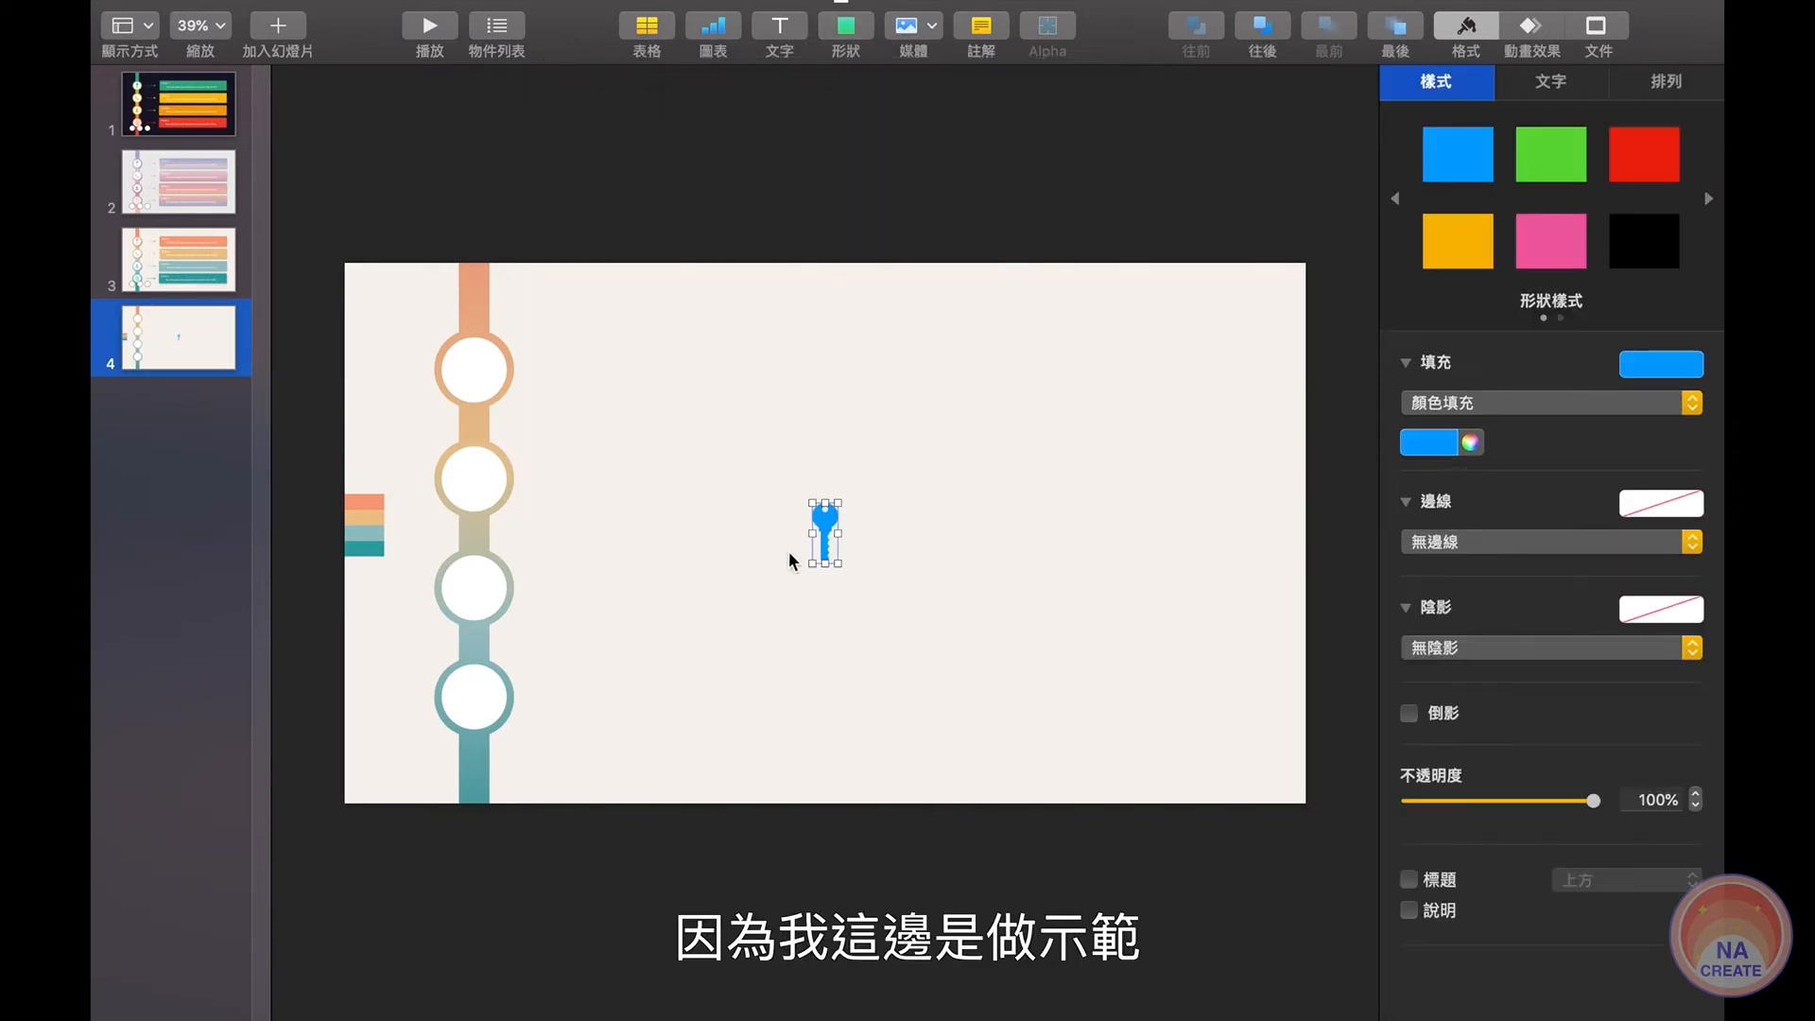
pyautogui.moveTo(791, 558); pyautogui.dragTo(481, 398)
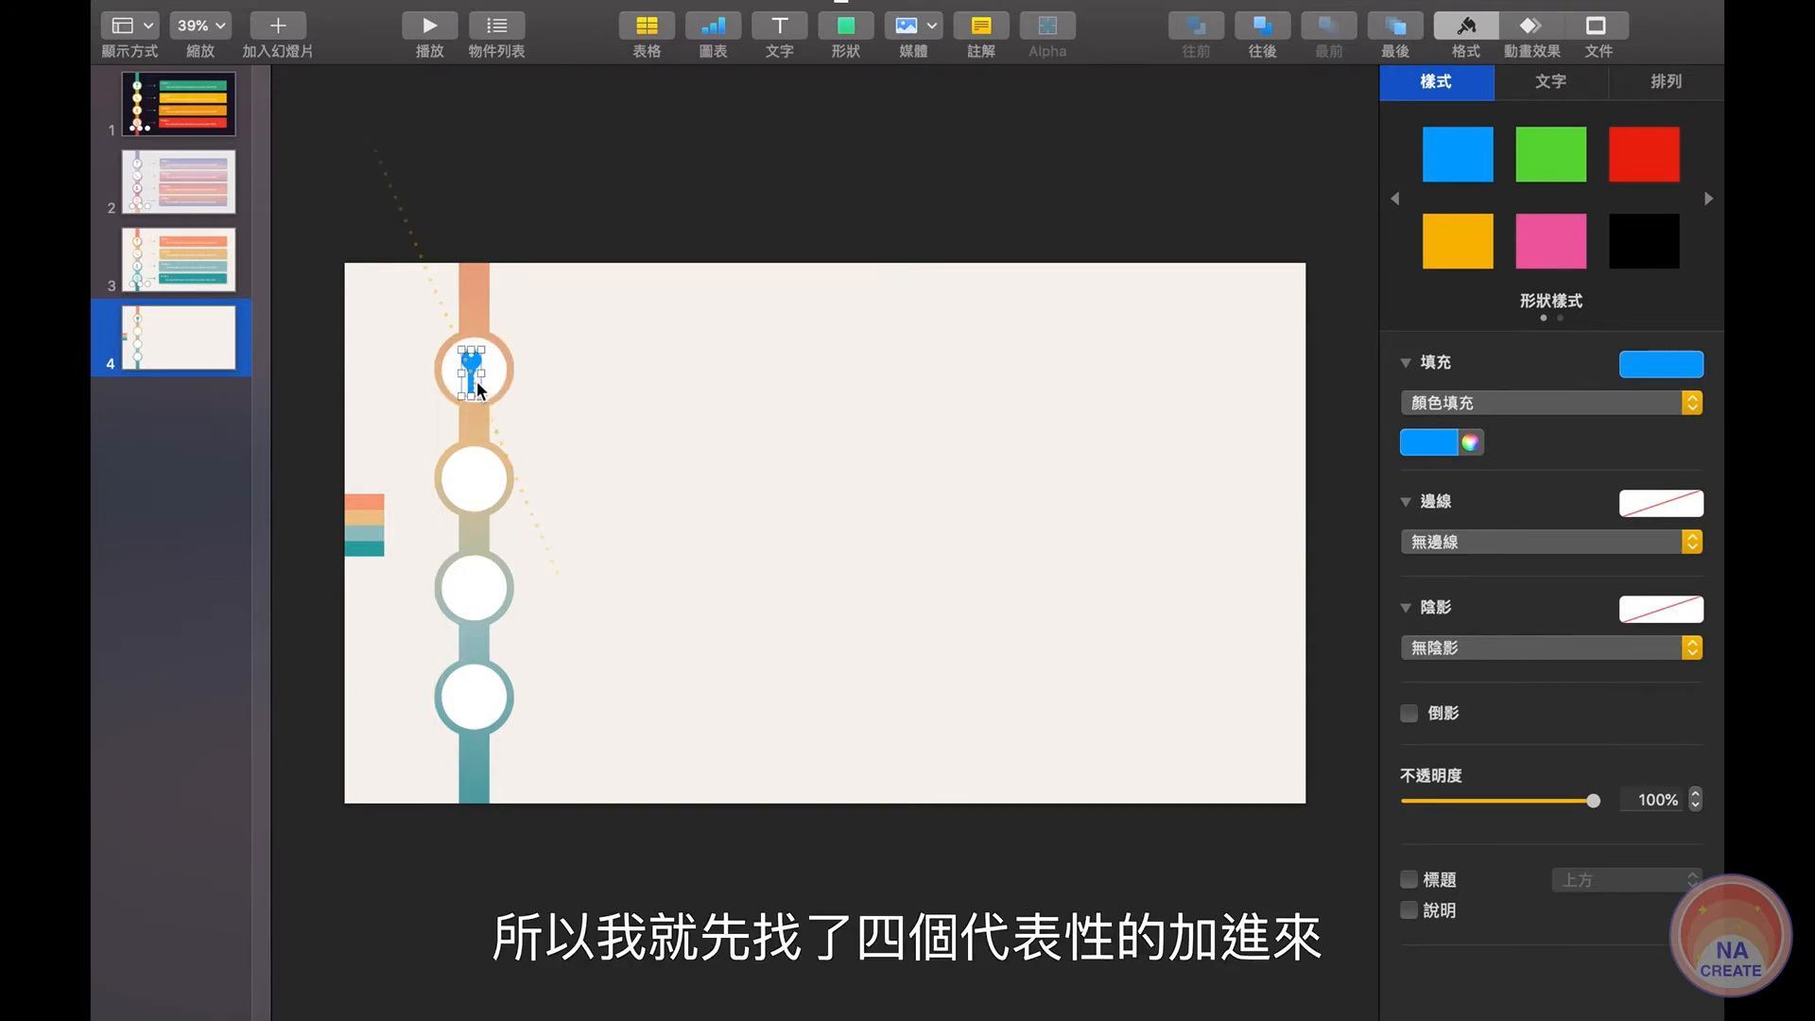
pyautogui.scroll(2, 477, 383)
pyautogui.moveTo(428, 343); pyautogui.dragTo(431, 339)
# Insert the handset icon found by searching the shapes for 電話 and center it in the second white circle.
pyautogui.click(846, 28)
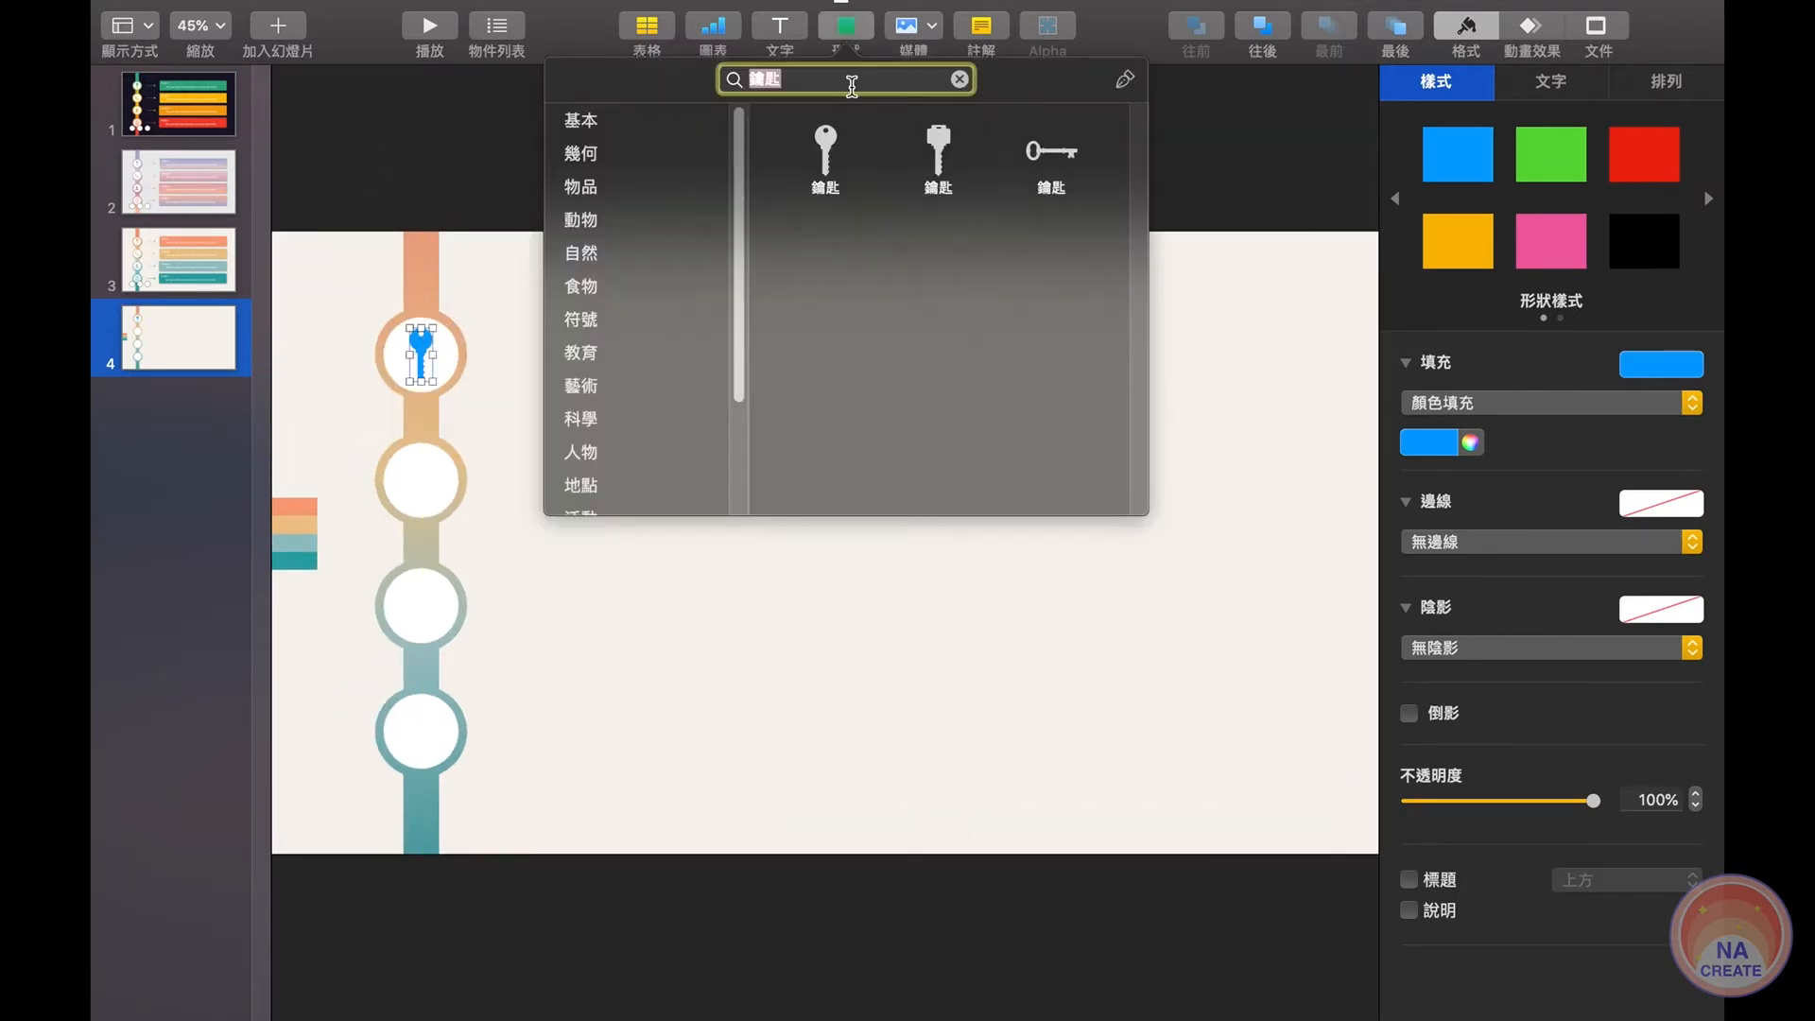
pyautogui.write('電話')
pyautogui.click(936, 154)
pyautogui.moveTo(840, 565); pyautogui.dragTo(437, 499)
# Insert the head-and-shoulders icon found by searching the shapes for 人類 and center it in the third white circle.
pyautogui.click(847, 28)
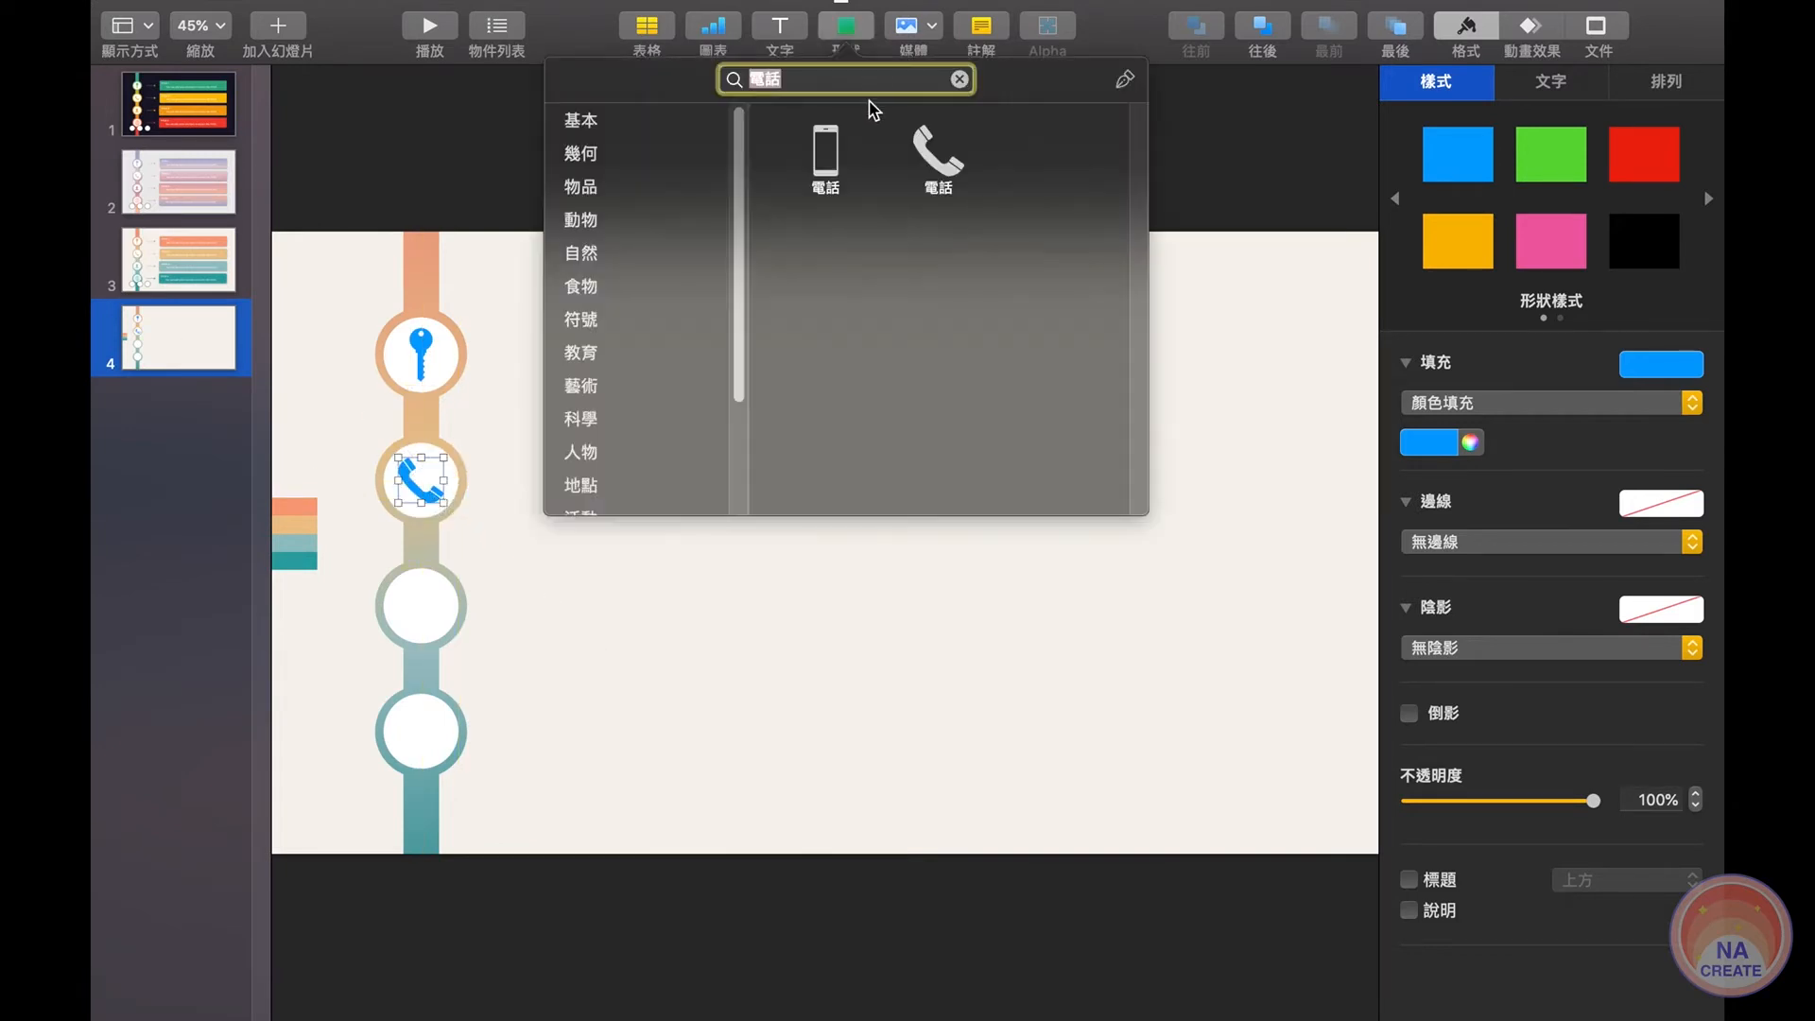
pyautogui.write('人類')
pyautogui.press('Return')
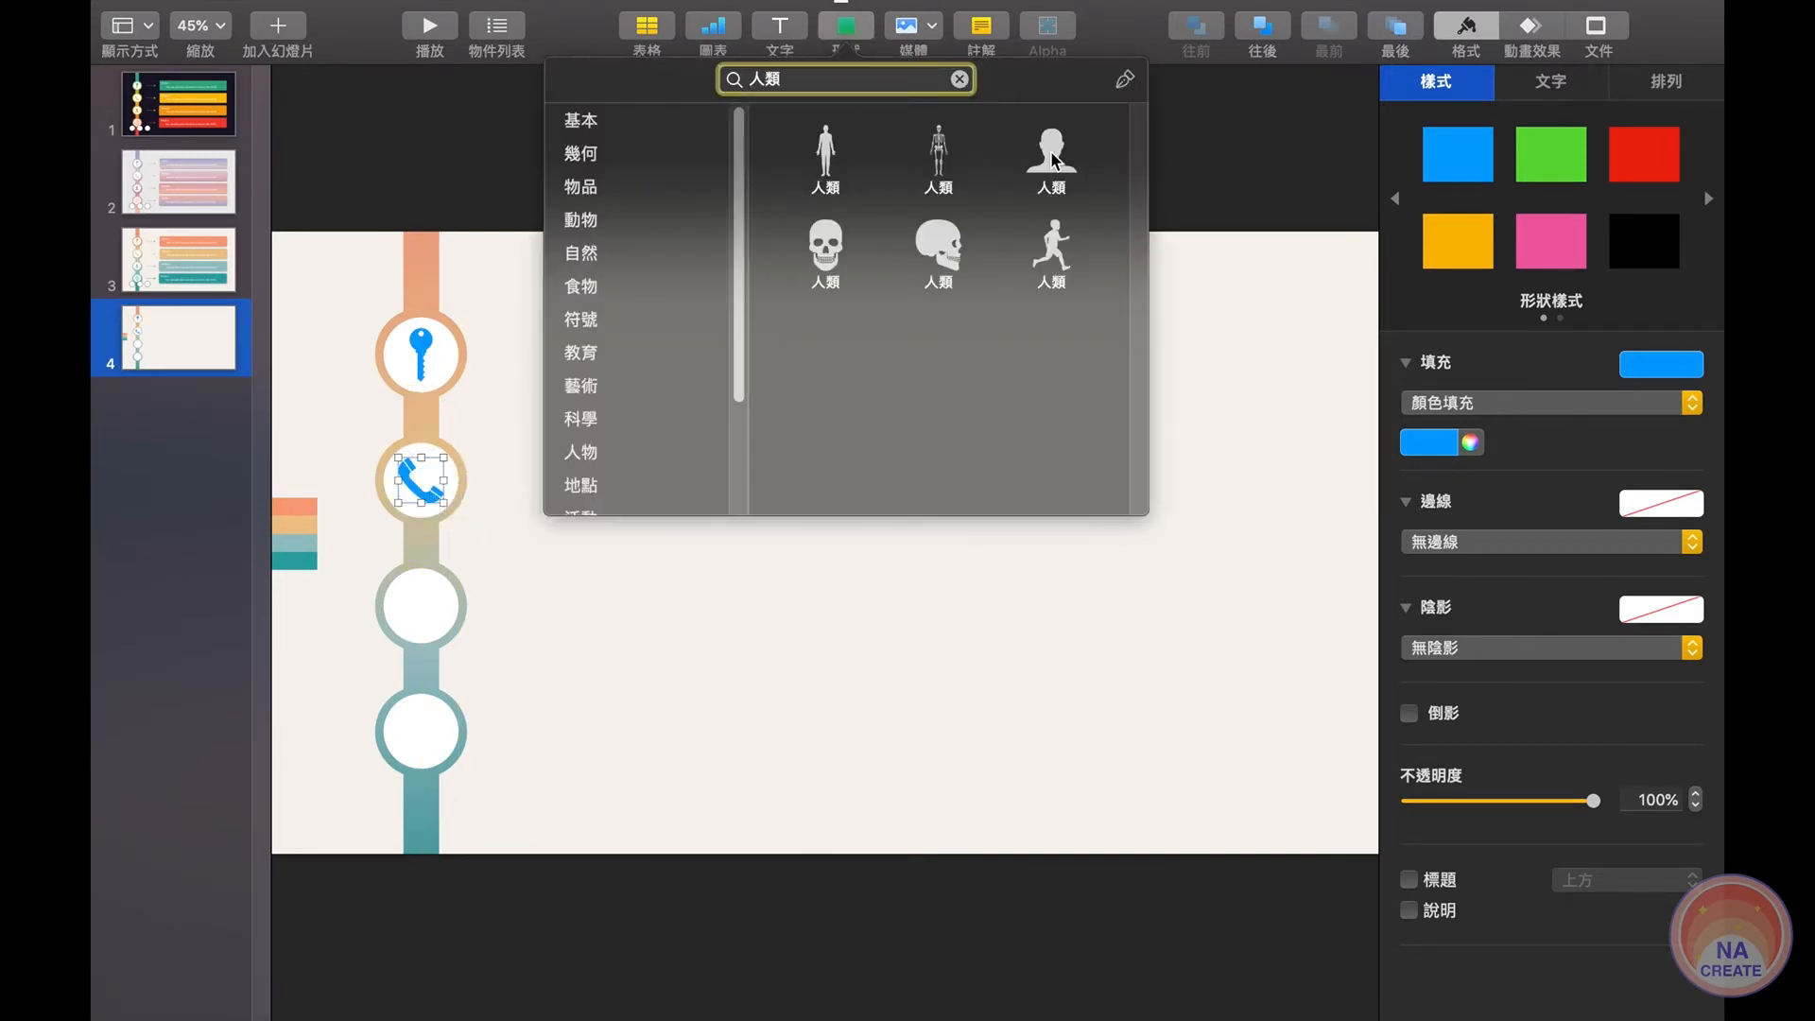
pyautogui.click(1051, 154)
pyautogui.moveTo(833, 548); pyautogui.dragTo(420, 609)
# Insert the wireframe globe icon found by searching the shapes for 地球 and center it in the bottom white circle.
pyautogui.click(847, 33)
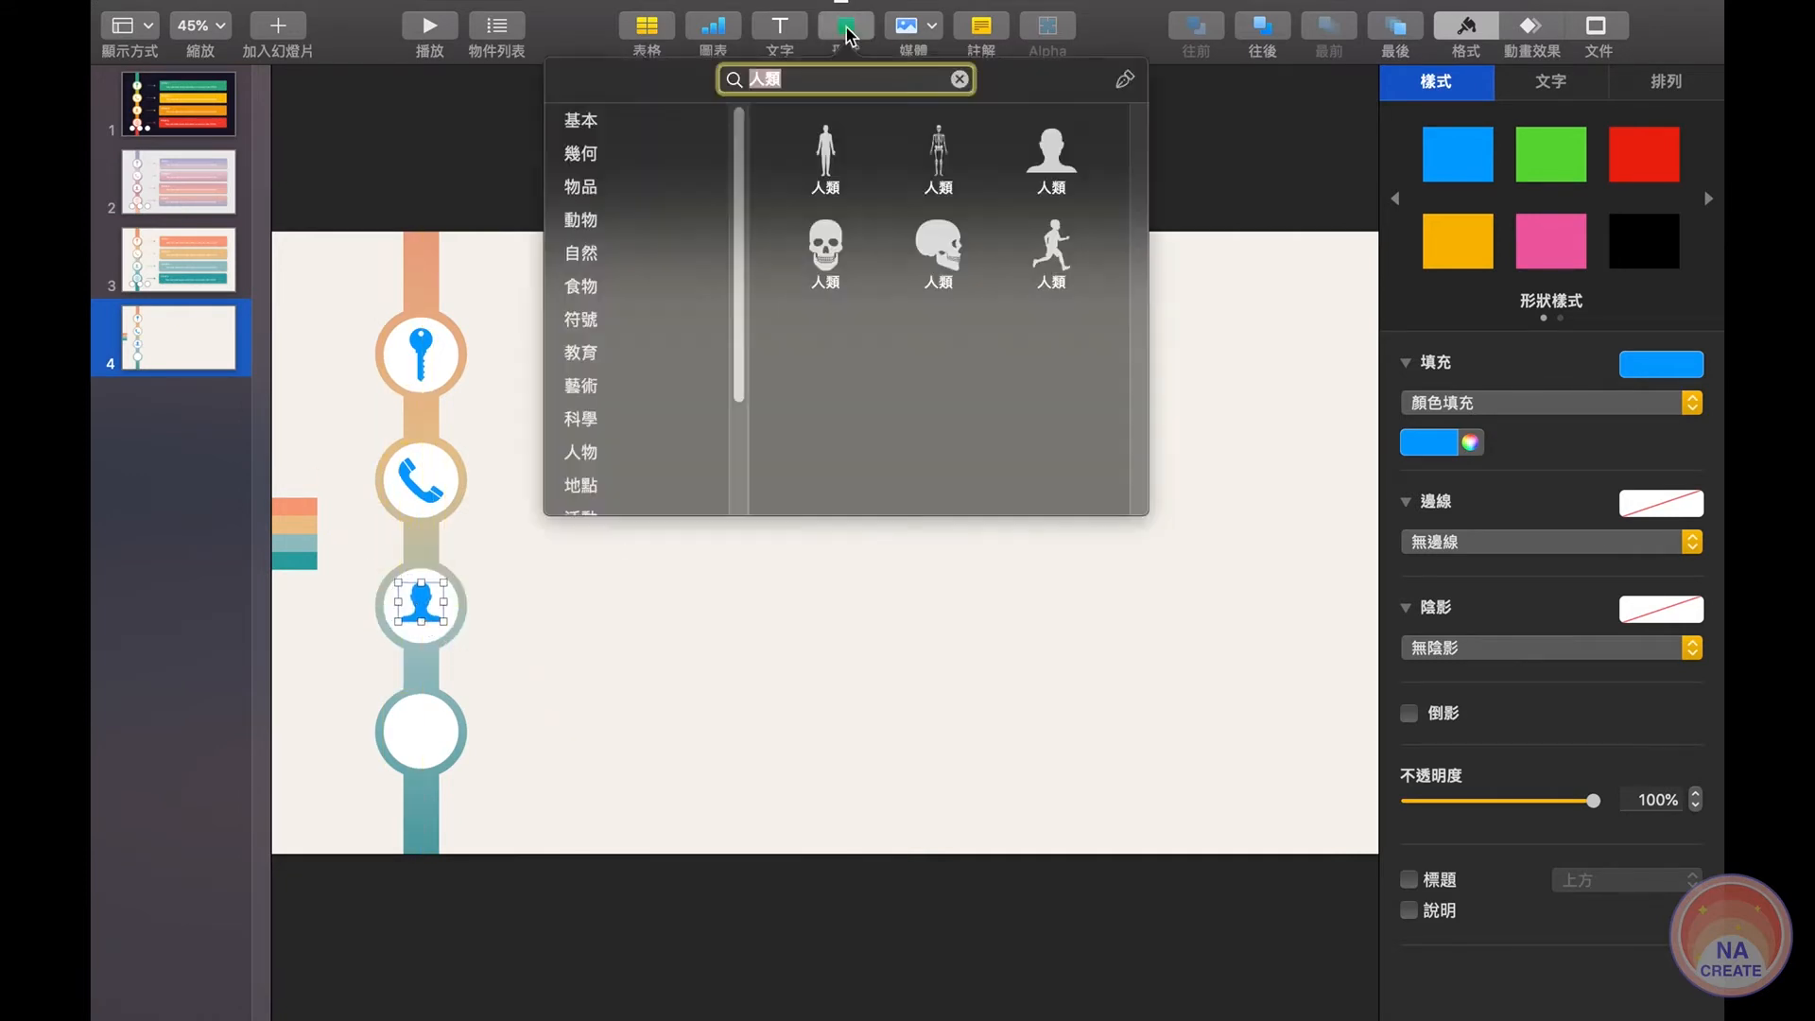
pyautogui.click(960, 80)
pyautogui.write('地球')
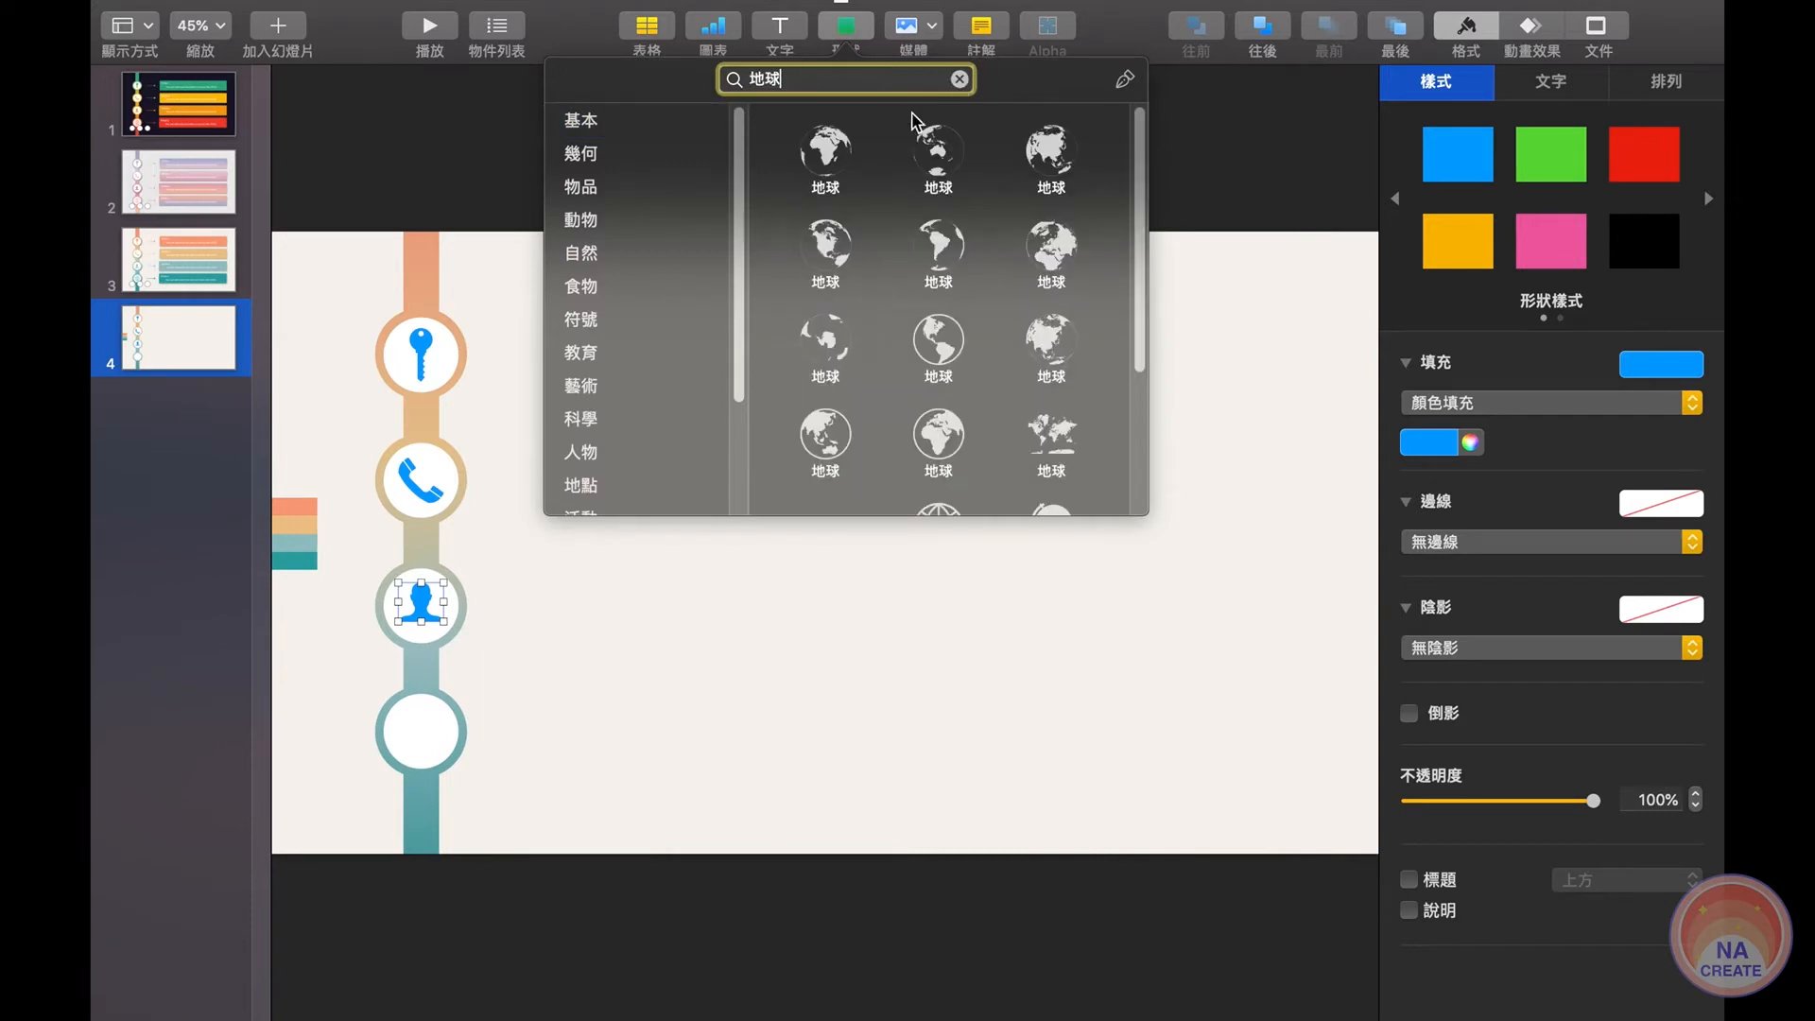
pyautogui.scroll(-2, 961, 292)
pyautogui.click(975, 334)
pyautogui.moveTo(861, 579); pyautogui.dragTo(421, 733)
pyautogui.click(568, 651)
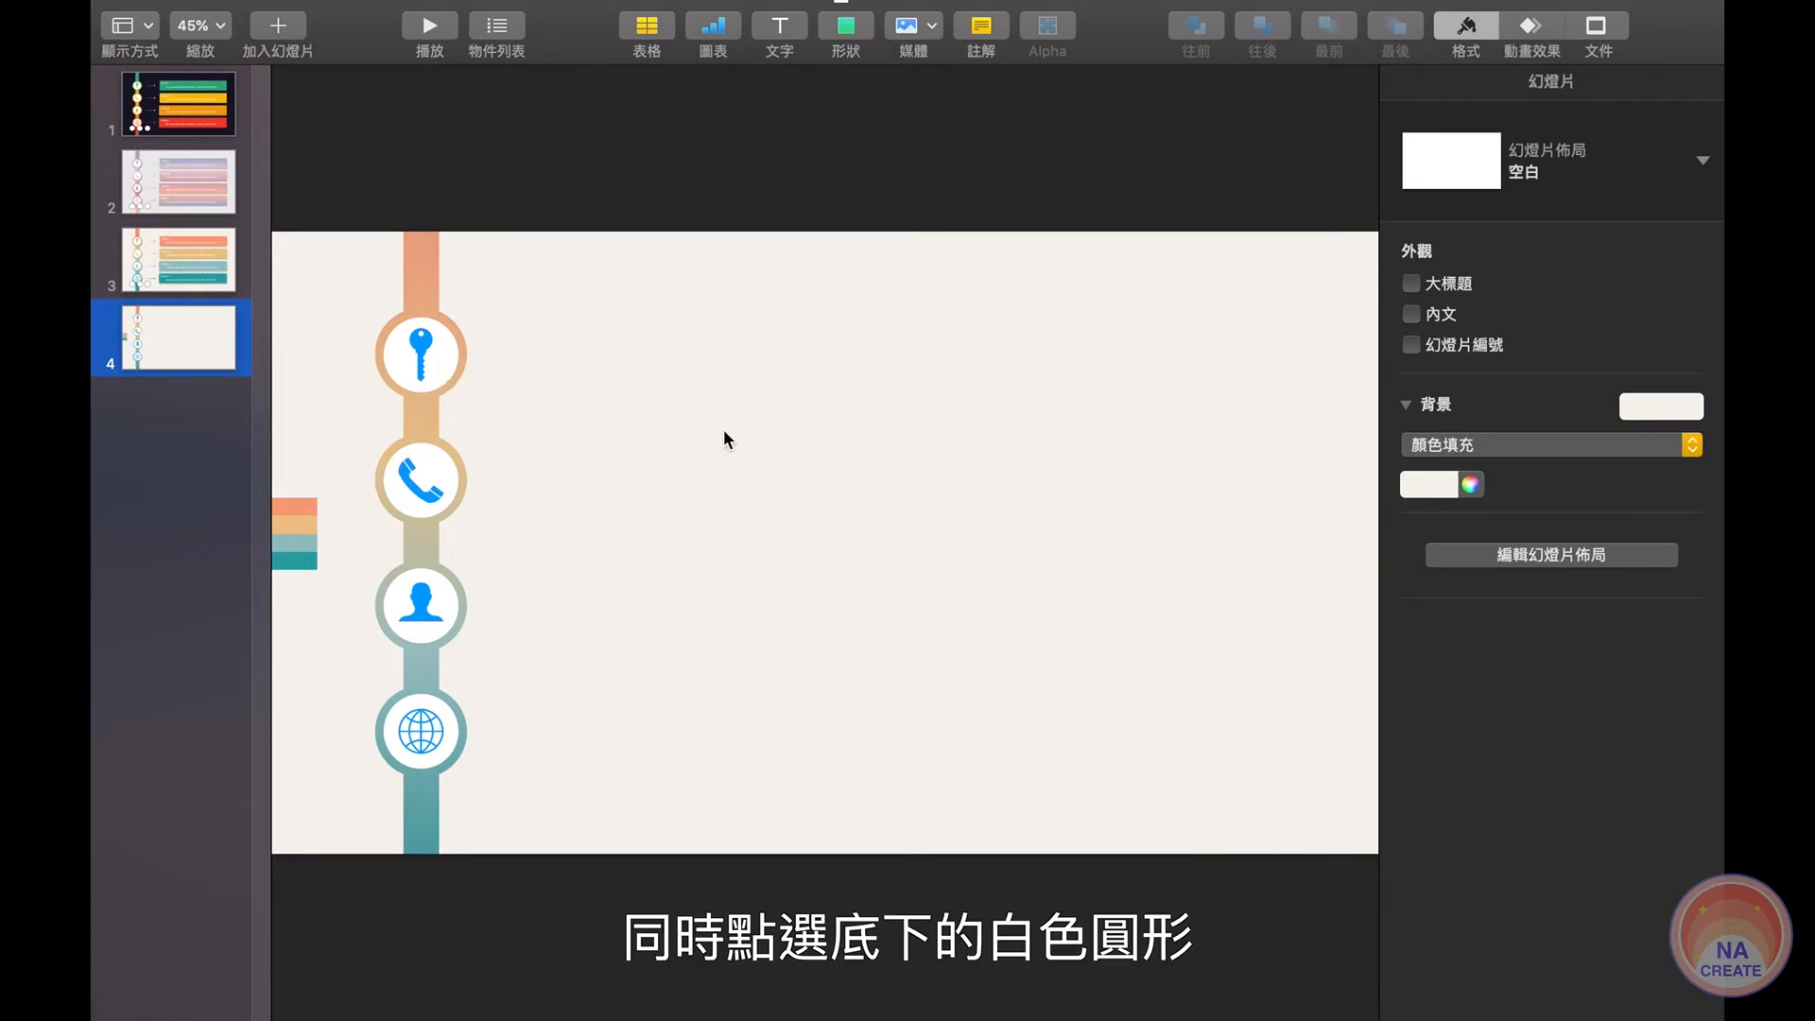
# Subtract the key icon from the top white circle so the gradient bead shows through the cutout.
pyautogui.click(426, 364)
pyautogui.keyDown('shift'); pyautogui.click(448, 352); pyautogui.keyUp('shift')
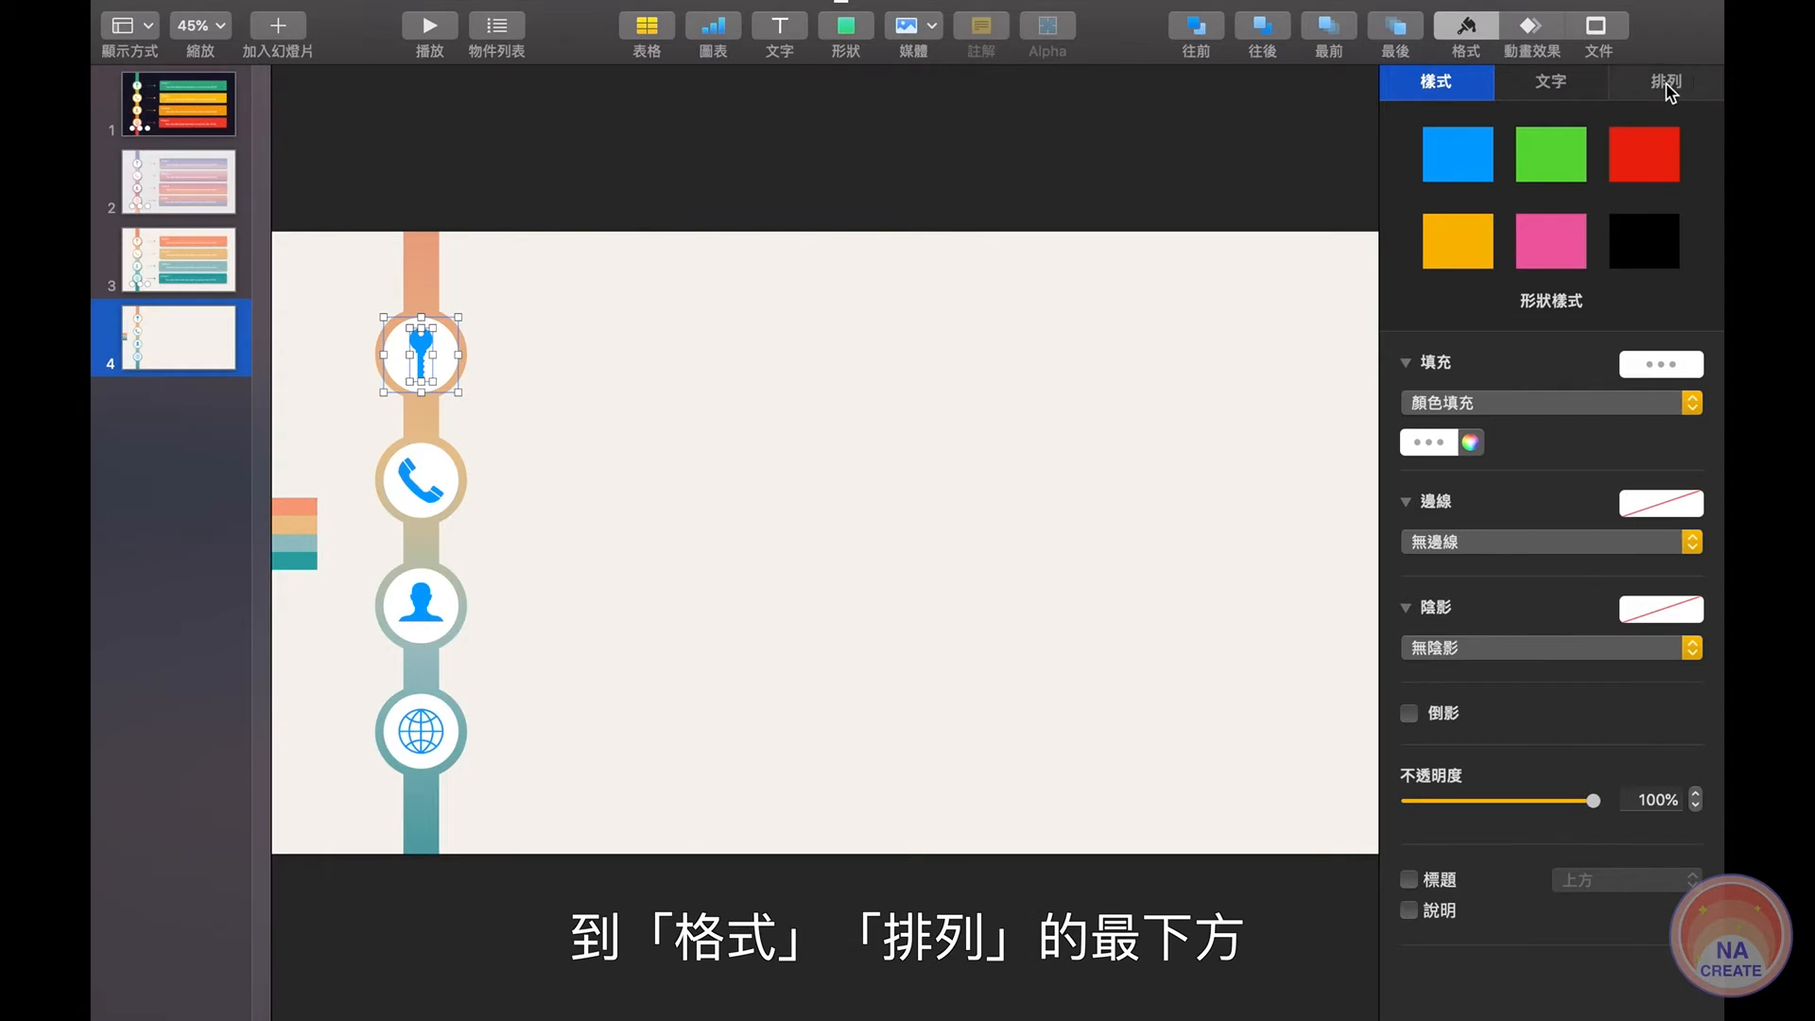
pyautogui.click(1667, 84)
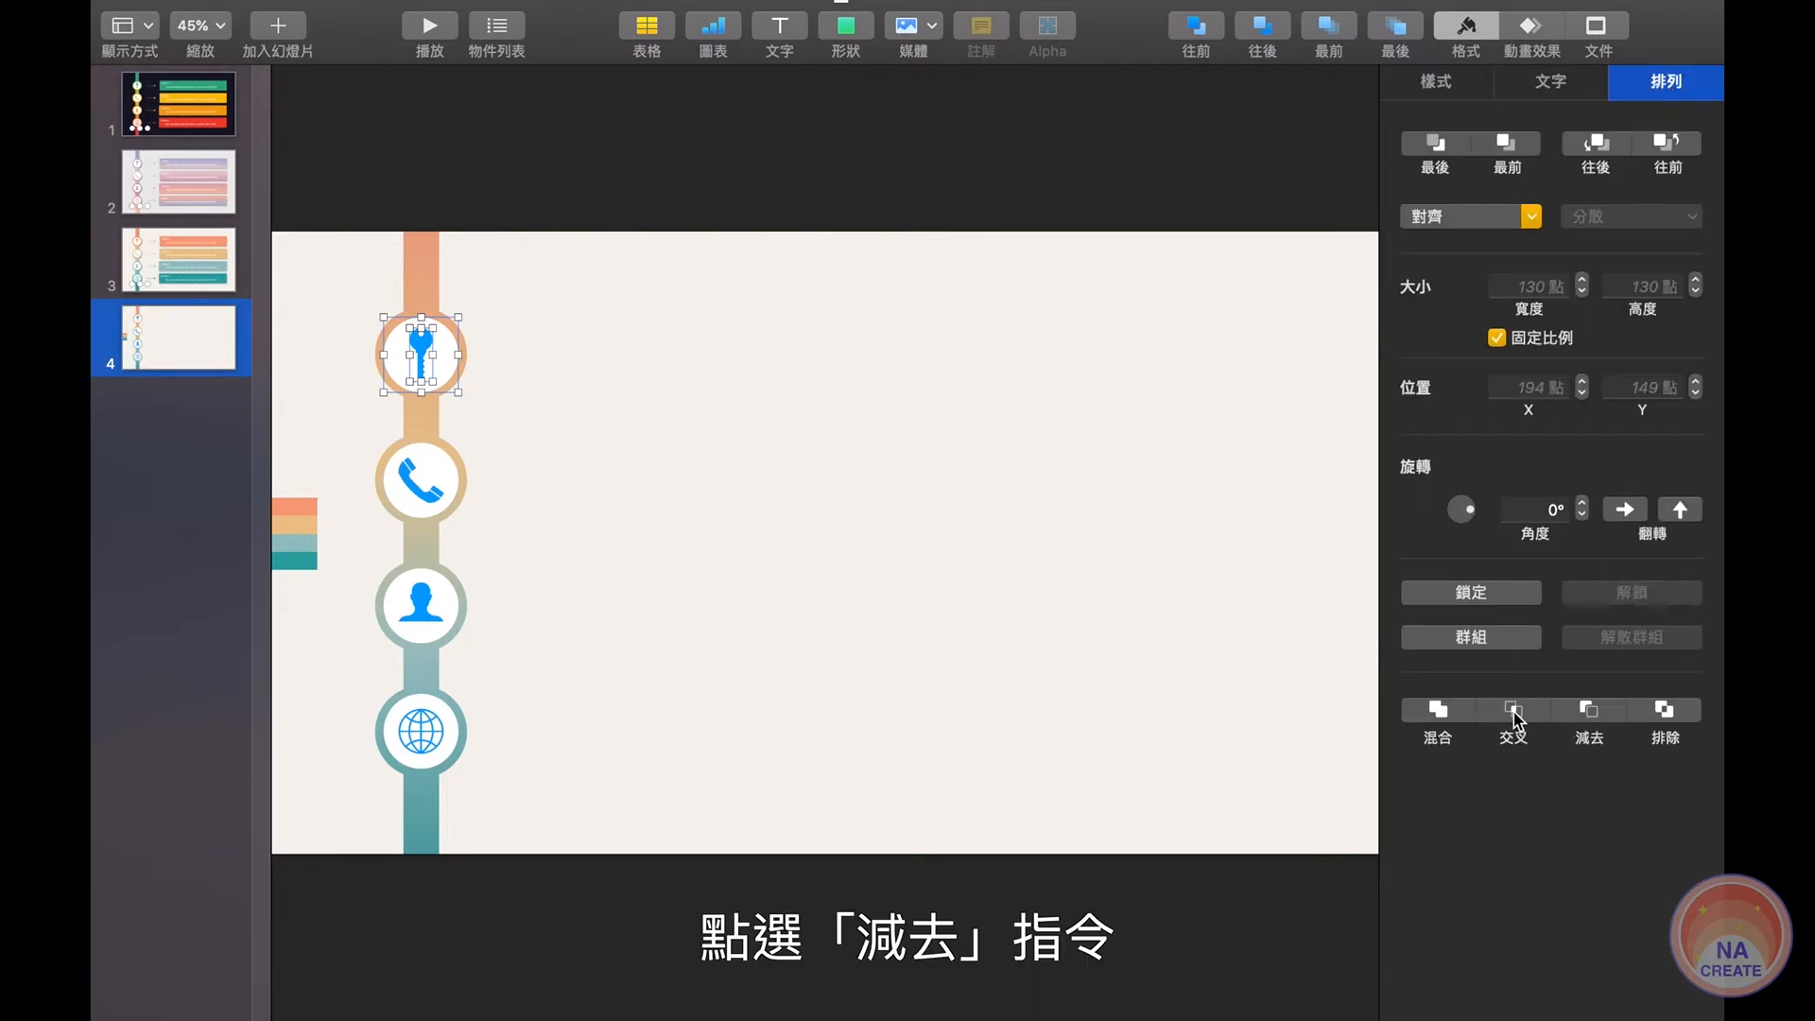
pyautogui.click(1588, 711)
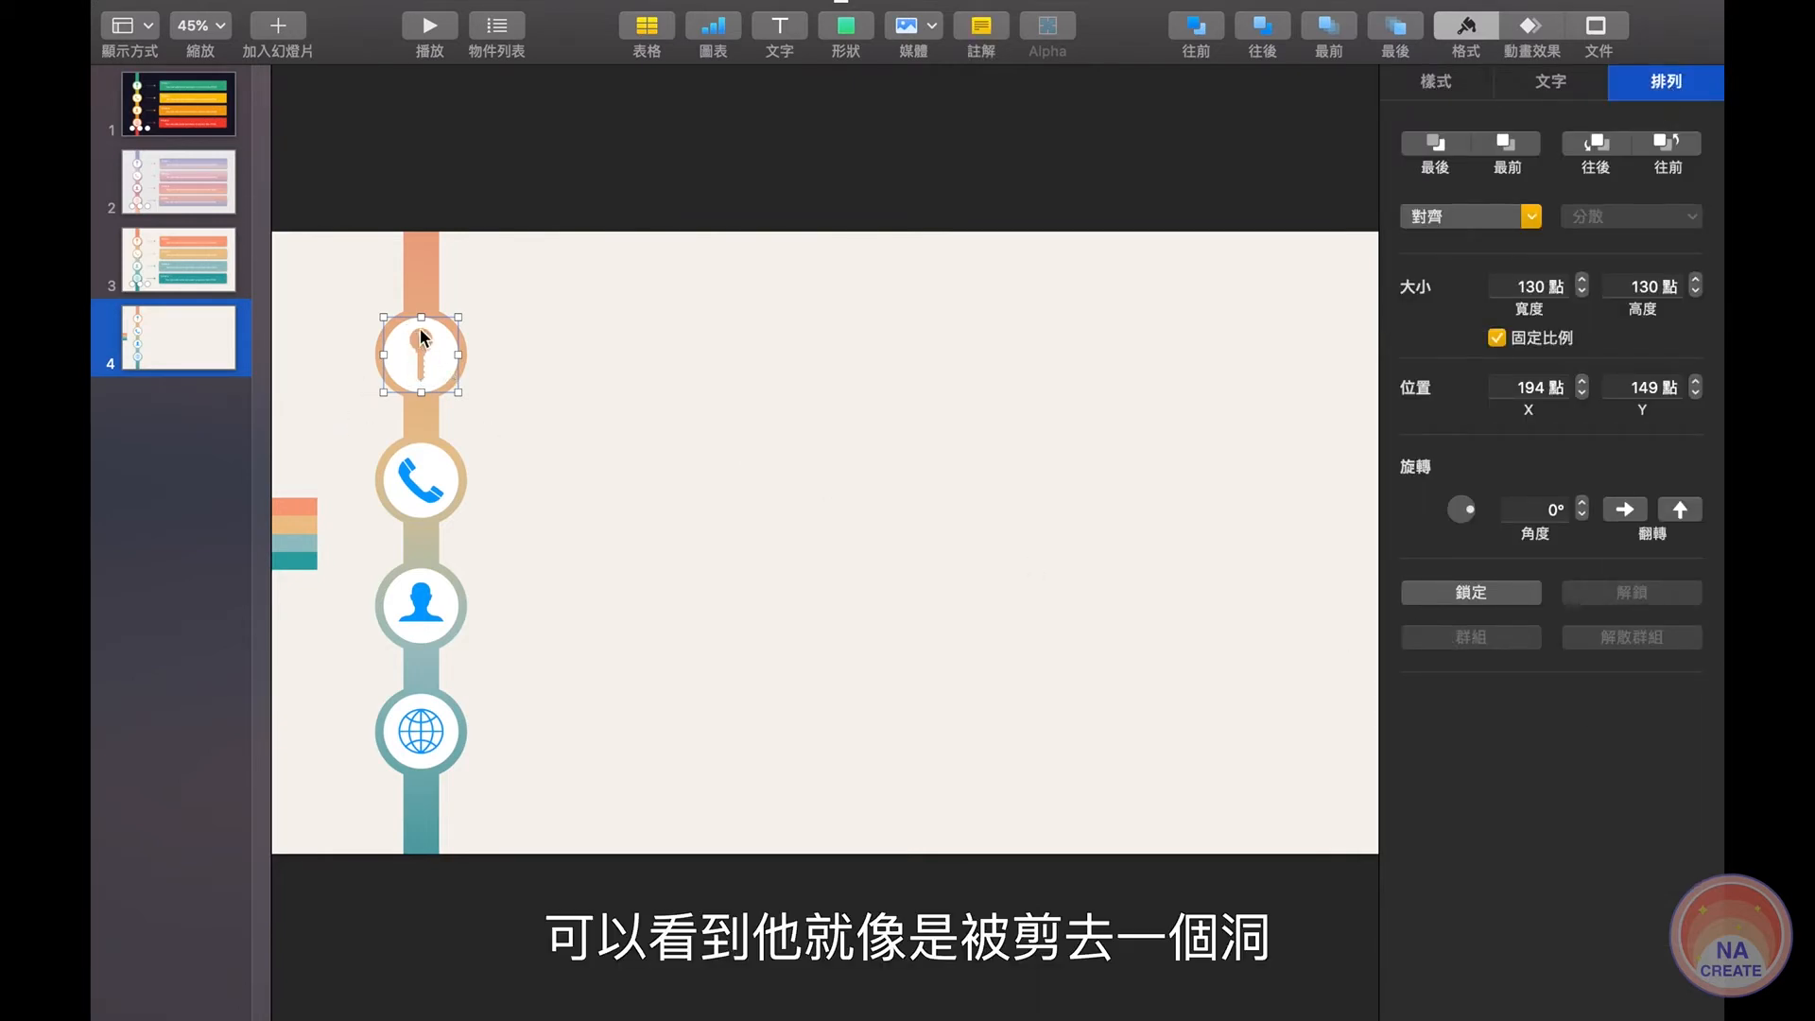
pyautogui.click(543, 356)
pyautogui.moveTo(445, 344)
pyautogui.mouseDown()
pyautogui.moveTo(519, 389)
pyautogui.moveTo(526, 325)
pyautogui.moveTo(417, 364)
pyautogui.moveTo(401, 332)
pyautogui.moveTo(438, 355)
pyautogui.mouseUp()
pyautogui.click(452, 336)
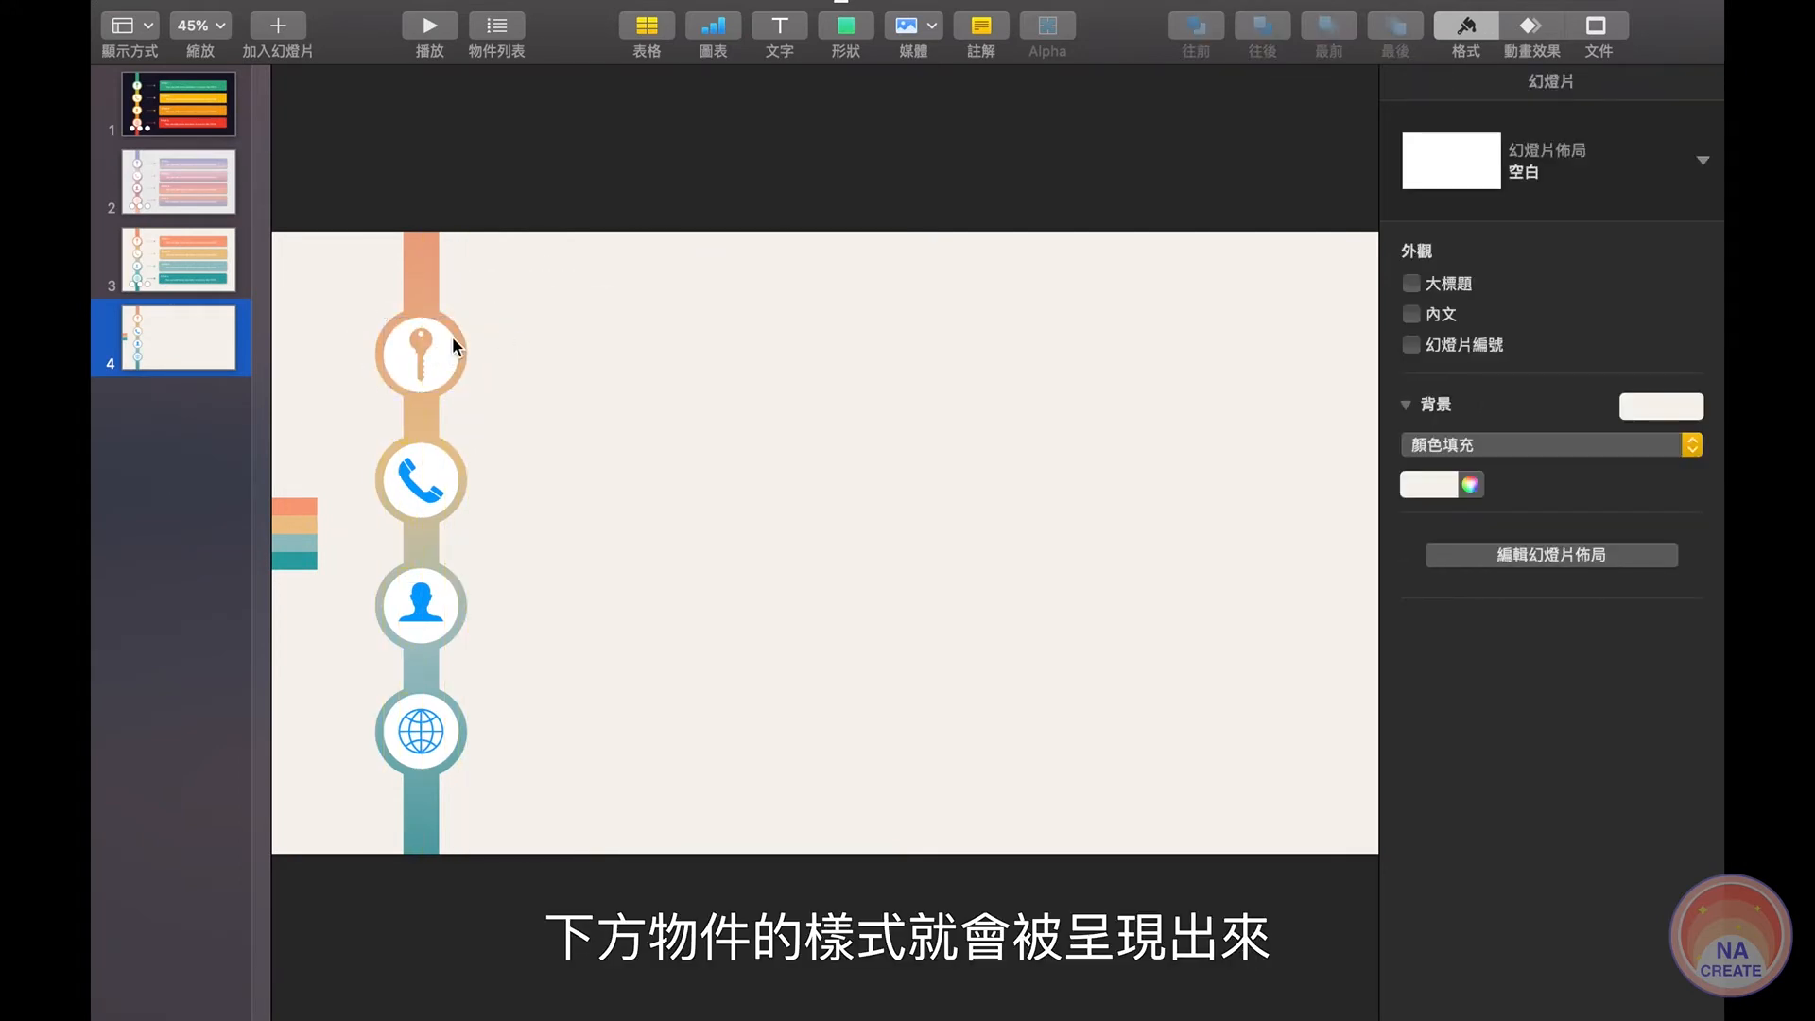
# Subtract the handset, person and globe icons from their respective white circles.
pyautogui.click(425, 498)
pyautogui.keyDown('shift'); pyautogui.click(426, 499); pyautogui.keyUp('shift')
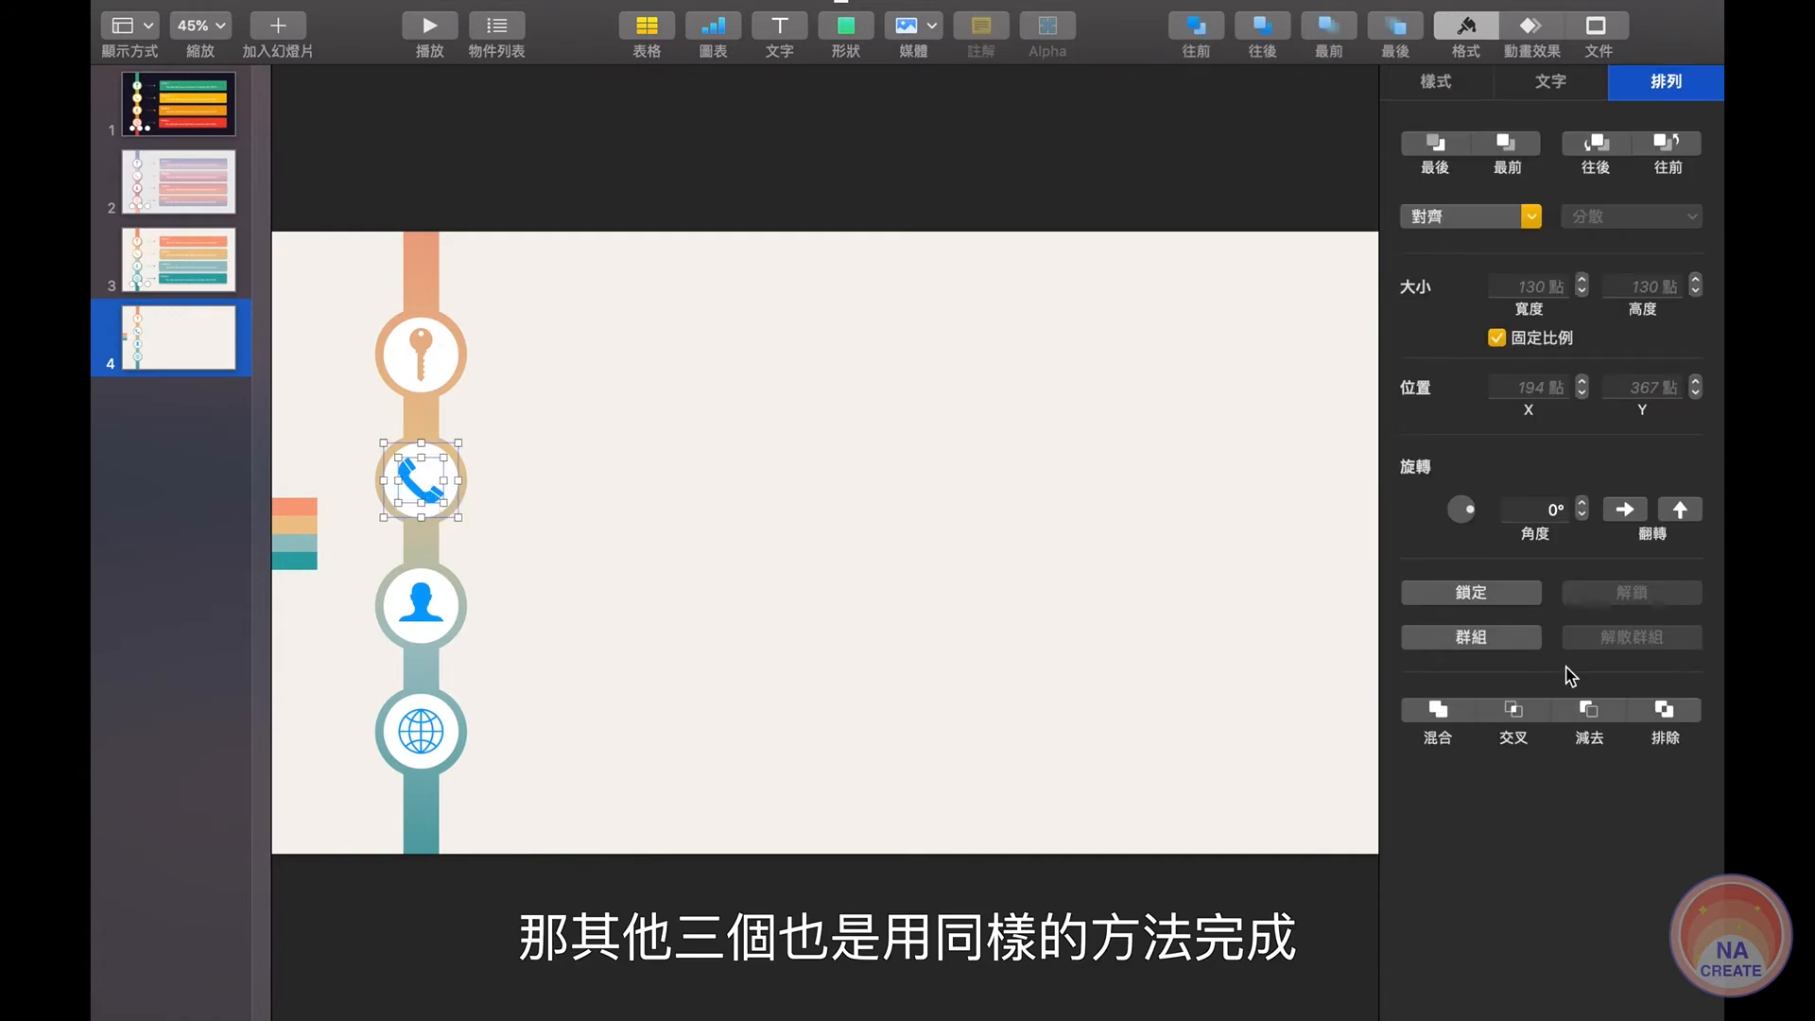
pyautogui.click(1589, 710)
pyautogui.click(419, 600)
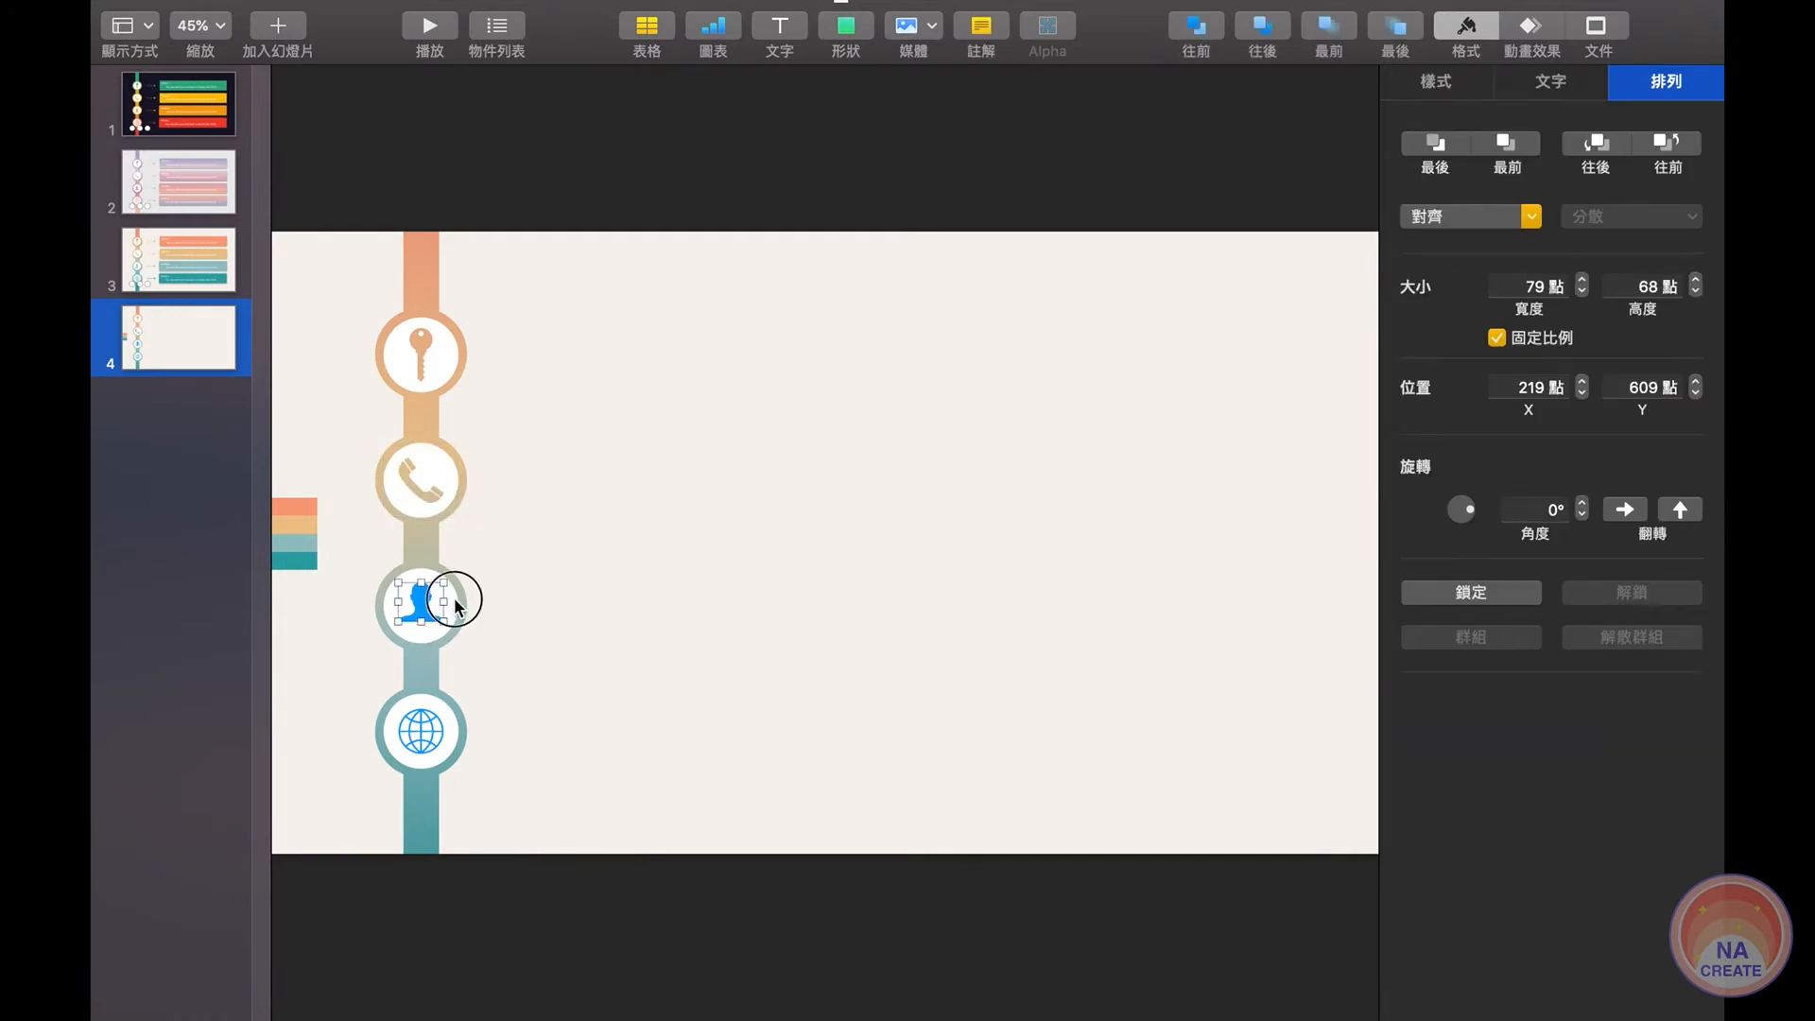
pyautogui.keyDown('shift'); pyautogui.click(455, 599); pyautogui.keyUp('shift')
pyautogui.click(1588, 713)
pyautogui.click(444, 719)
pyautogui.keyDown('shift'); pyautogui.click(452, 724); pyautogui.keyUp('shift')
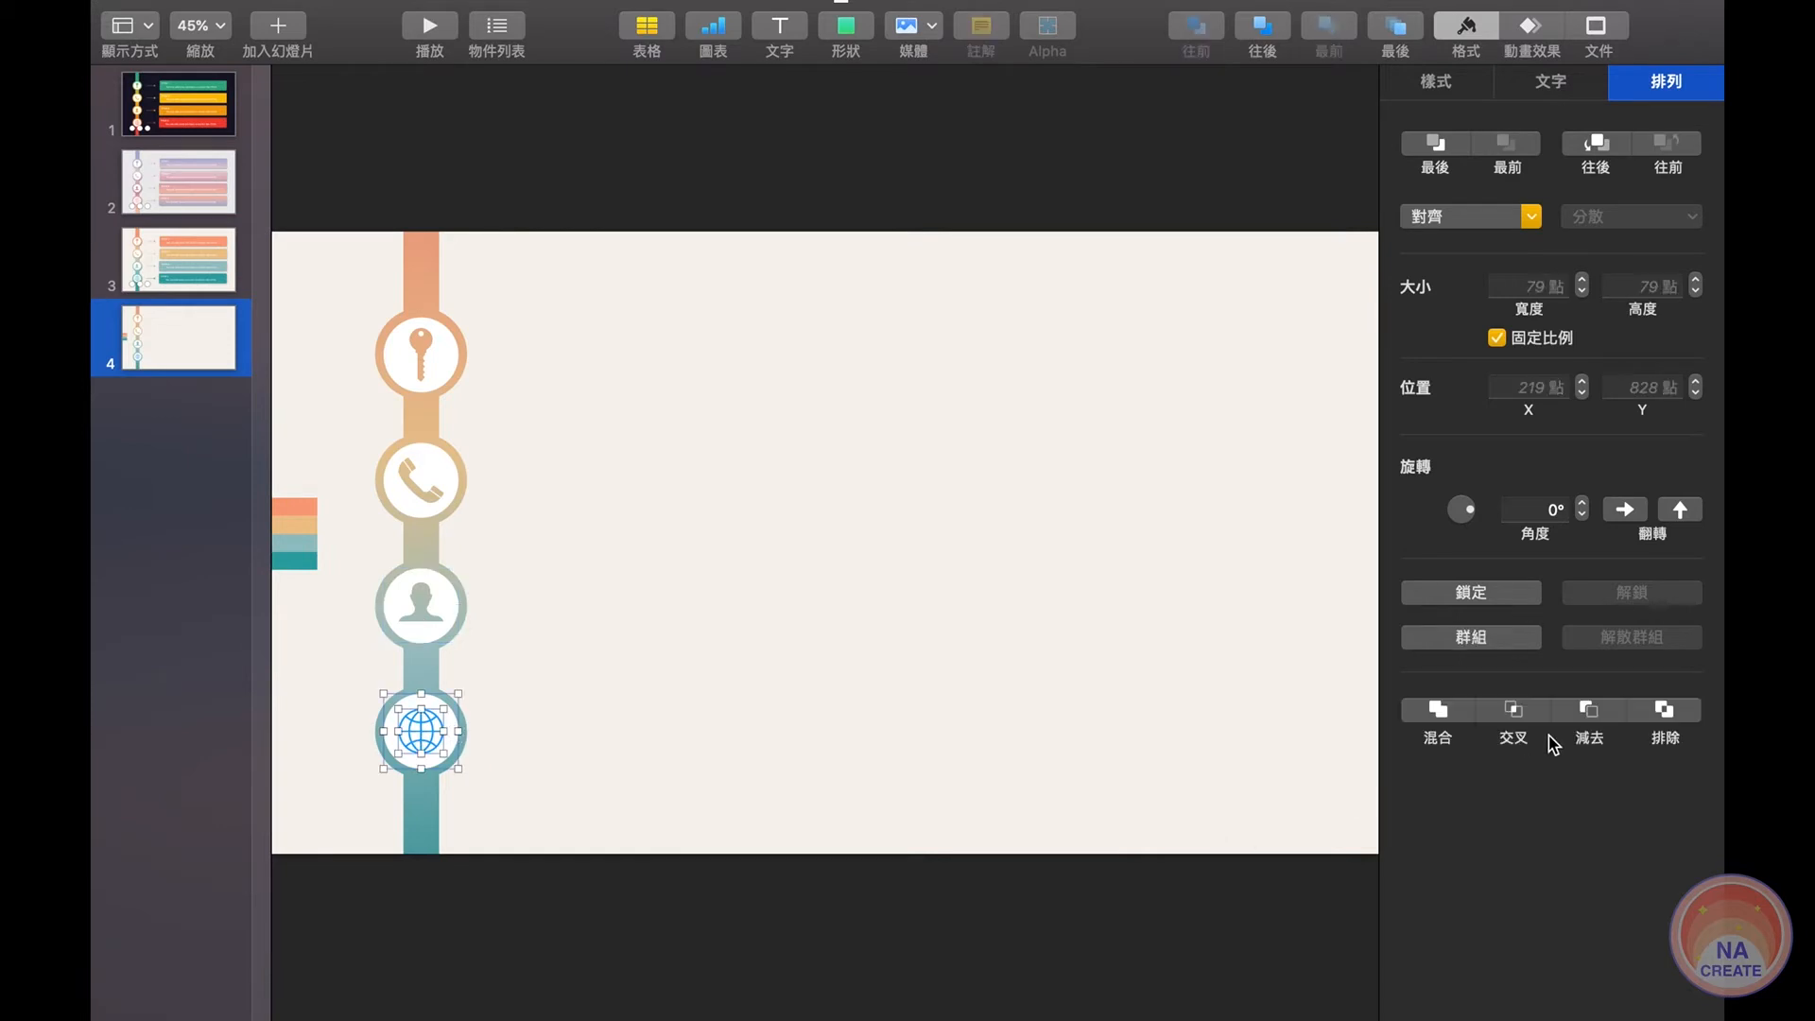
pyautogui.click(1589, 711)
pyautogui.click(1021, 681)
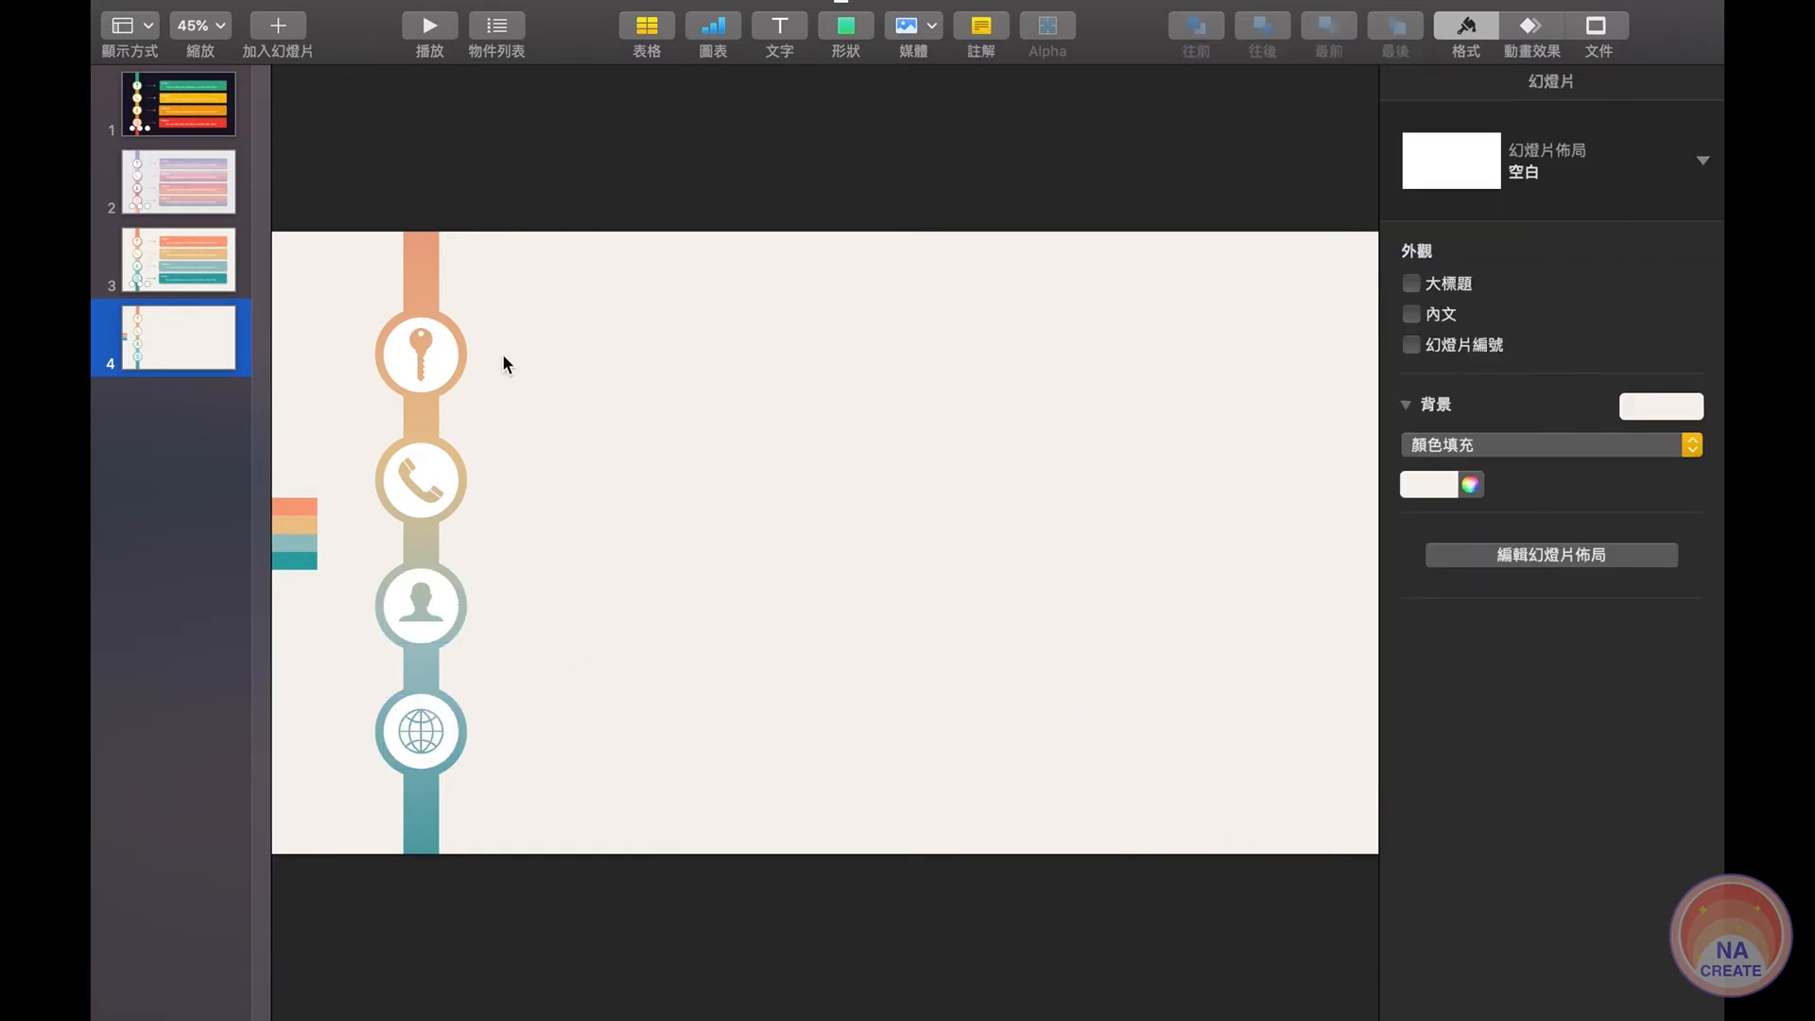
# Insert a square beside the key bead and reshape it into a thin horizontal line about 204 pt wide and 8 pt high.
pyautogui.click(834, 38)
pyautogui.click(622, 125)
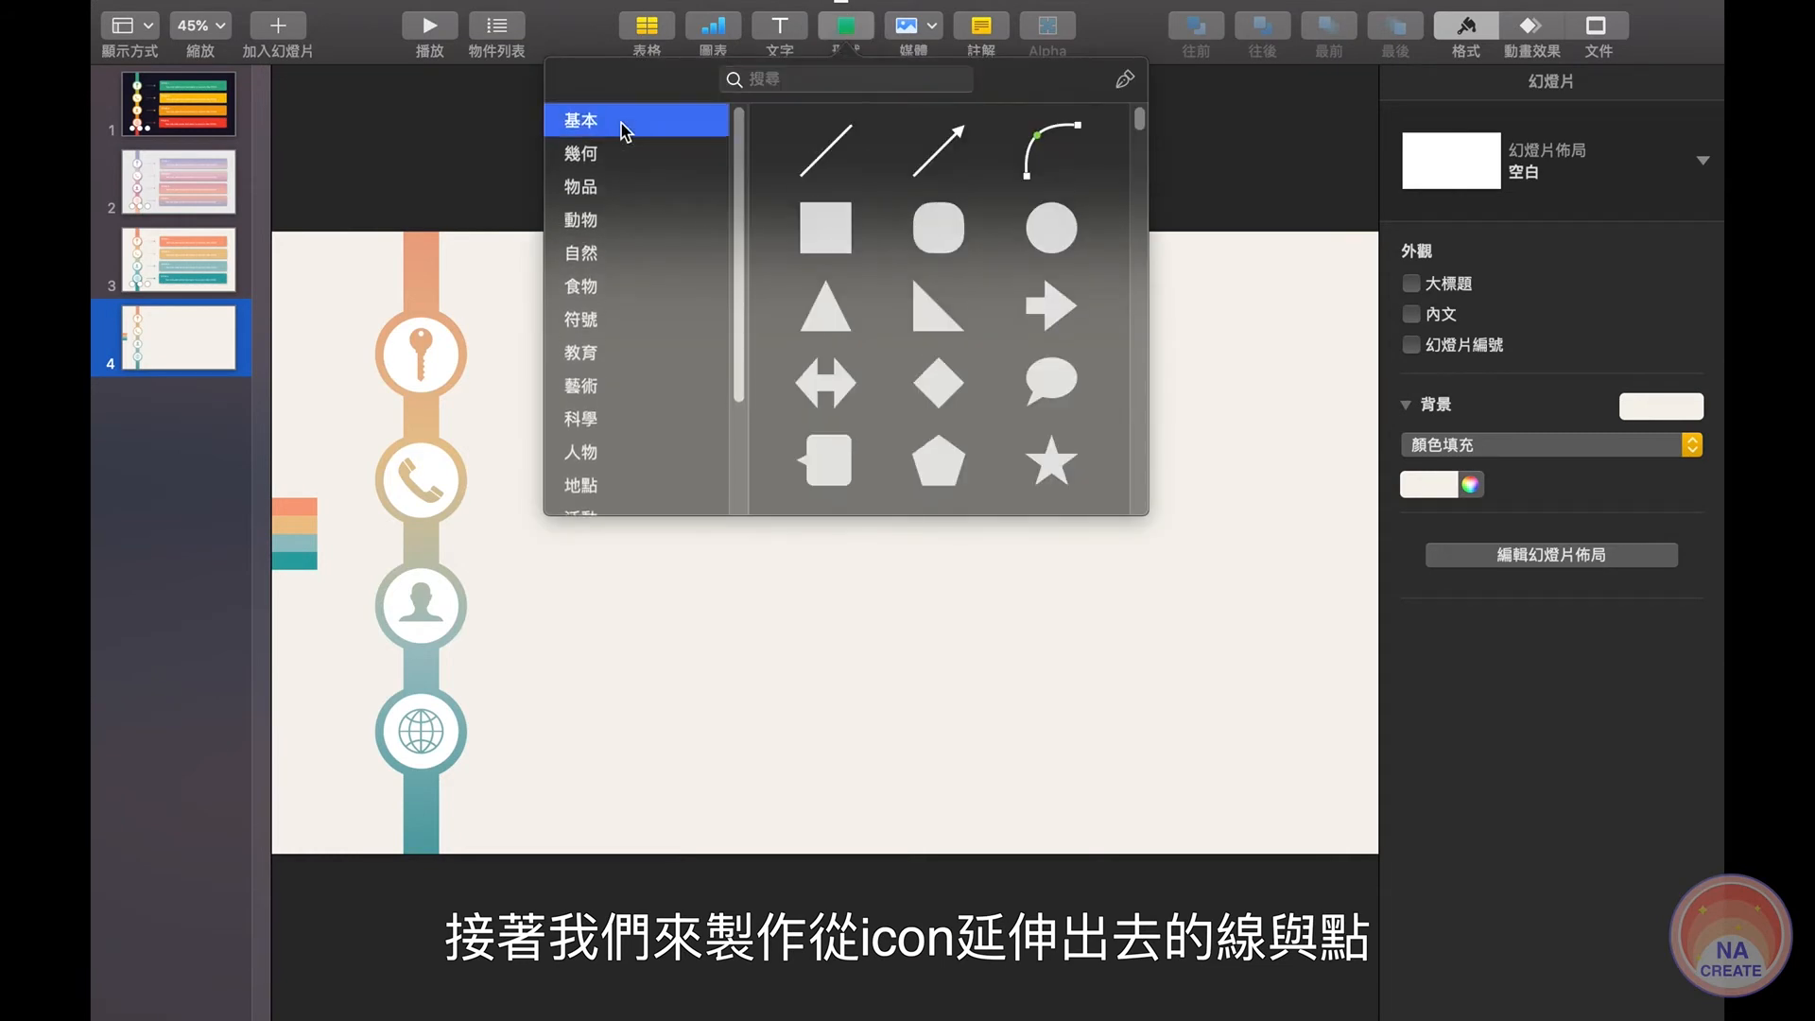
pyautogui.click(854, 234)
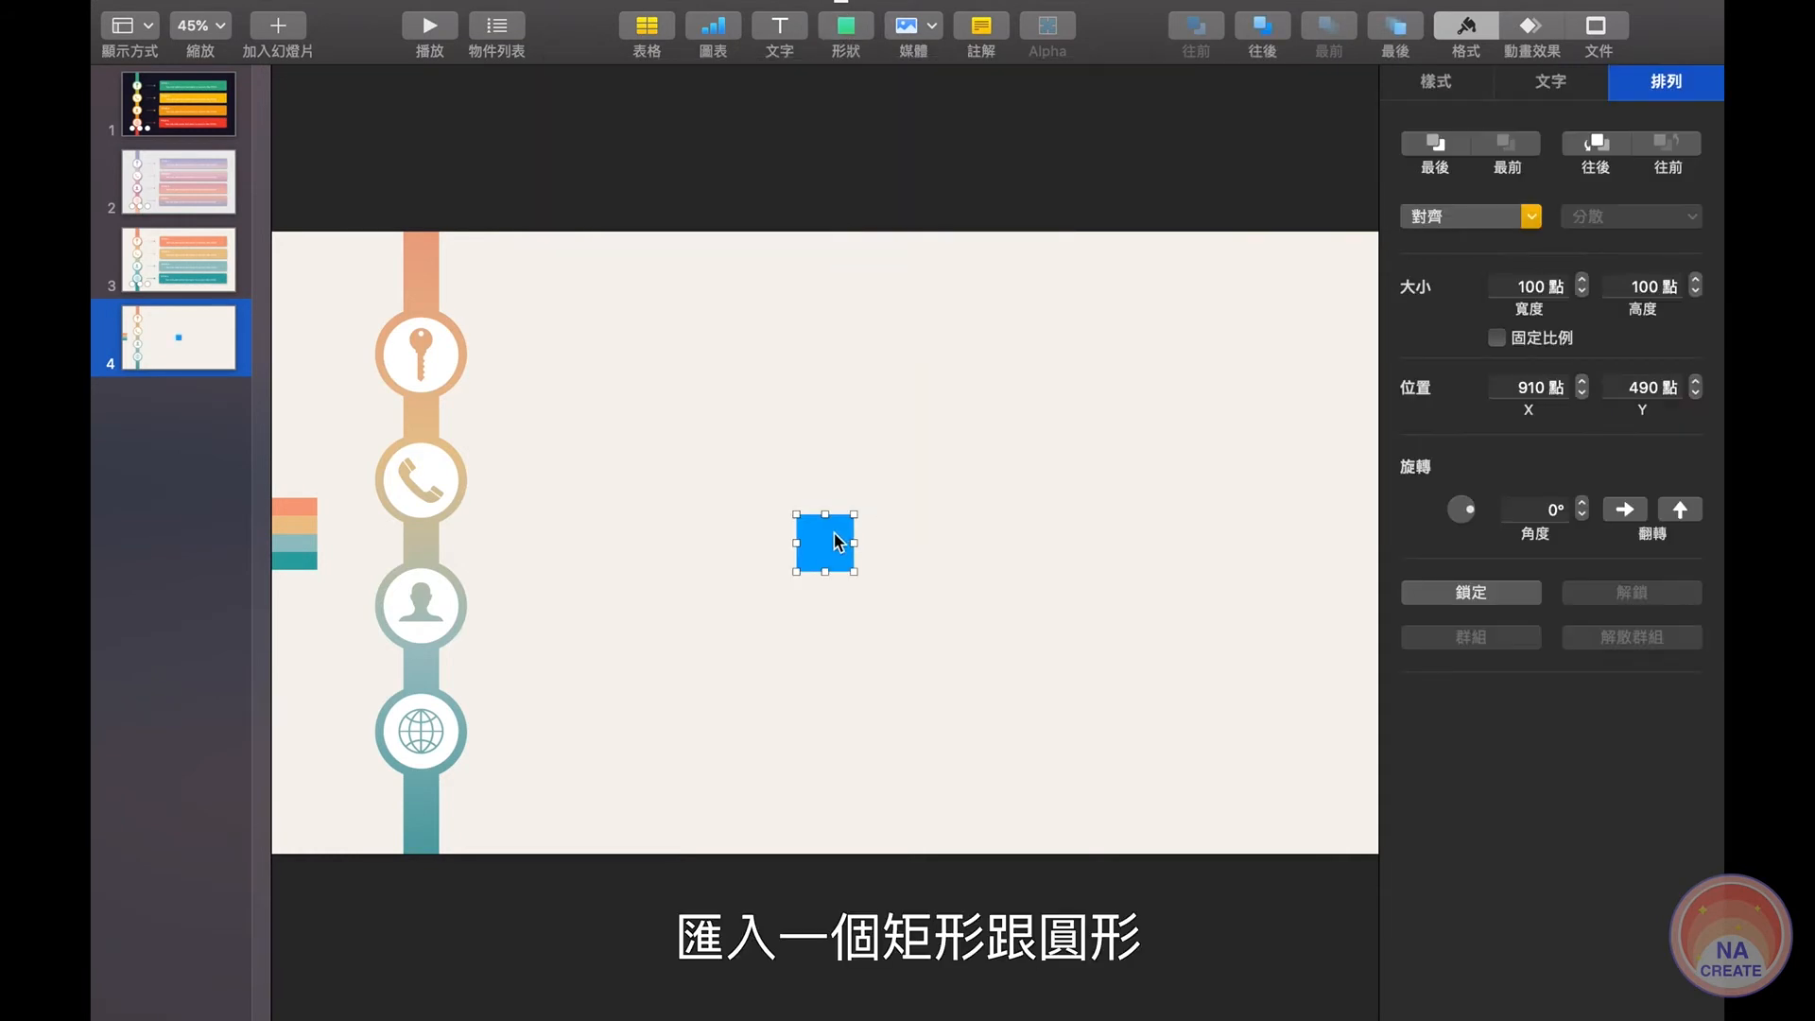
pyautogui.moveTo(831, 535); pyautogui.dragTo(543, 359)
pyautogui.scroll(5, 555, 357)
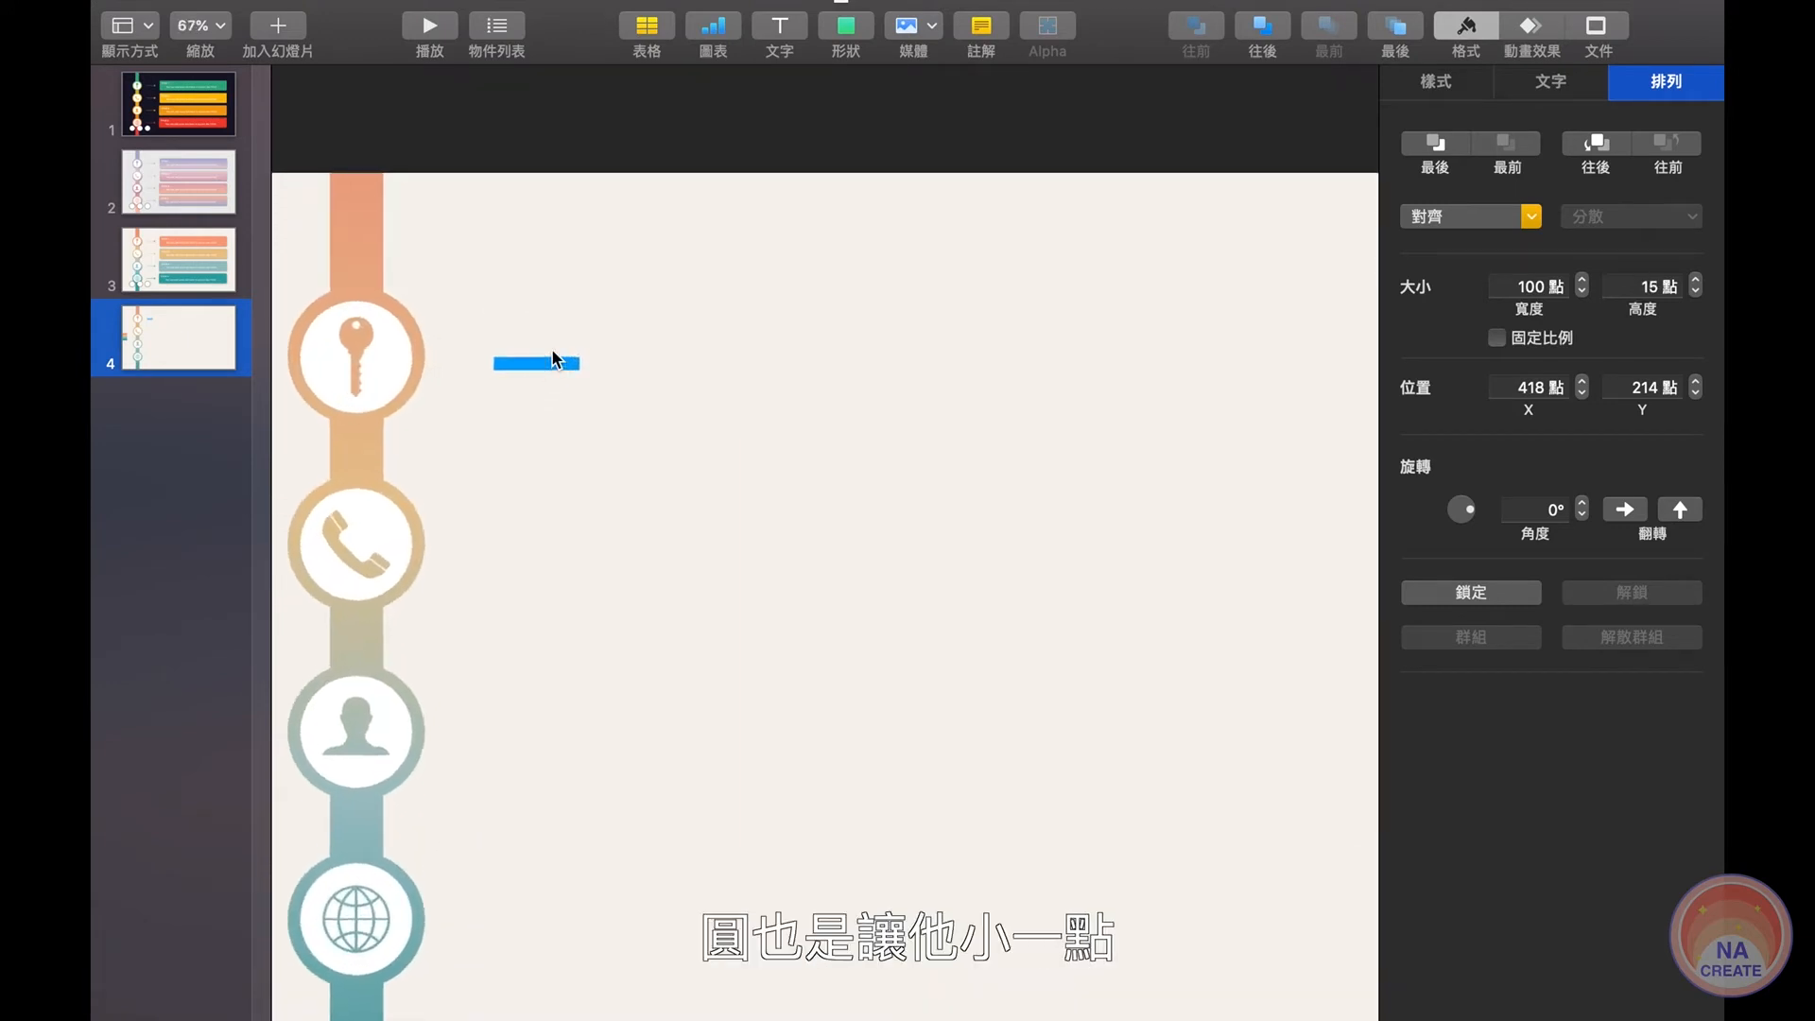
pyautogui.moveTo(574, 271)
pyautogui.mouseDown()
pyautogui.moveTo(668, 275)
pyautogui.moveTo(578, 270)
pyautogui.mouseUp()
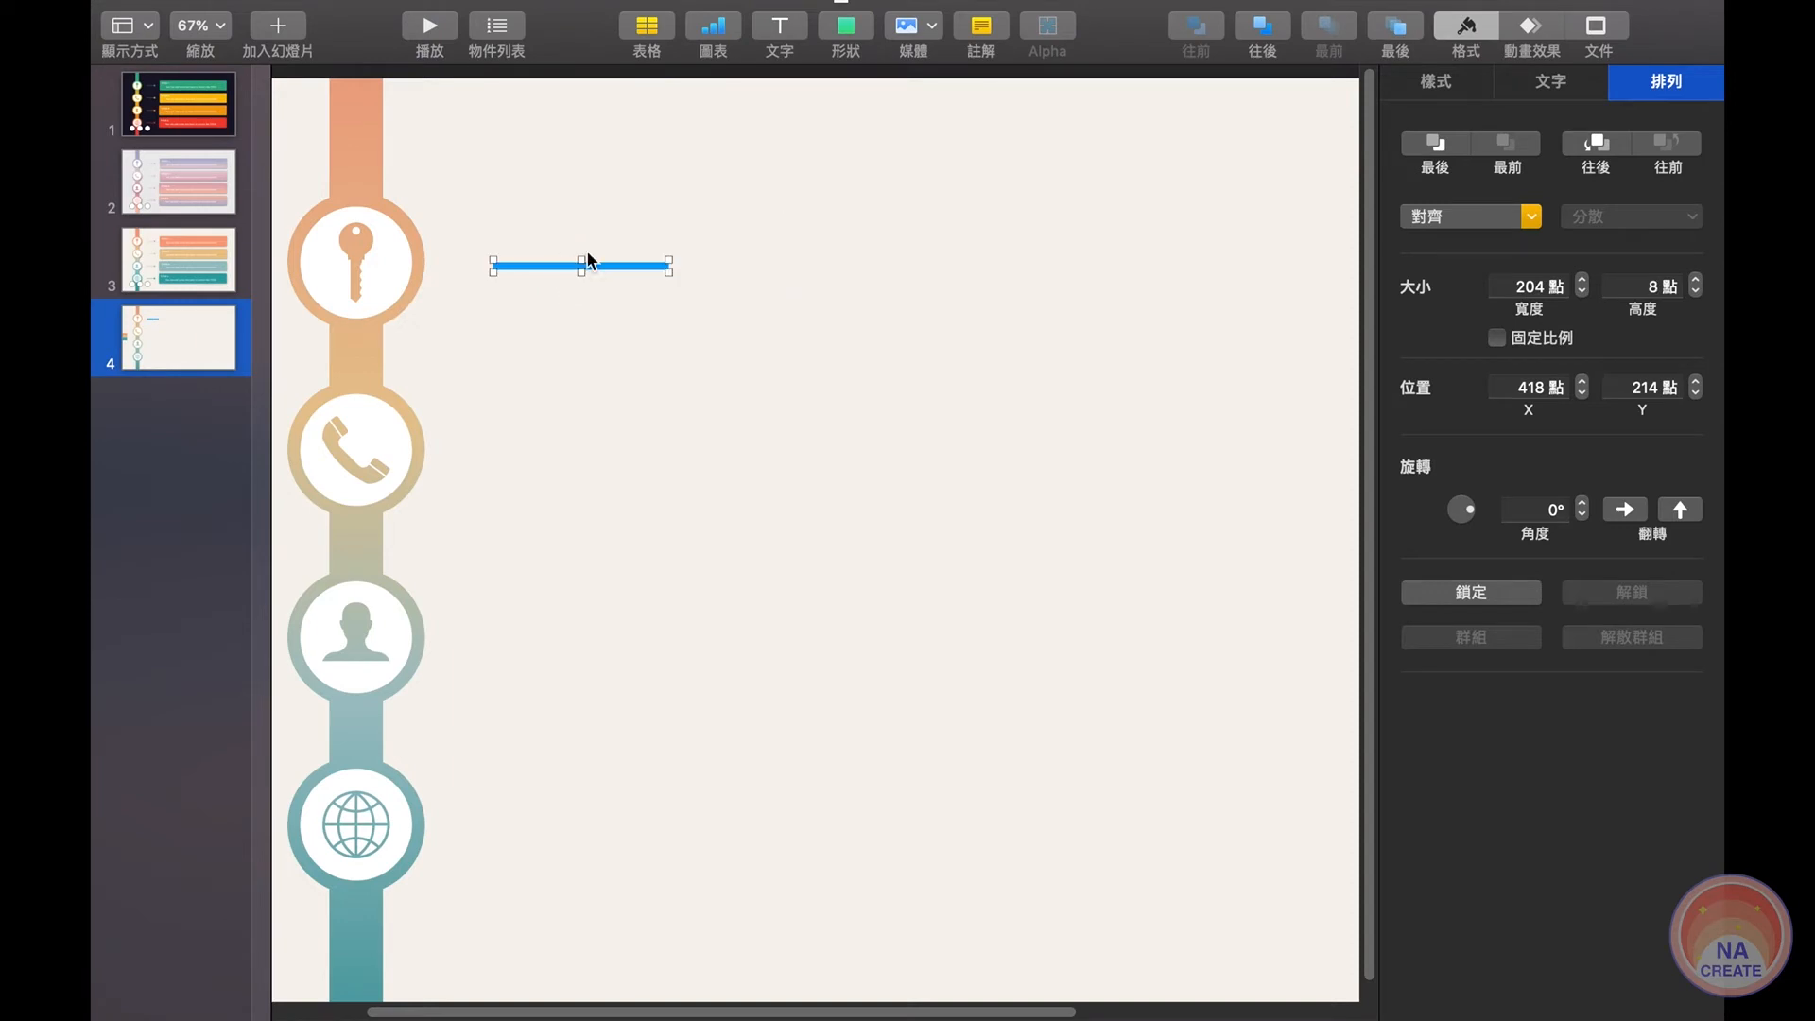
# Add a circle about 34 pt across at the line's outer end and shorten the line to about 181 pt.
pyautogui.click(846, 28)
pyautogui.click(1046, 226)
pyautogui.moveTo(799, 498); pyautogui.dragTo(681, 268)
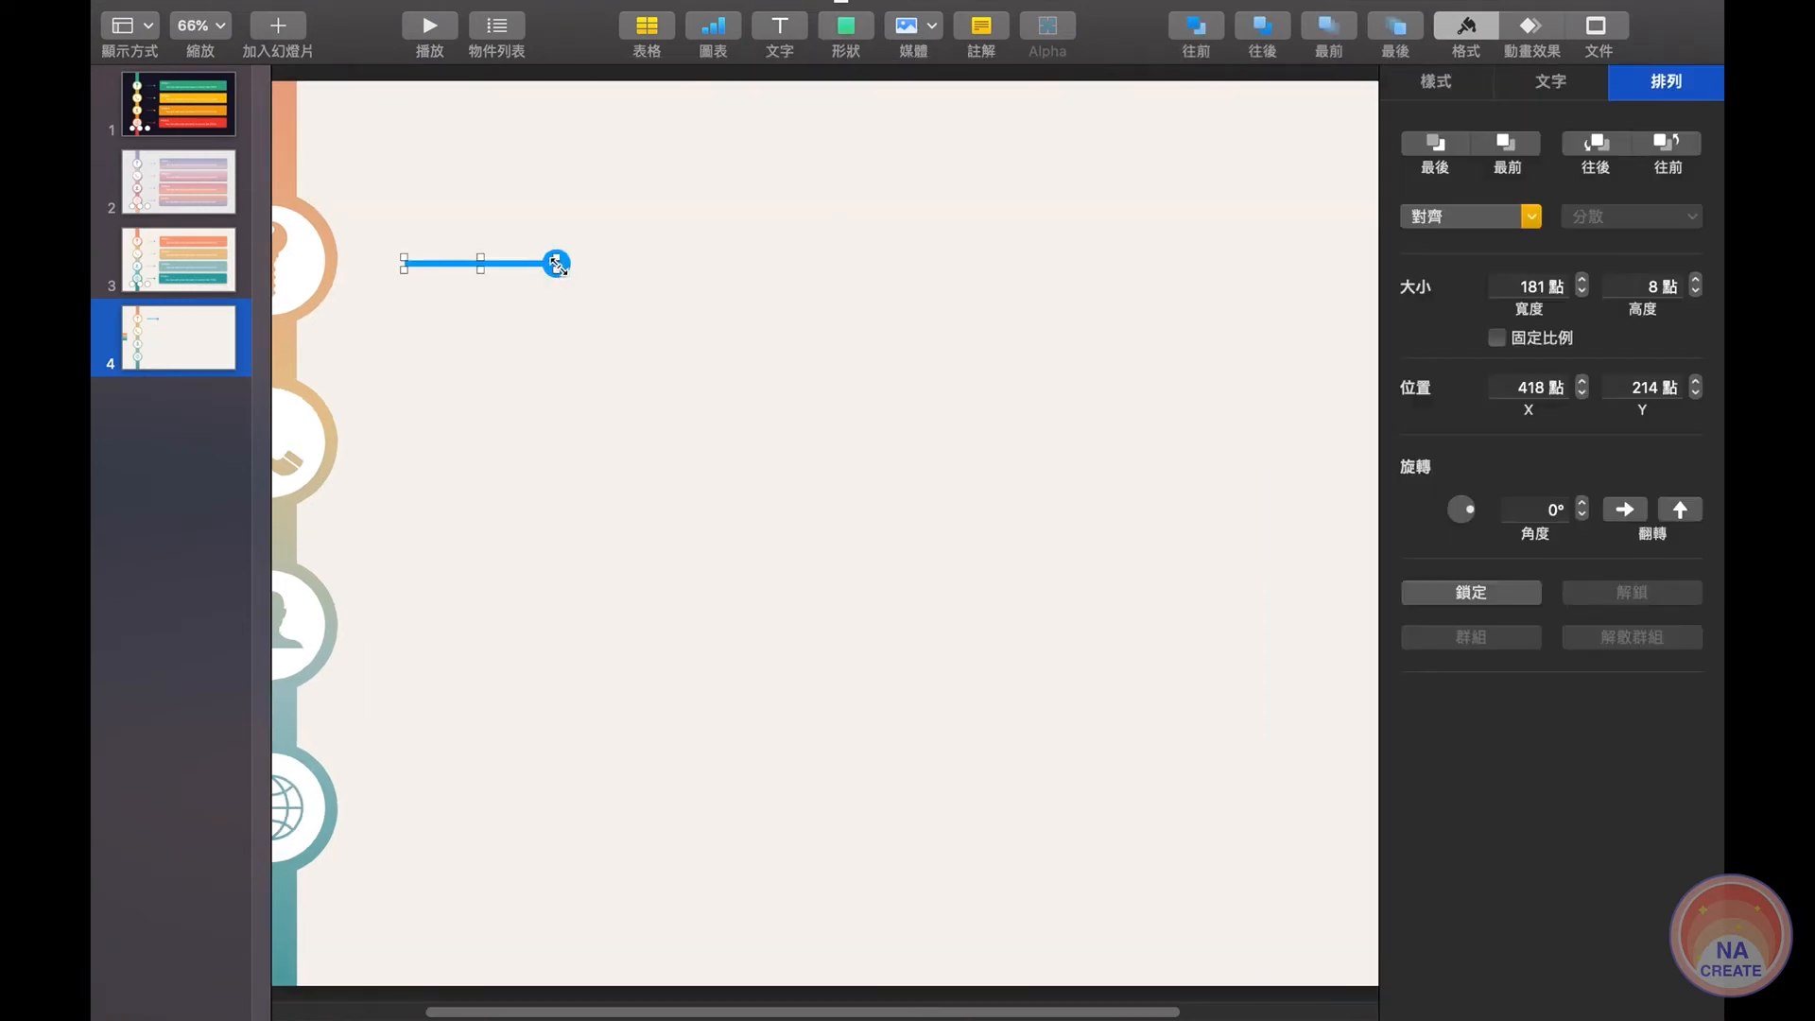
pyautogui.moveTo(554, 269); pyautogui.dragTo(551, 271)
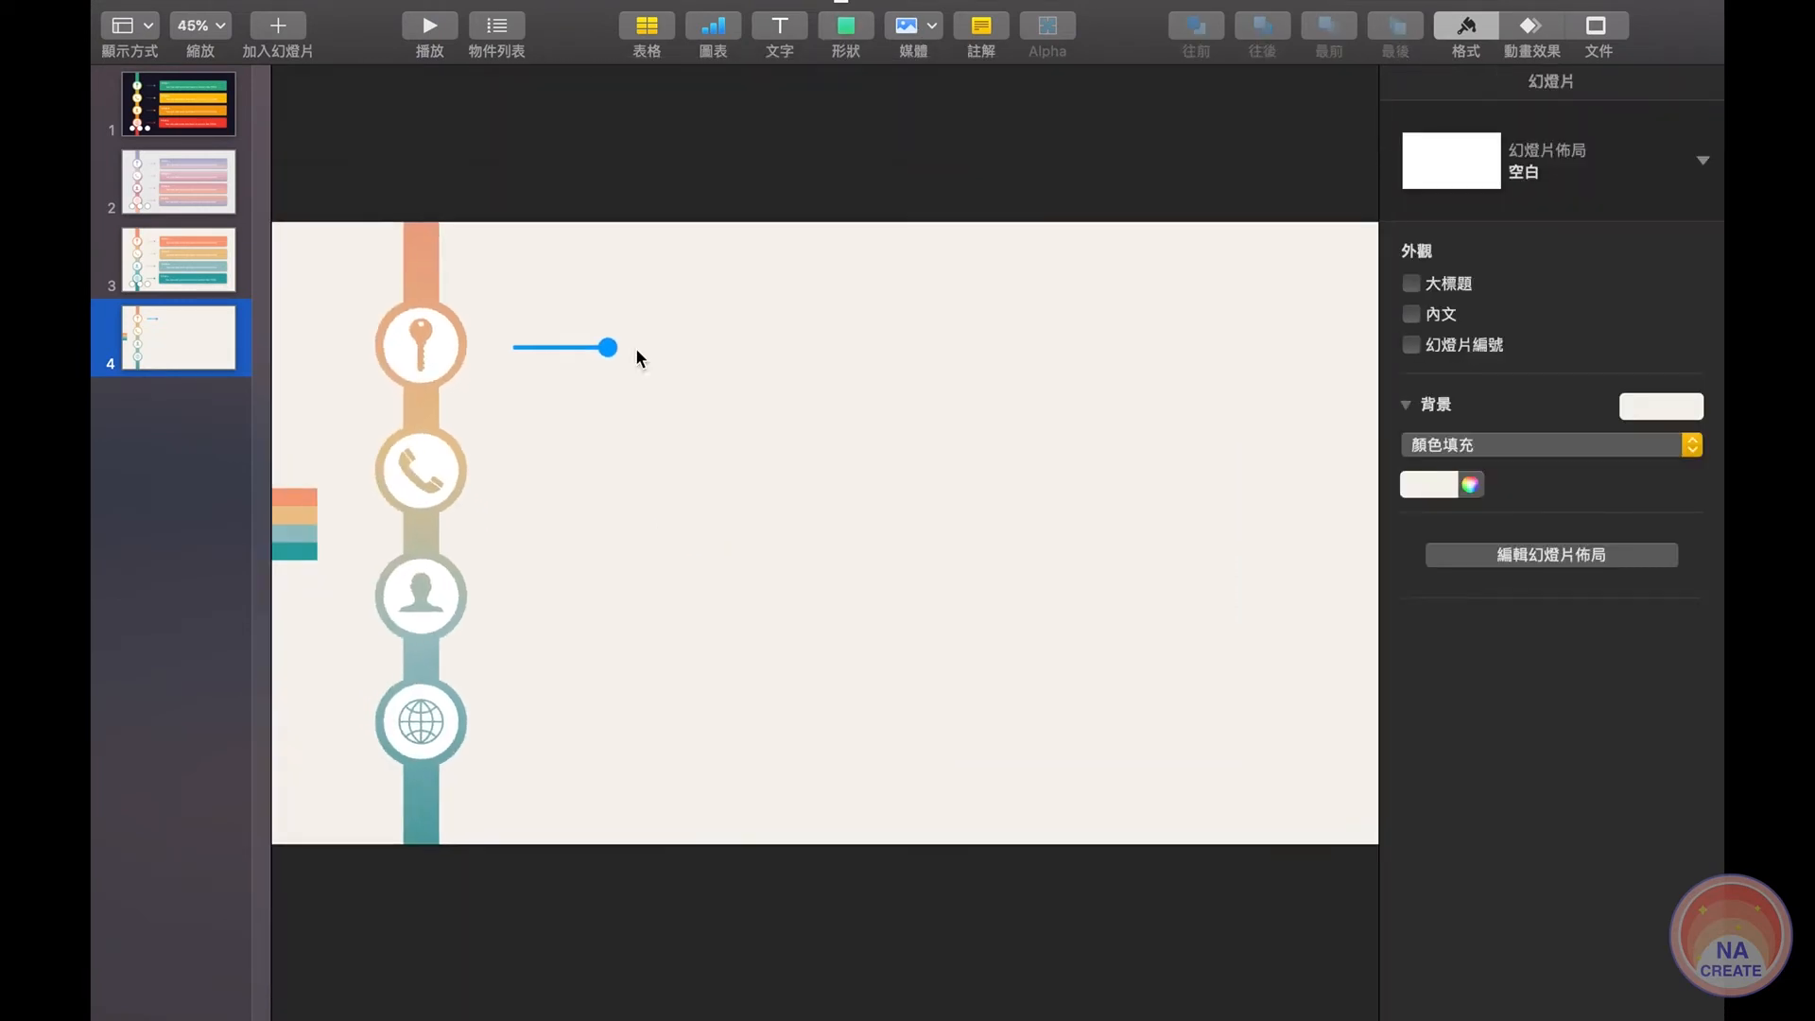
# Unite the thin line and its end circle into a single connector shape.
pyautogui.moveTo(604, 335); pyautogui.dragTo(564, 397)
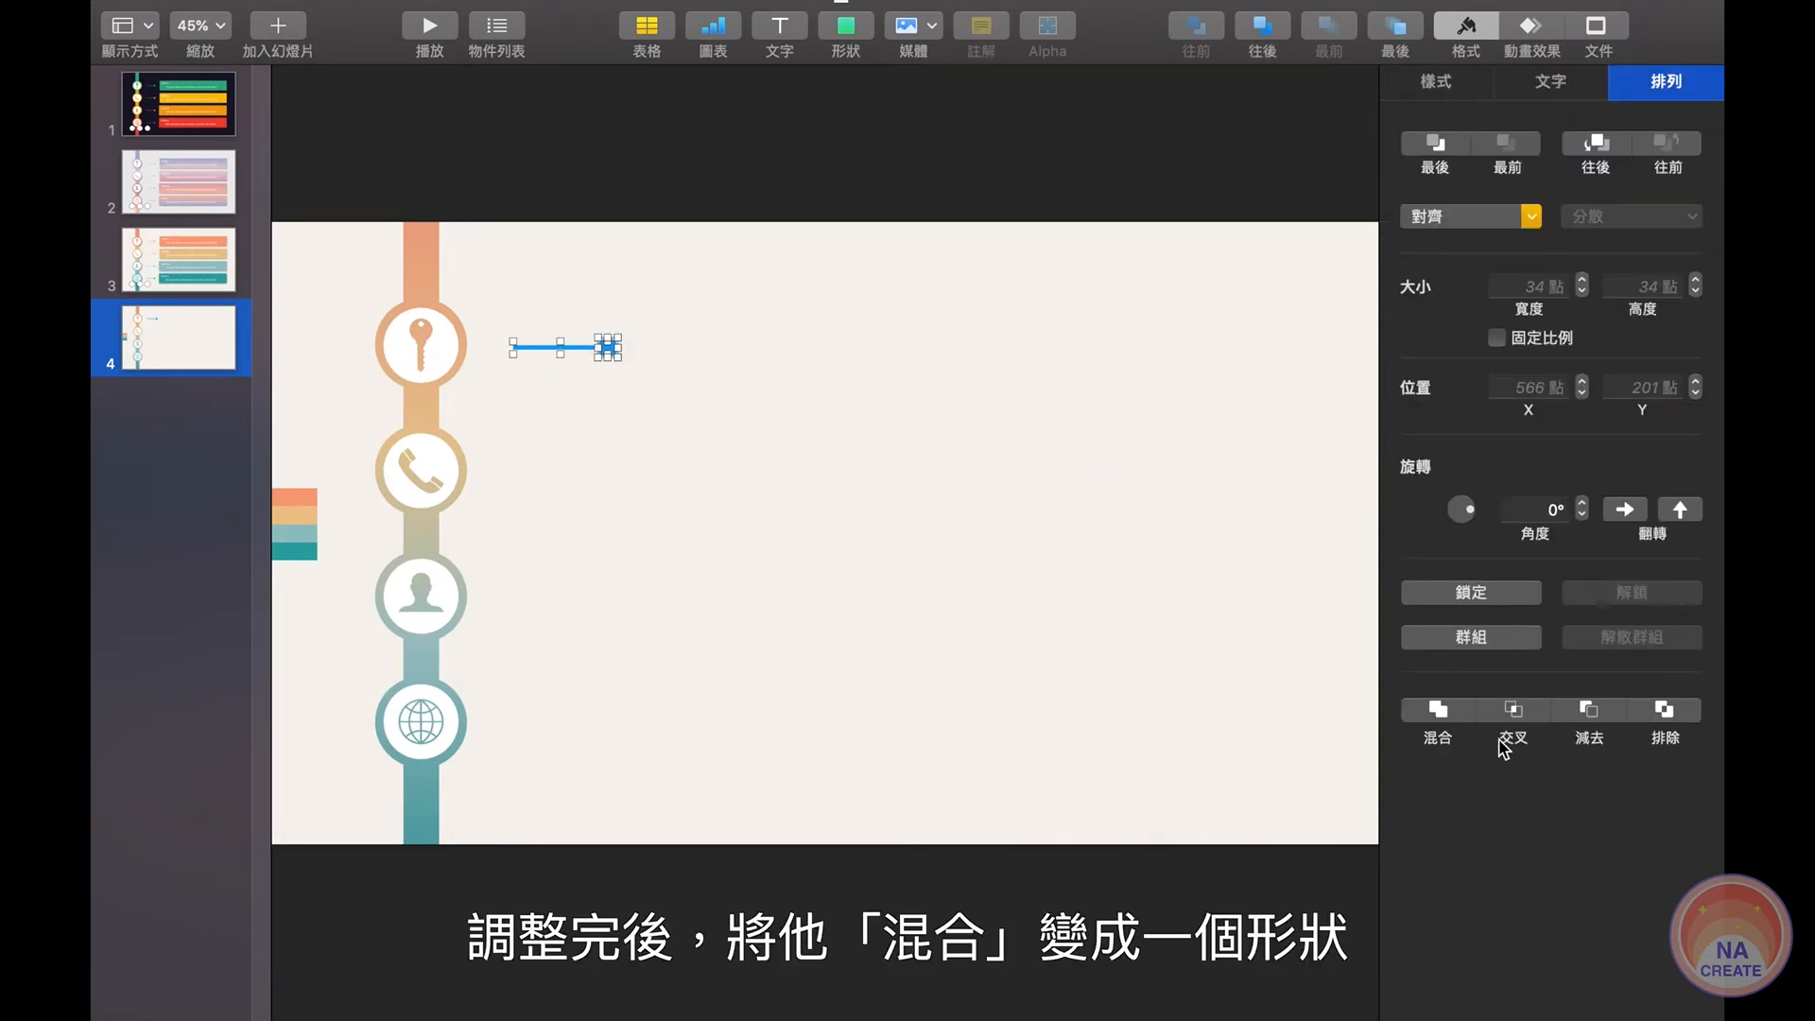
pyautogui.click(1456, 714)
pyautogui.click(830, 454)
pyautogui.click(608, 348)
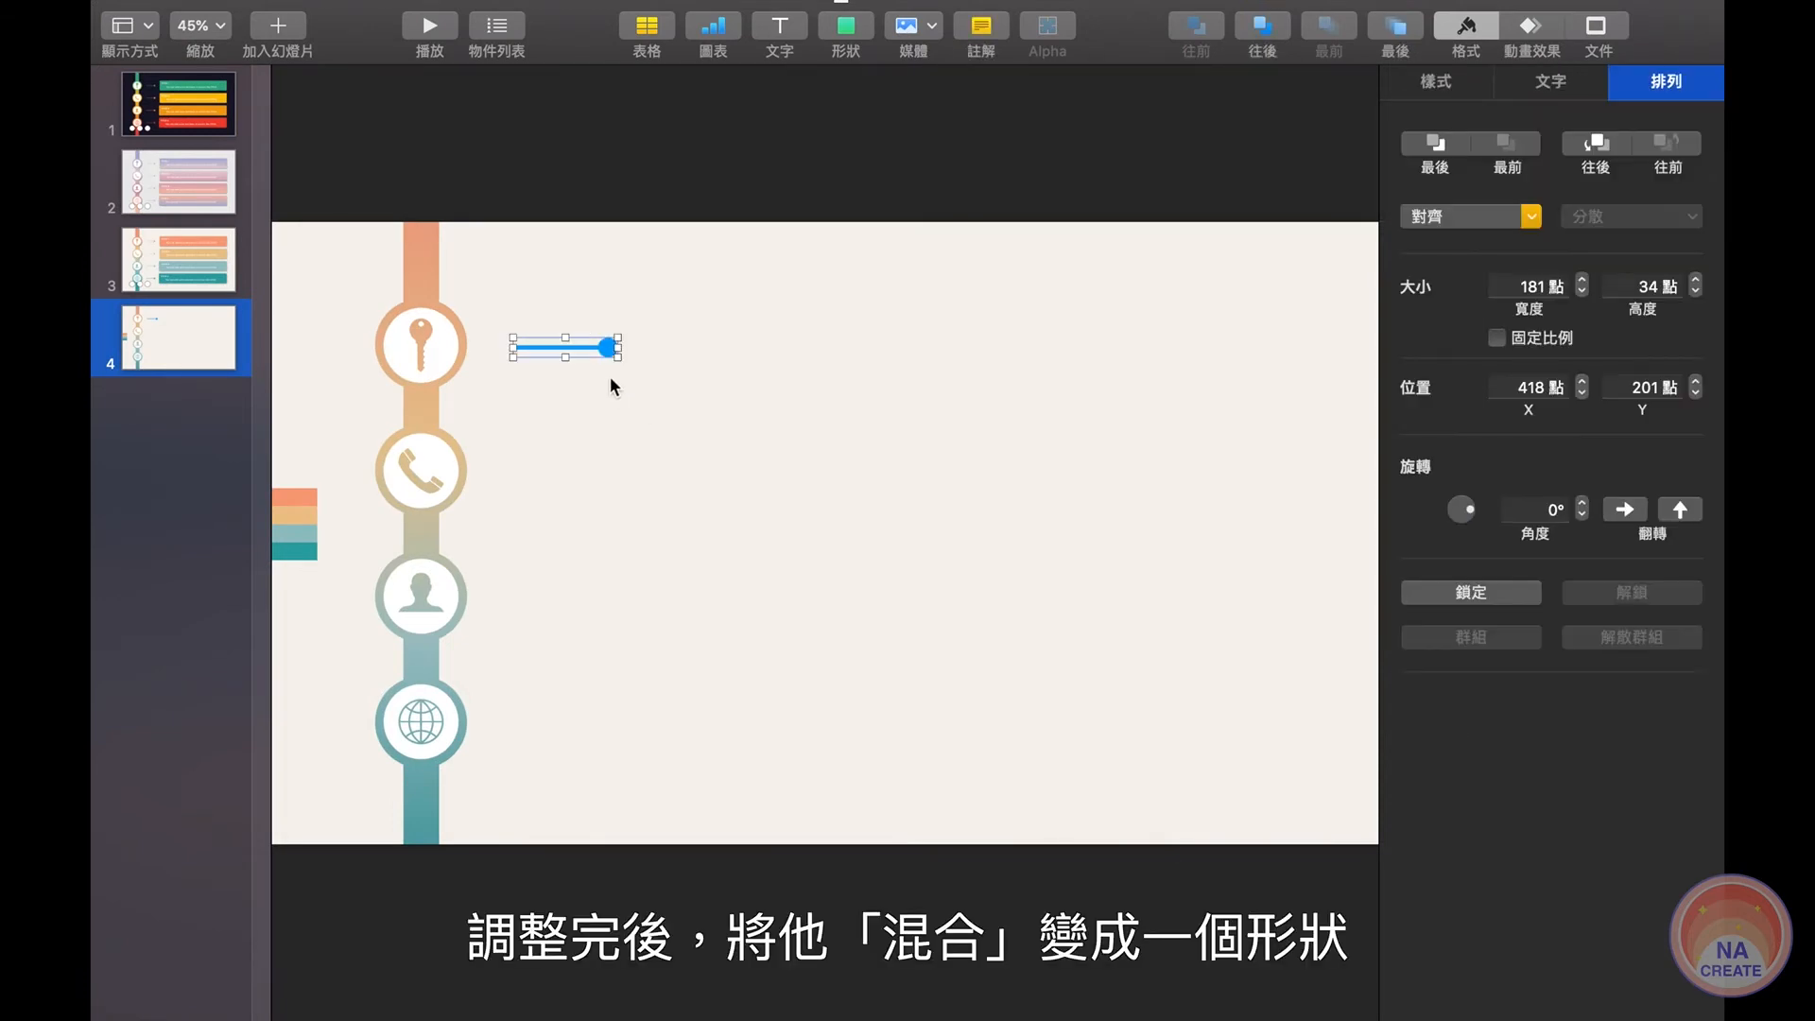
# Duplicate the connector beside the handset, person and globe beads, aligned under the first one.
pyautogui.moveTo(607, 349); pyautogui.dragTo(604, 596)
pyautogui.click(669, 344)
pyautogui.click(601, 342)
pyautogui.moveTo(604, 595); pyautogui.dragTo(605, 728)
pyautogui.click(711, 645)
# Fill the key connector with coral and the handset connector with sand yellow, sampling both colors from the slide's palette strips.
pyautogui.click(608, 344)
pyautogui.click(1436, 81)
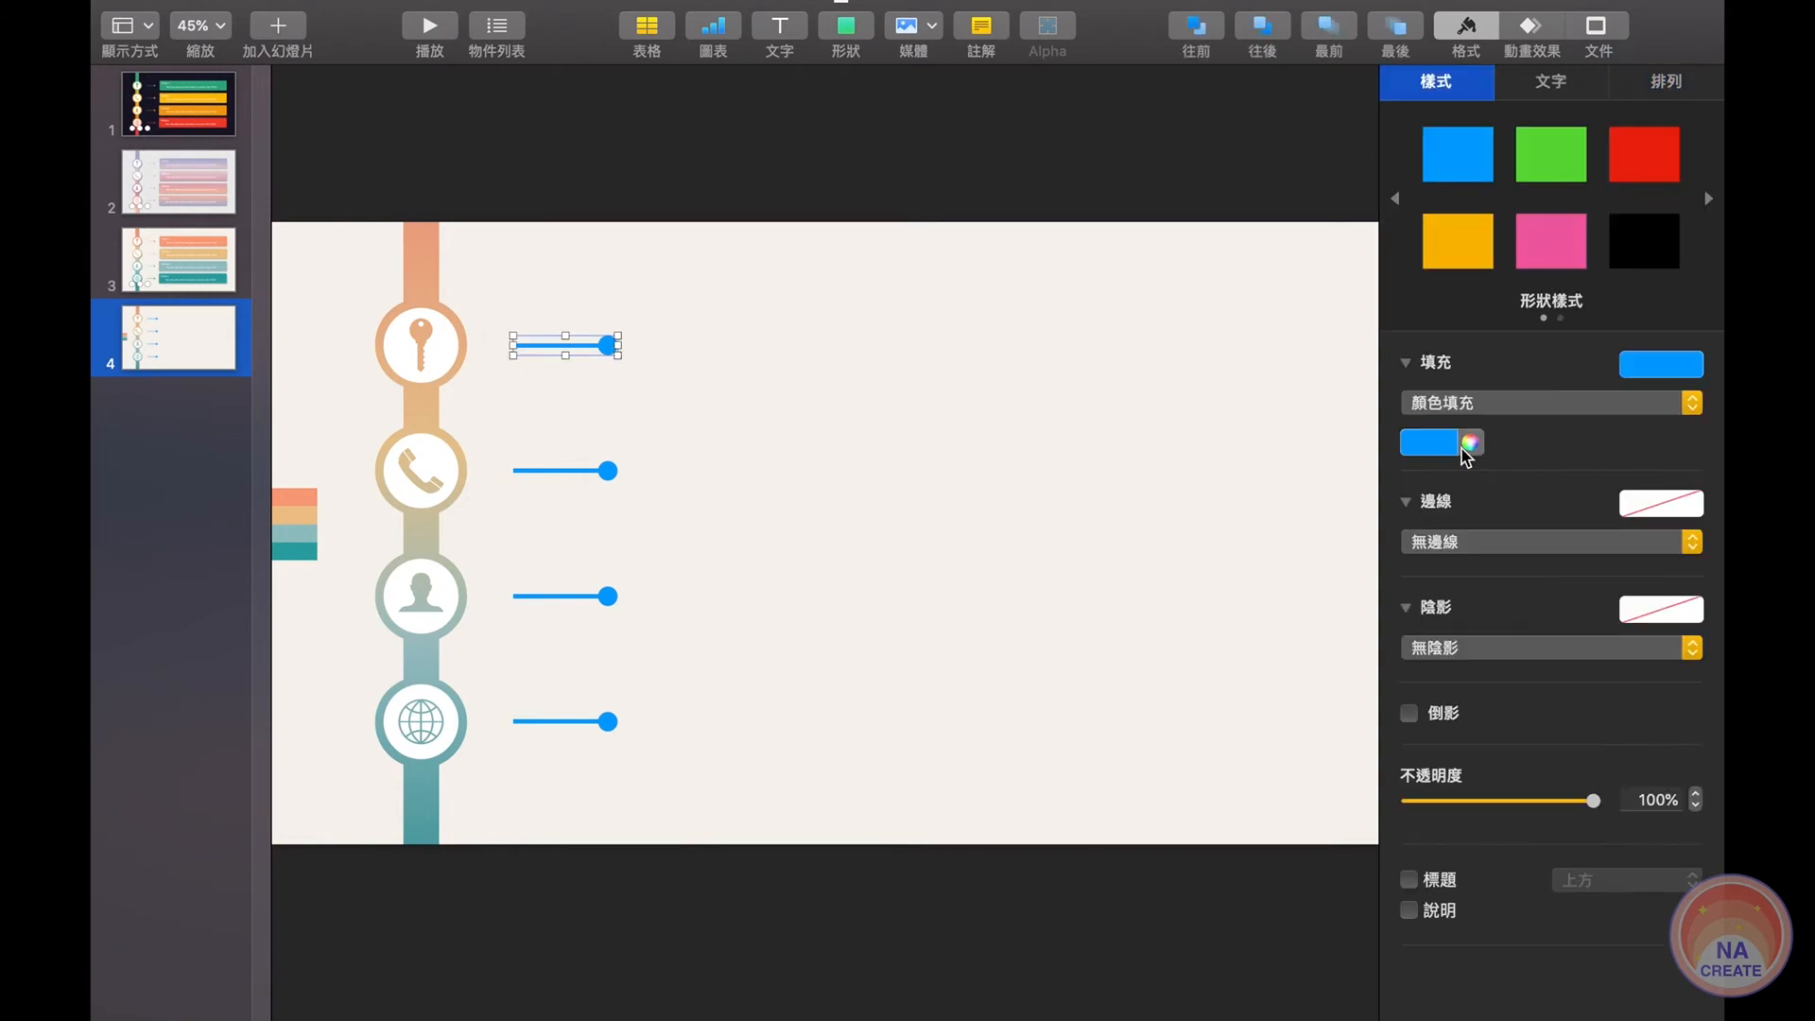
pyautogui.click(1463, 448)
pyautogui.click(792, 892)
pyautogui.click(287, 498)
pyautogui.click(588, 471)
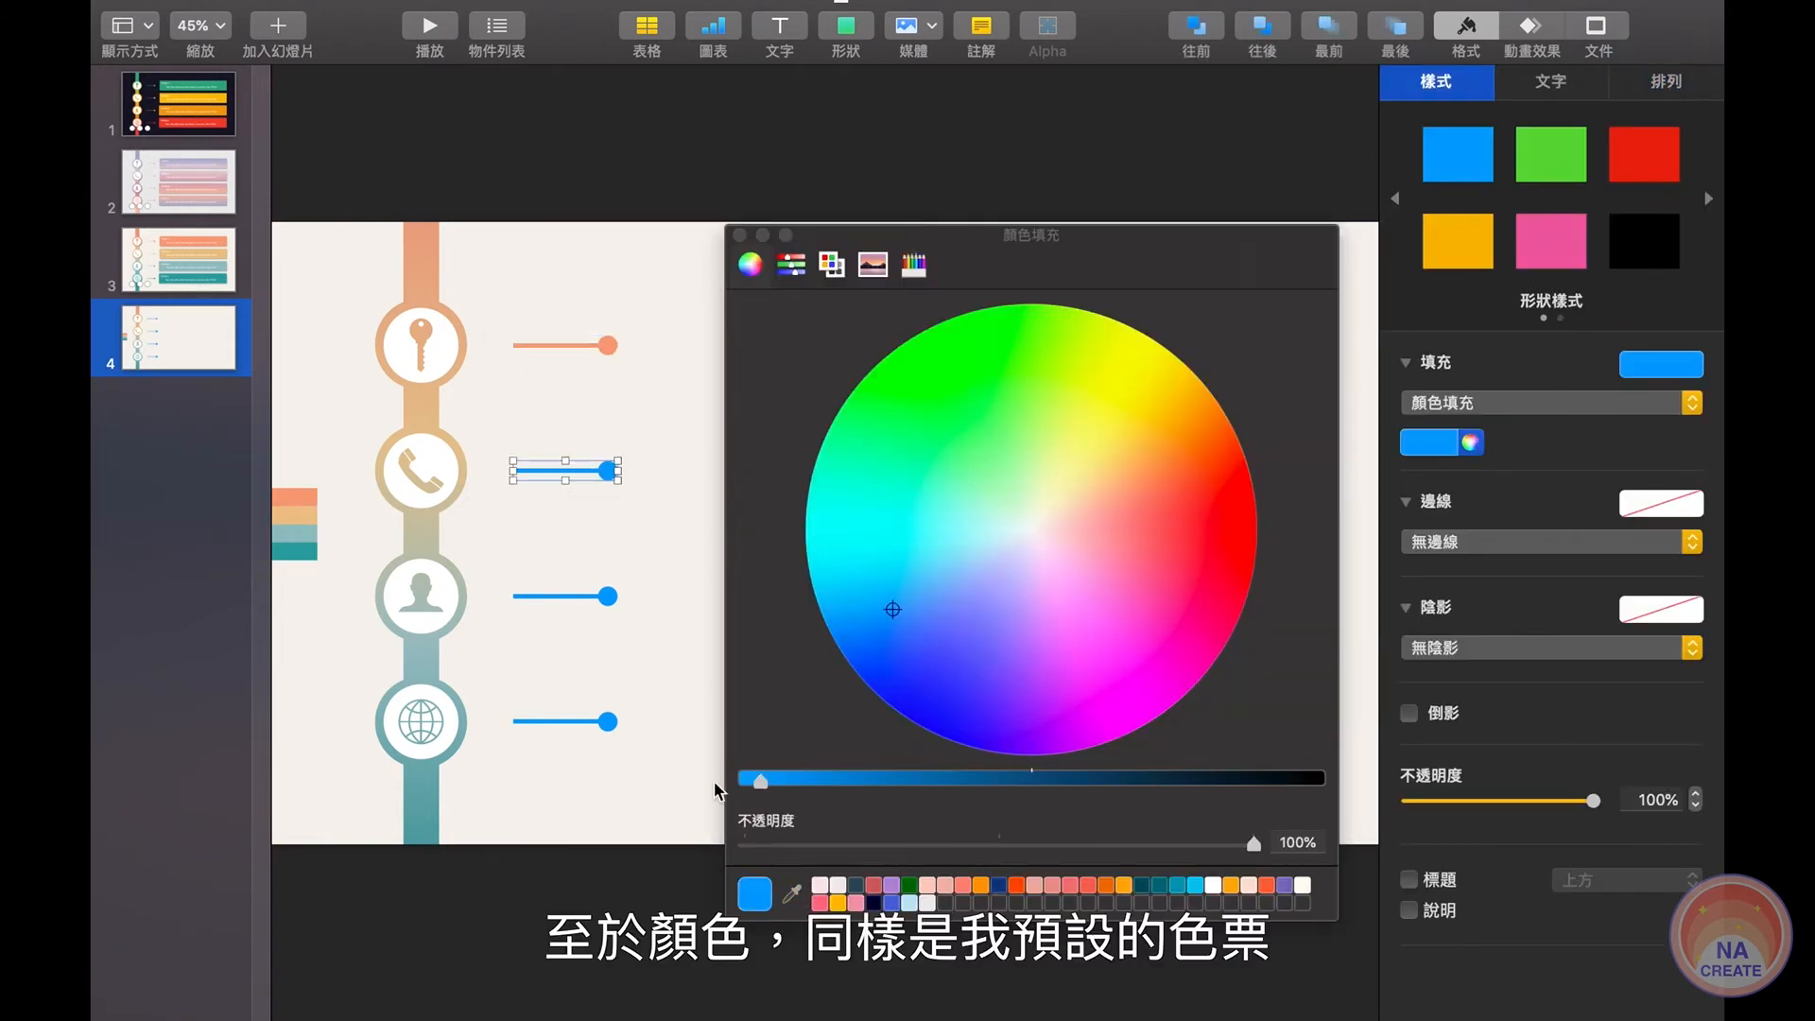
pyautogui.click(792, 891)
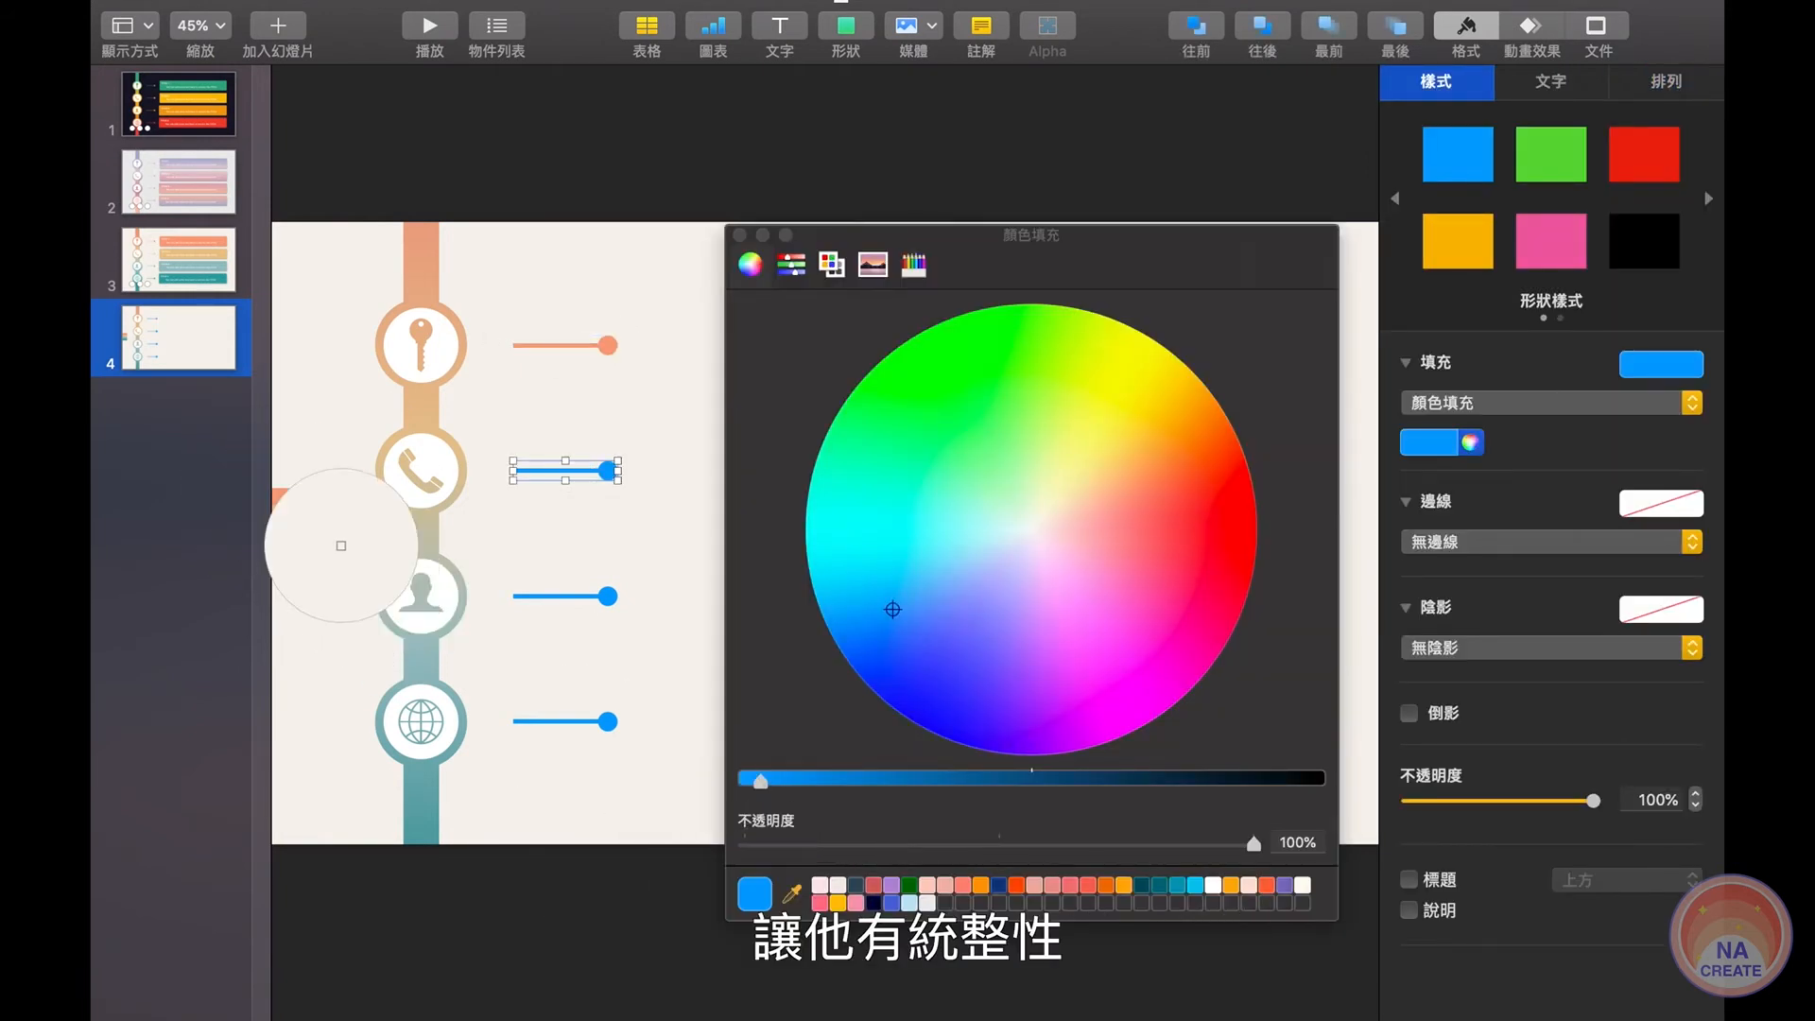
pyautogui.click(313, 523)
# Fill the person connector with light blue-green and the globe connector with dark teal, sampling both colors from the palette strips.
pyautogui.click(595, 596)
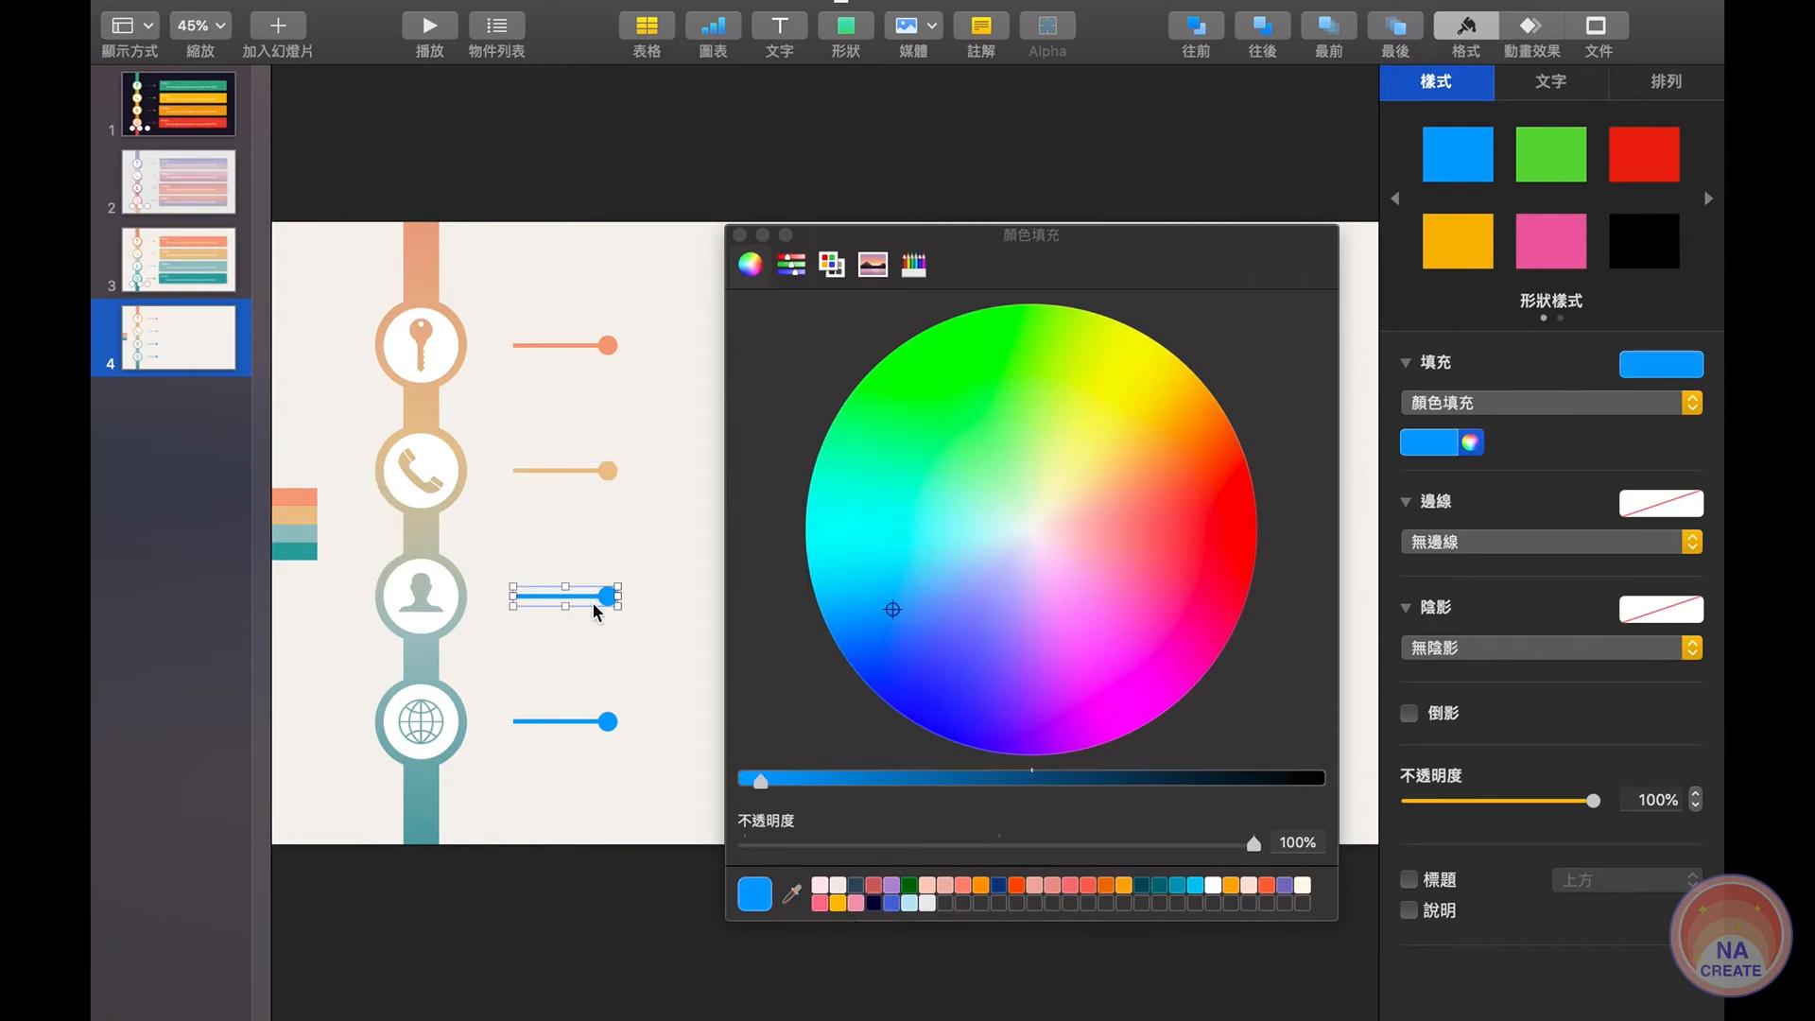
pyautogui.click(795, 893)
pyautogui.click(298, 535)
pyautogui.click(529, 690)
pyautogui.click(565, 724)
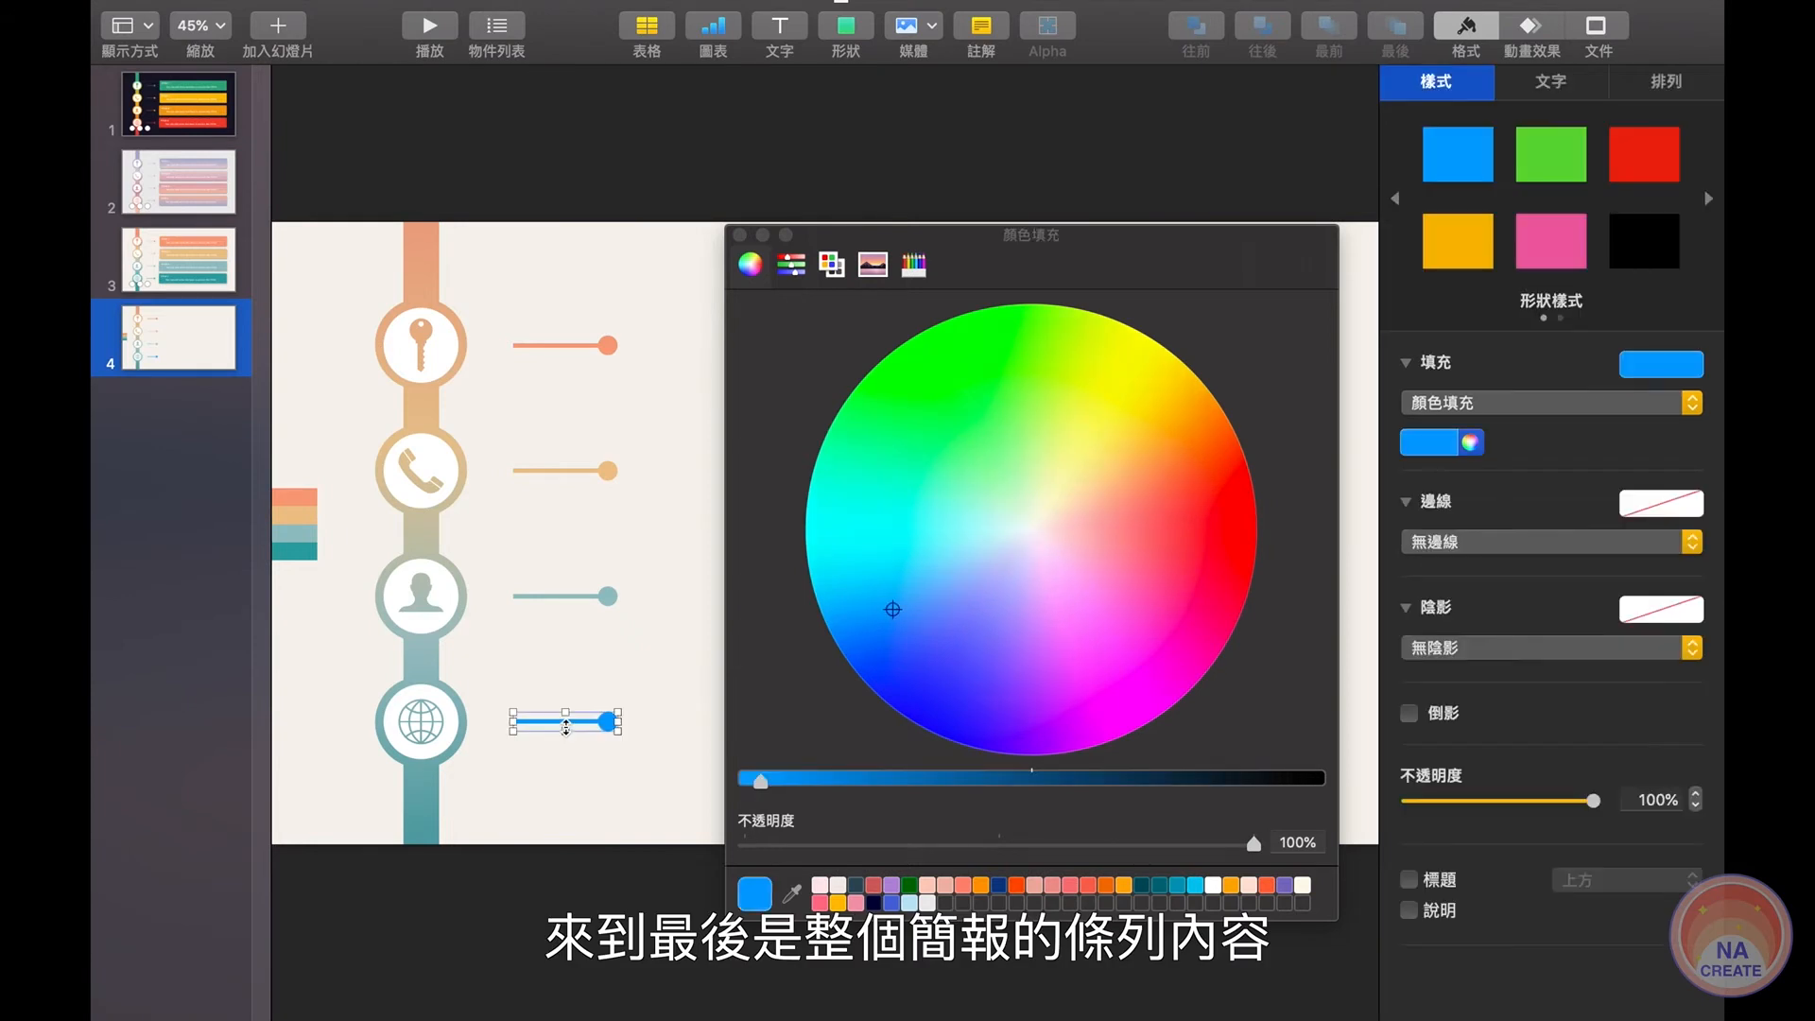
pyautogui.click(792, 894)
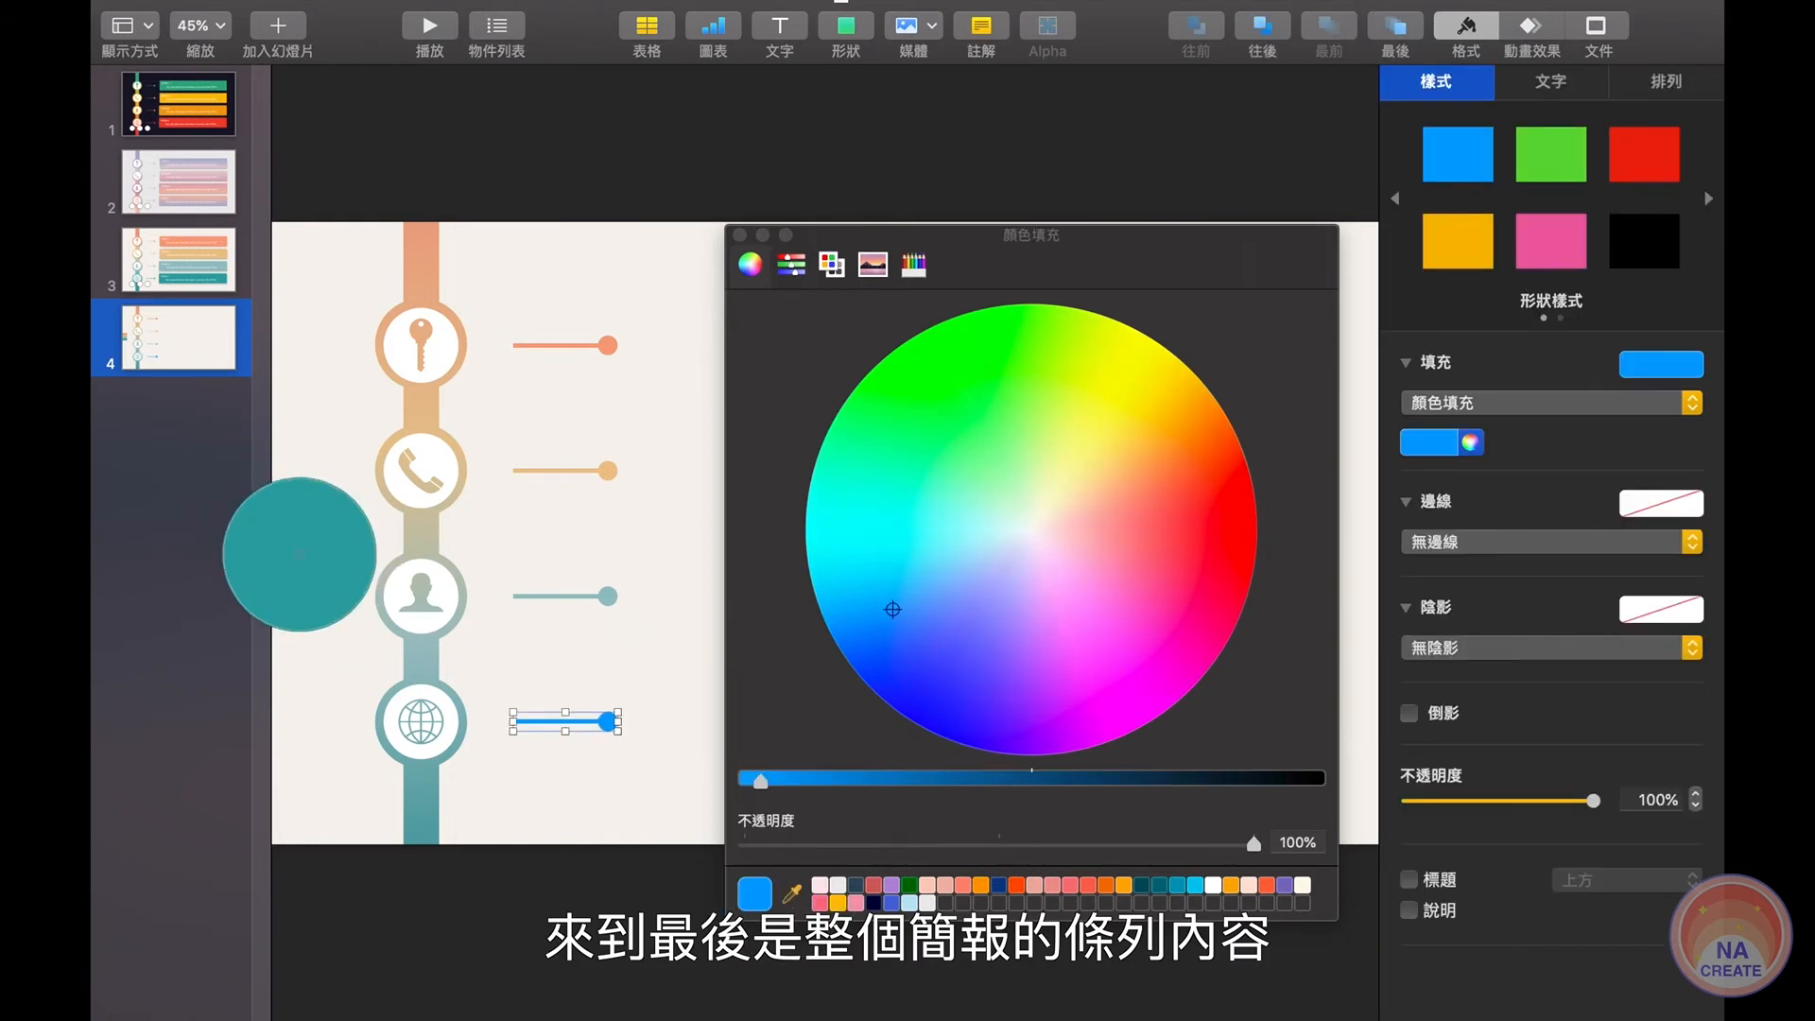
pyautogui.click(296, 551)
pyautogui.click(741, 235)
pyautogui.click(709, 227)
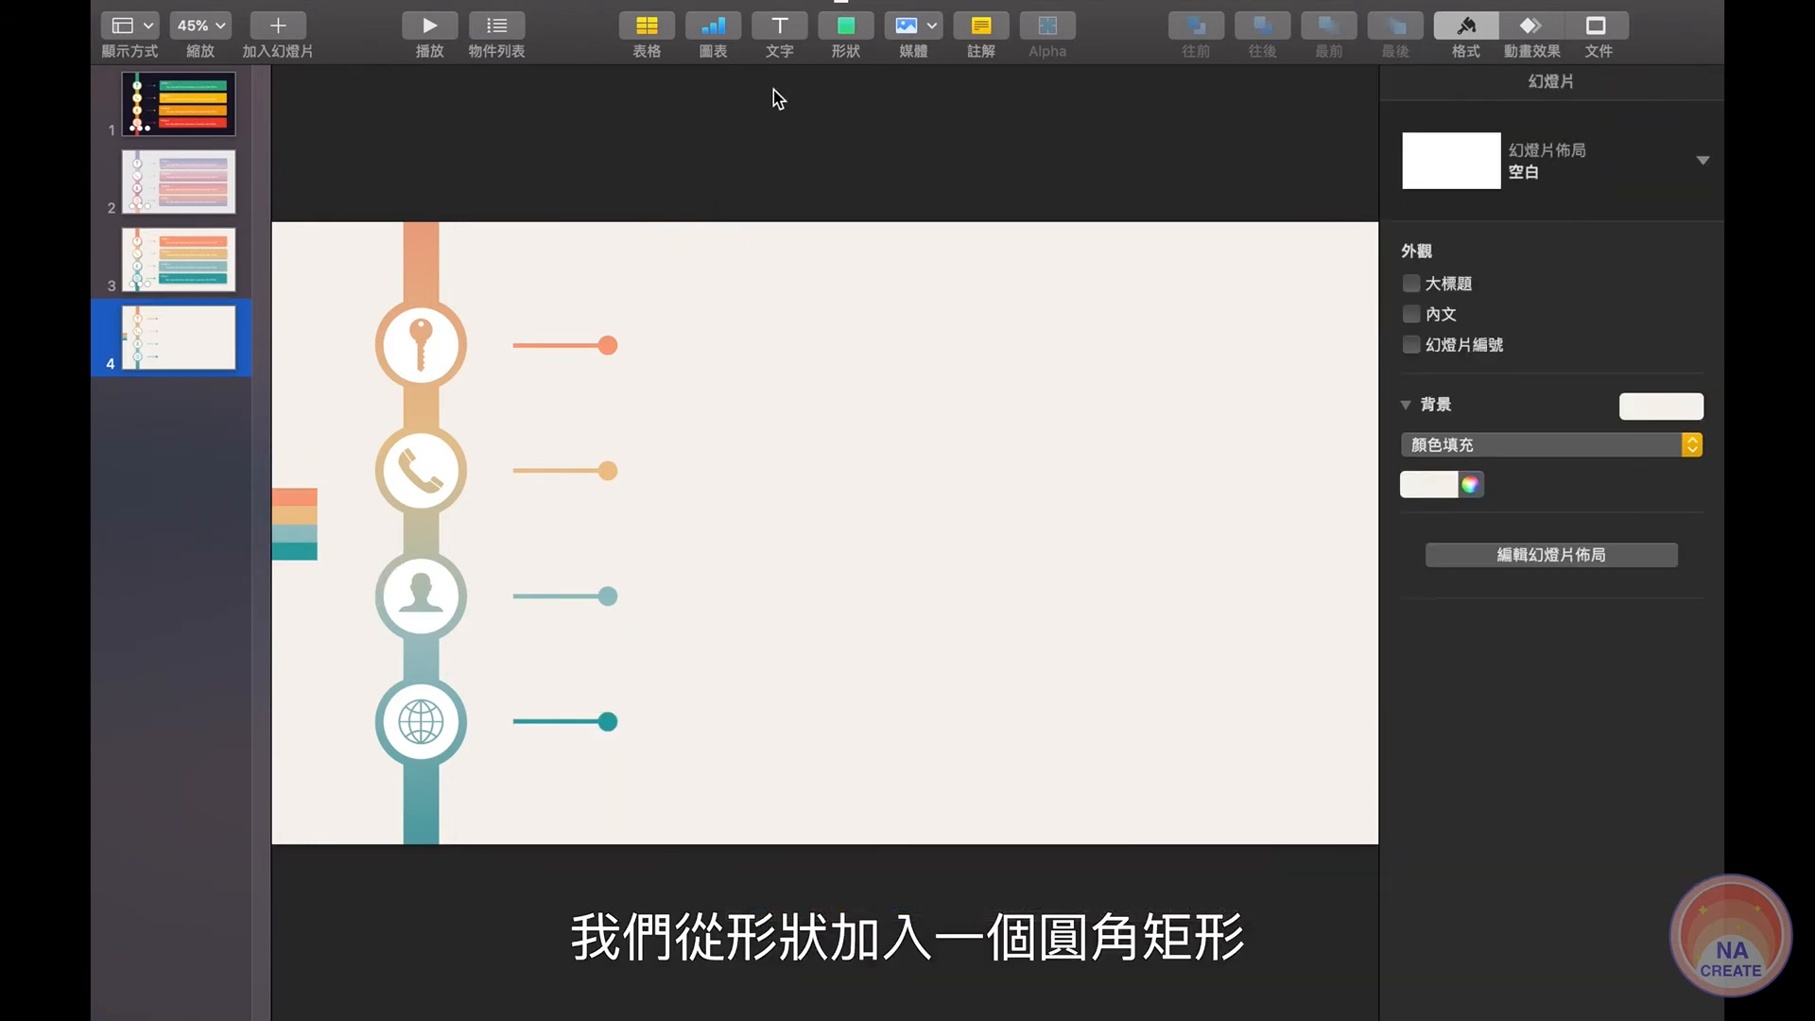
# Insert a rounded rectangle beside the key connector and stretch it into a horizontal bar about 1101 pt wide.
pyautogui.click(842, 42)
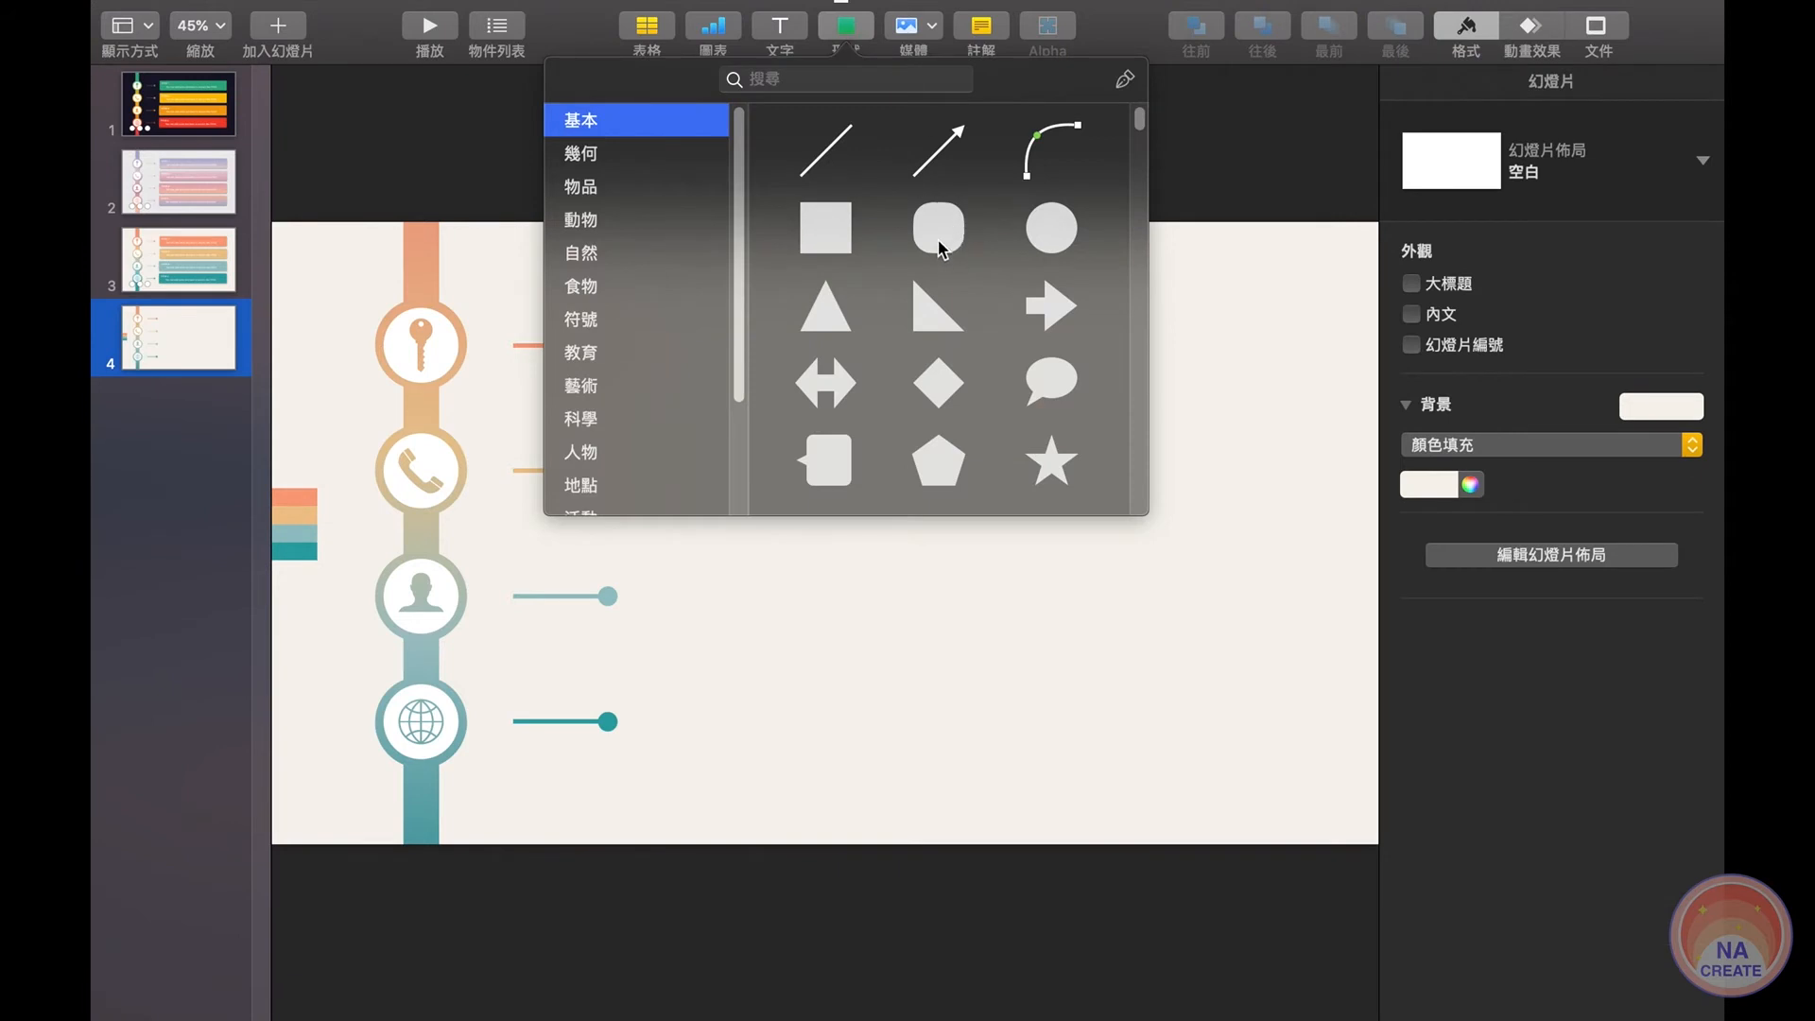
pyautogui.click(954, 232)
pyautogui.moveTo(832, 530); pyautogui.dragTo(792, 342)
pyautogui.moveTo(711, 357); pyautogui.dragTo(1213, 387)
pyautogui.scroll(-3, 1000, 416)
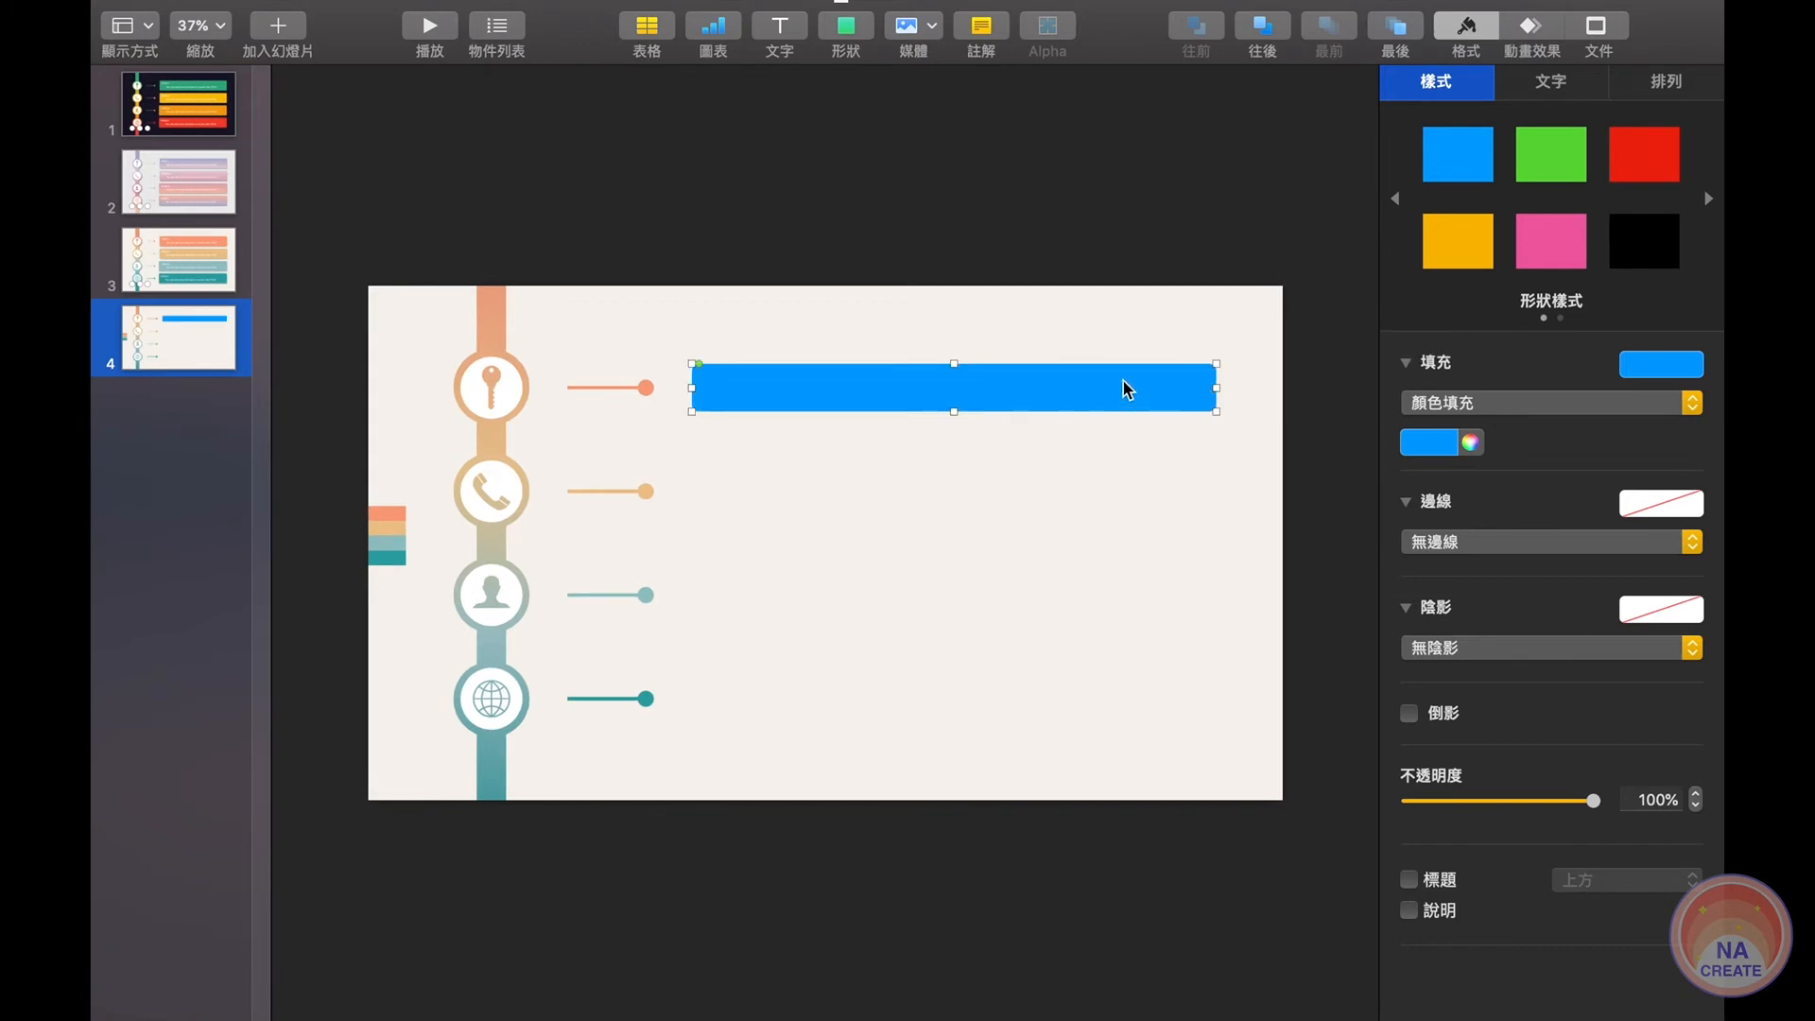
# Set the rounded bar's height to 170 pt and its width to 1142 pt.
pyautogui.click(1640, 100)
pyautogui.click(1642, 286)
pyautogui.write('1')
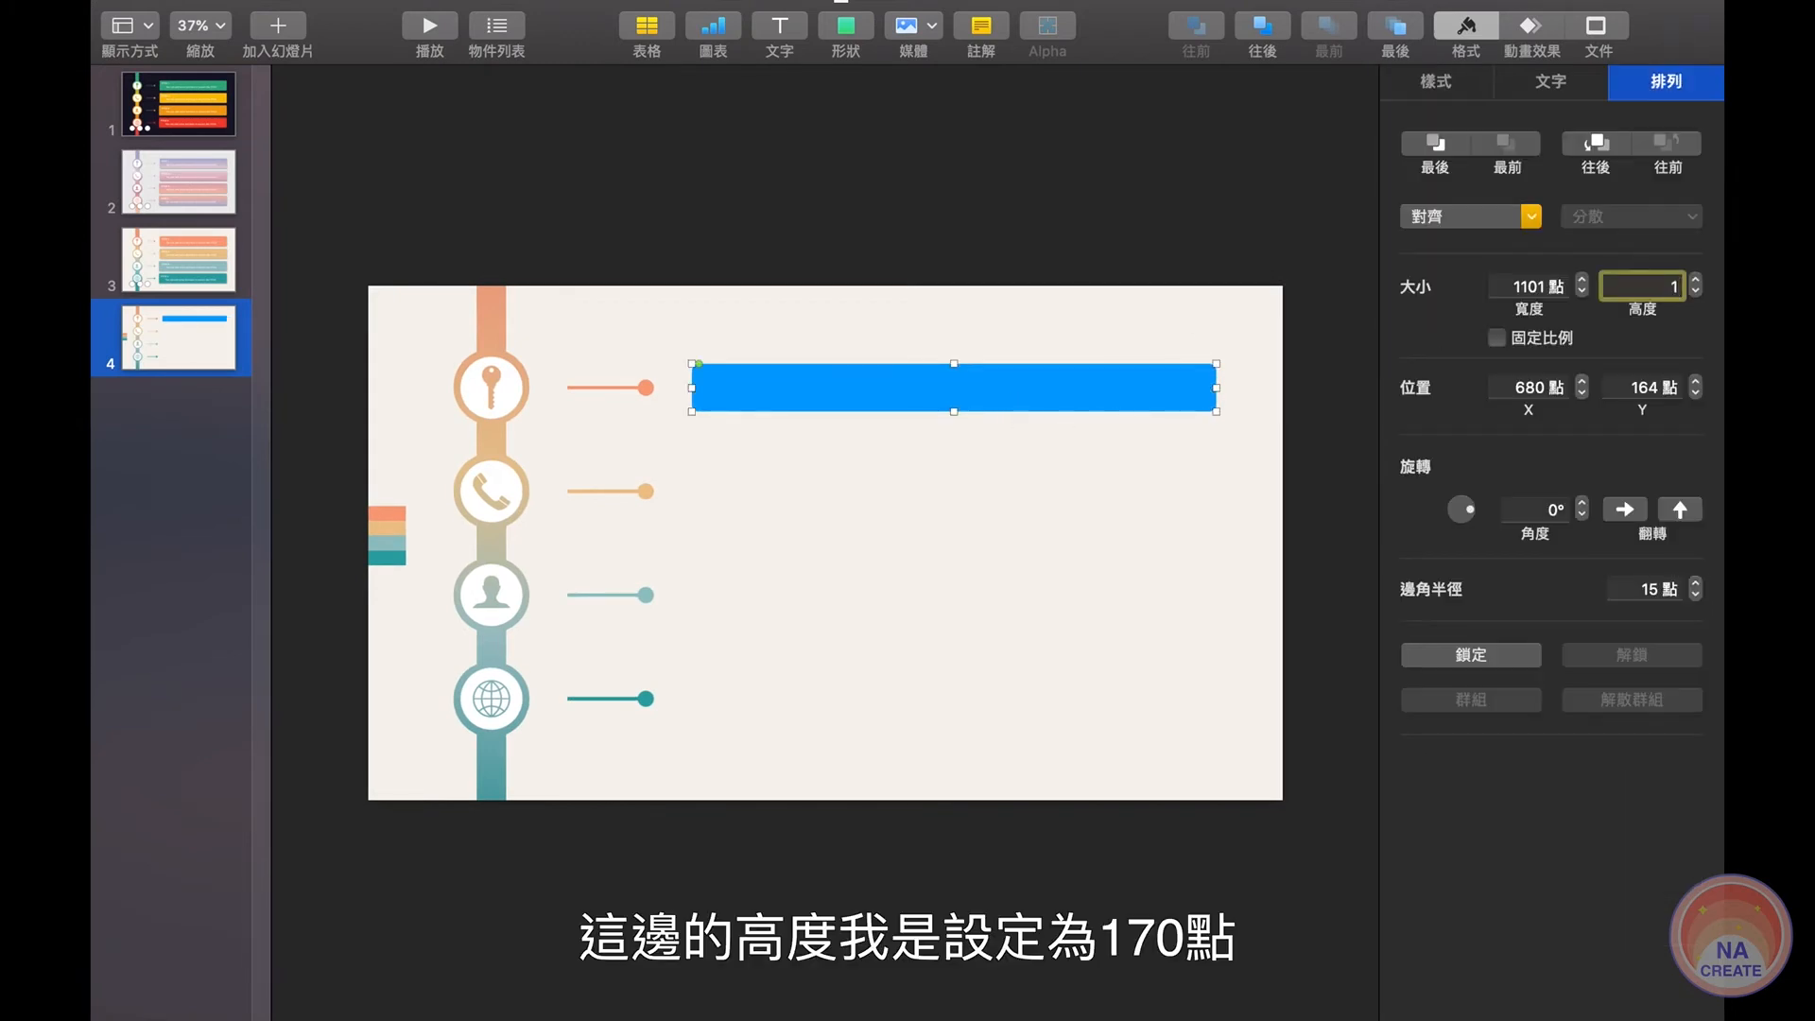
pyautogui.write('70')
pyautogui.press('Return')
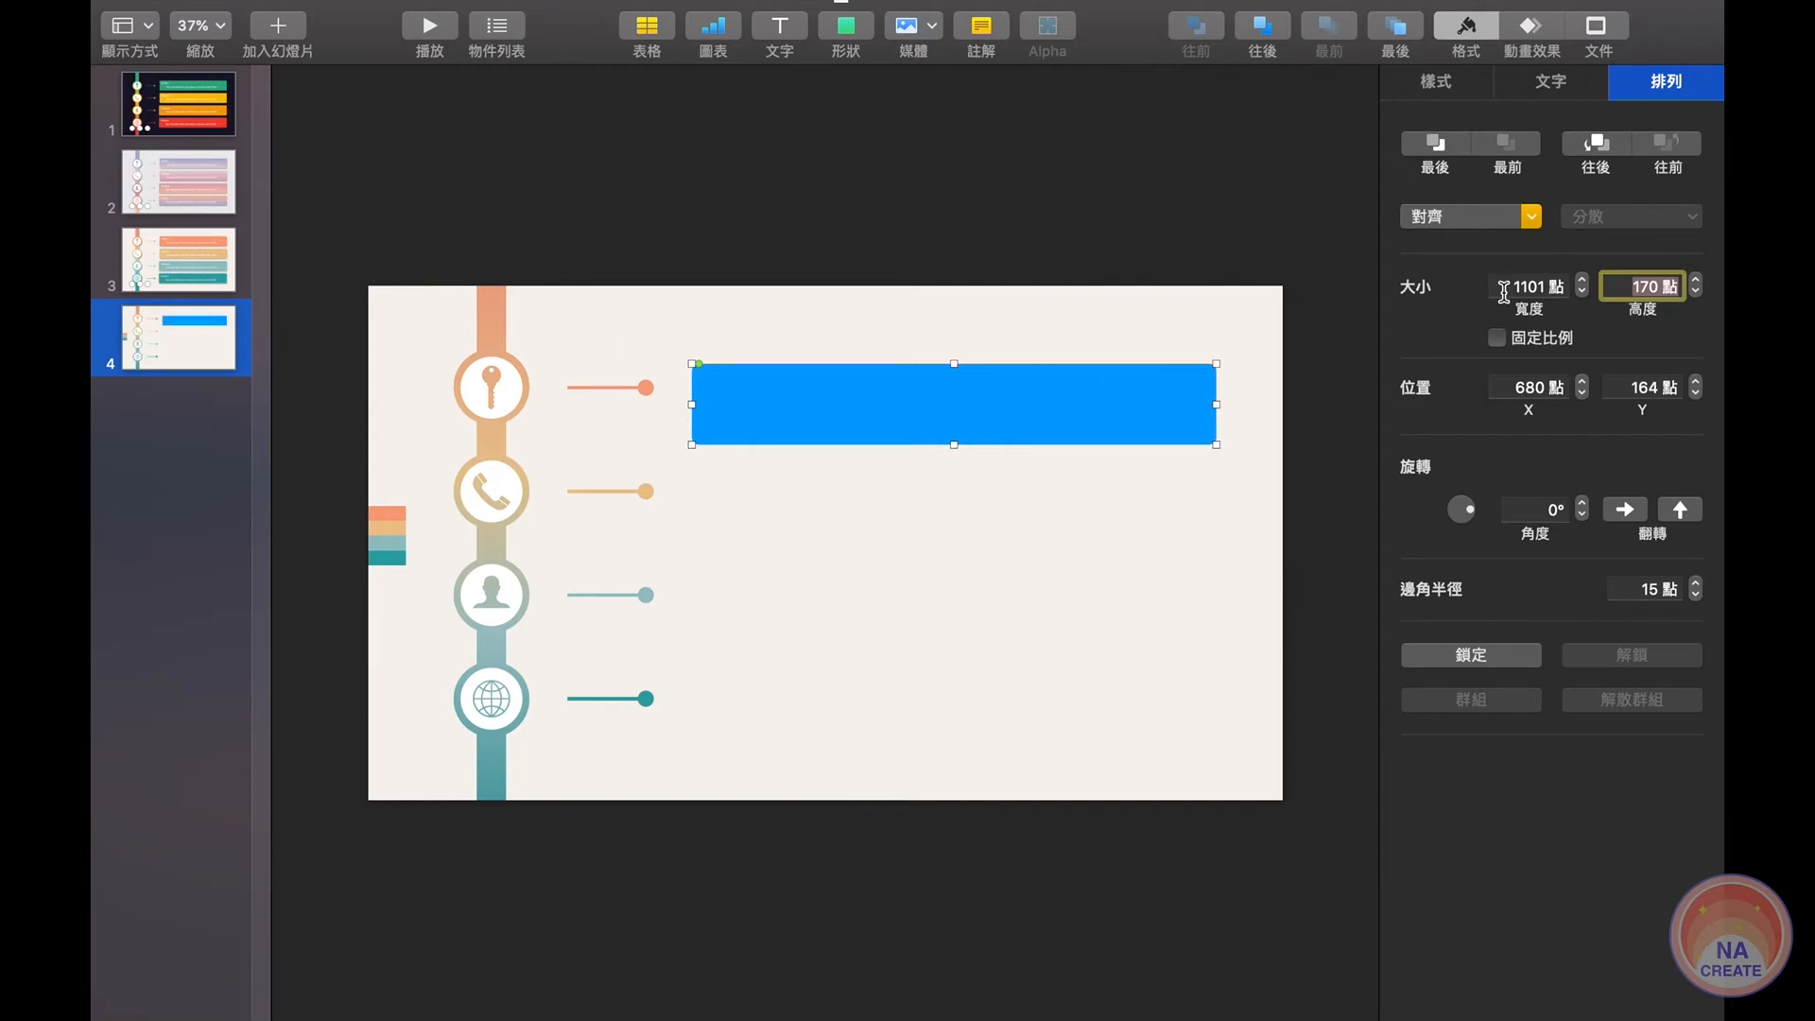
pyautogui.hotkey('shift', 'Tab')
pyautogui.write('1142')
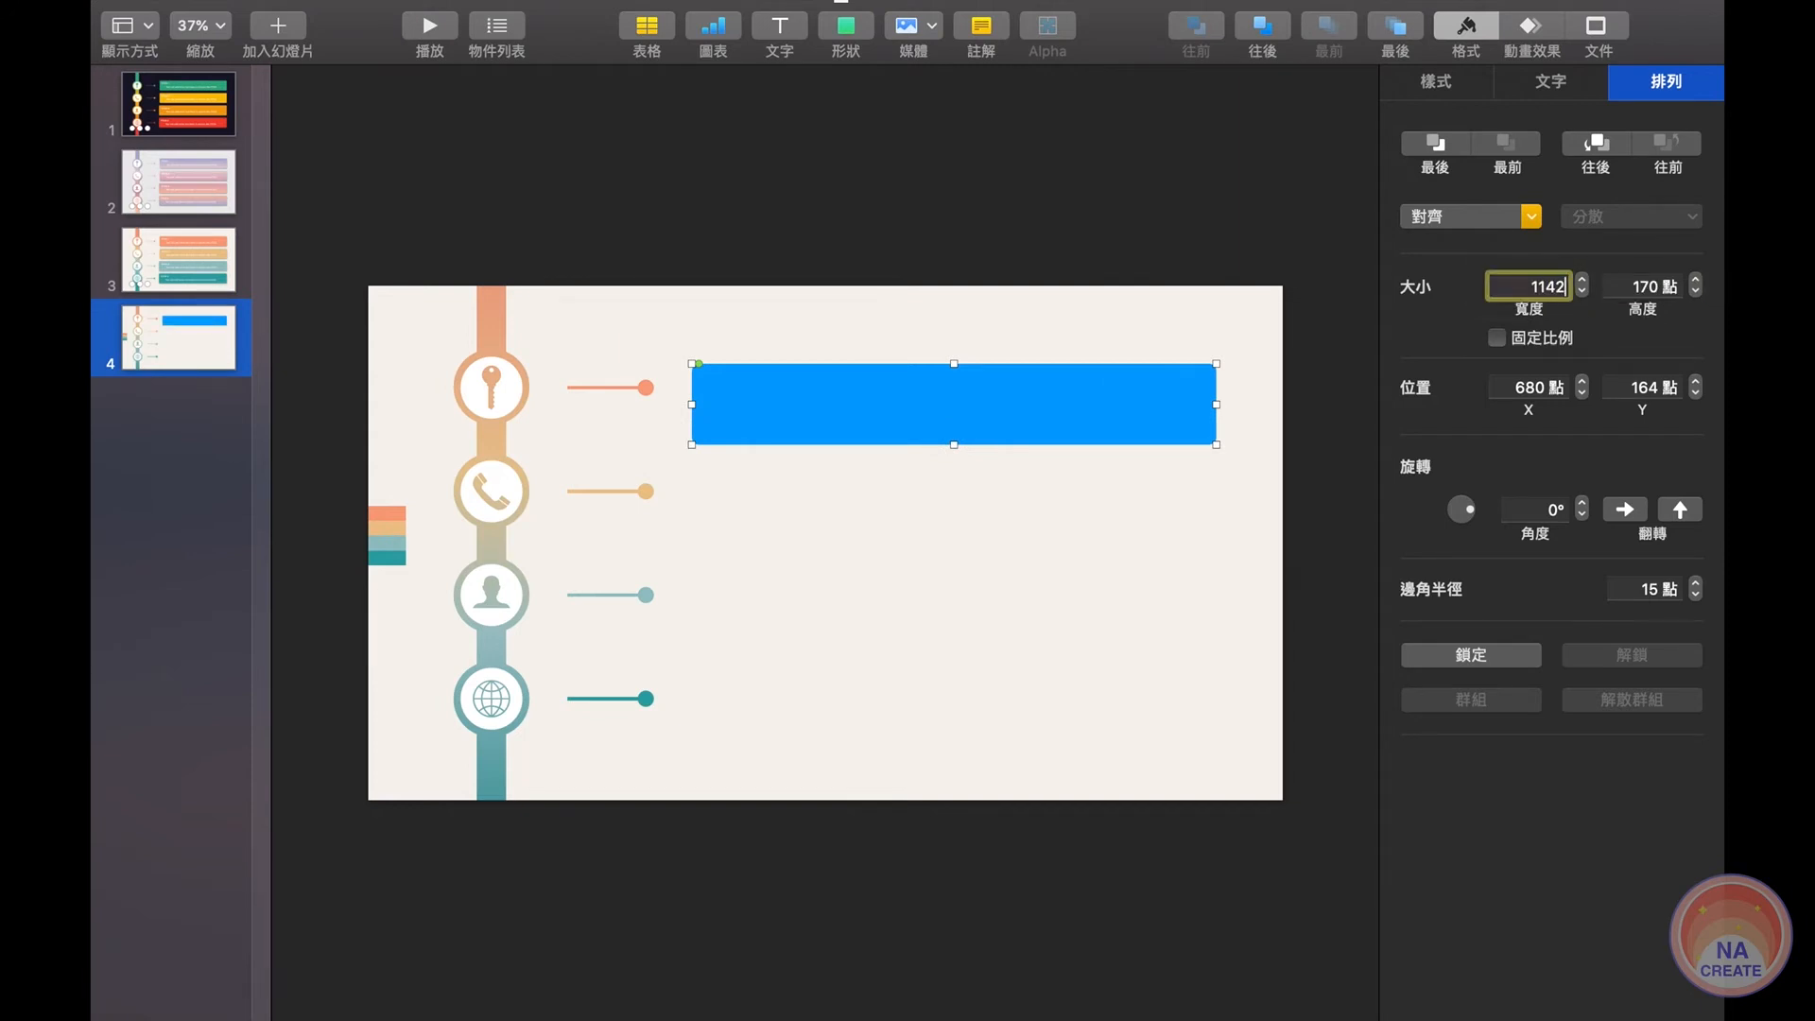
pyautogui.press('Return')
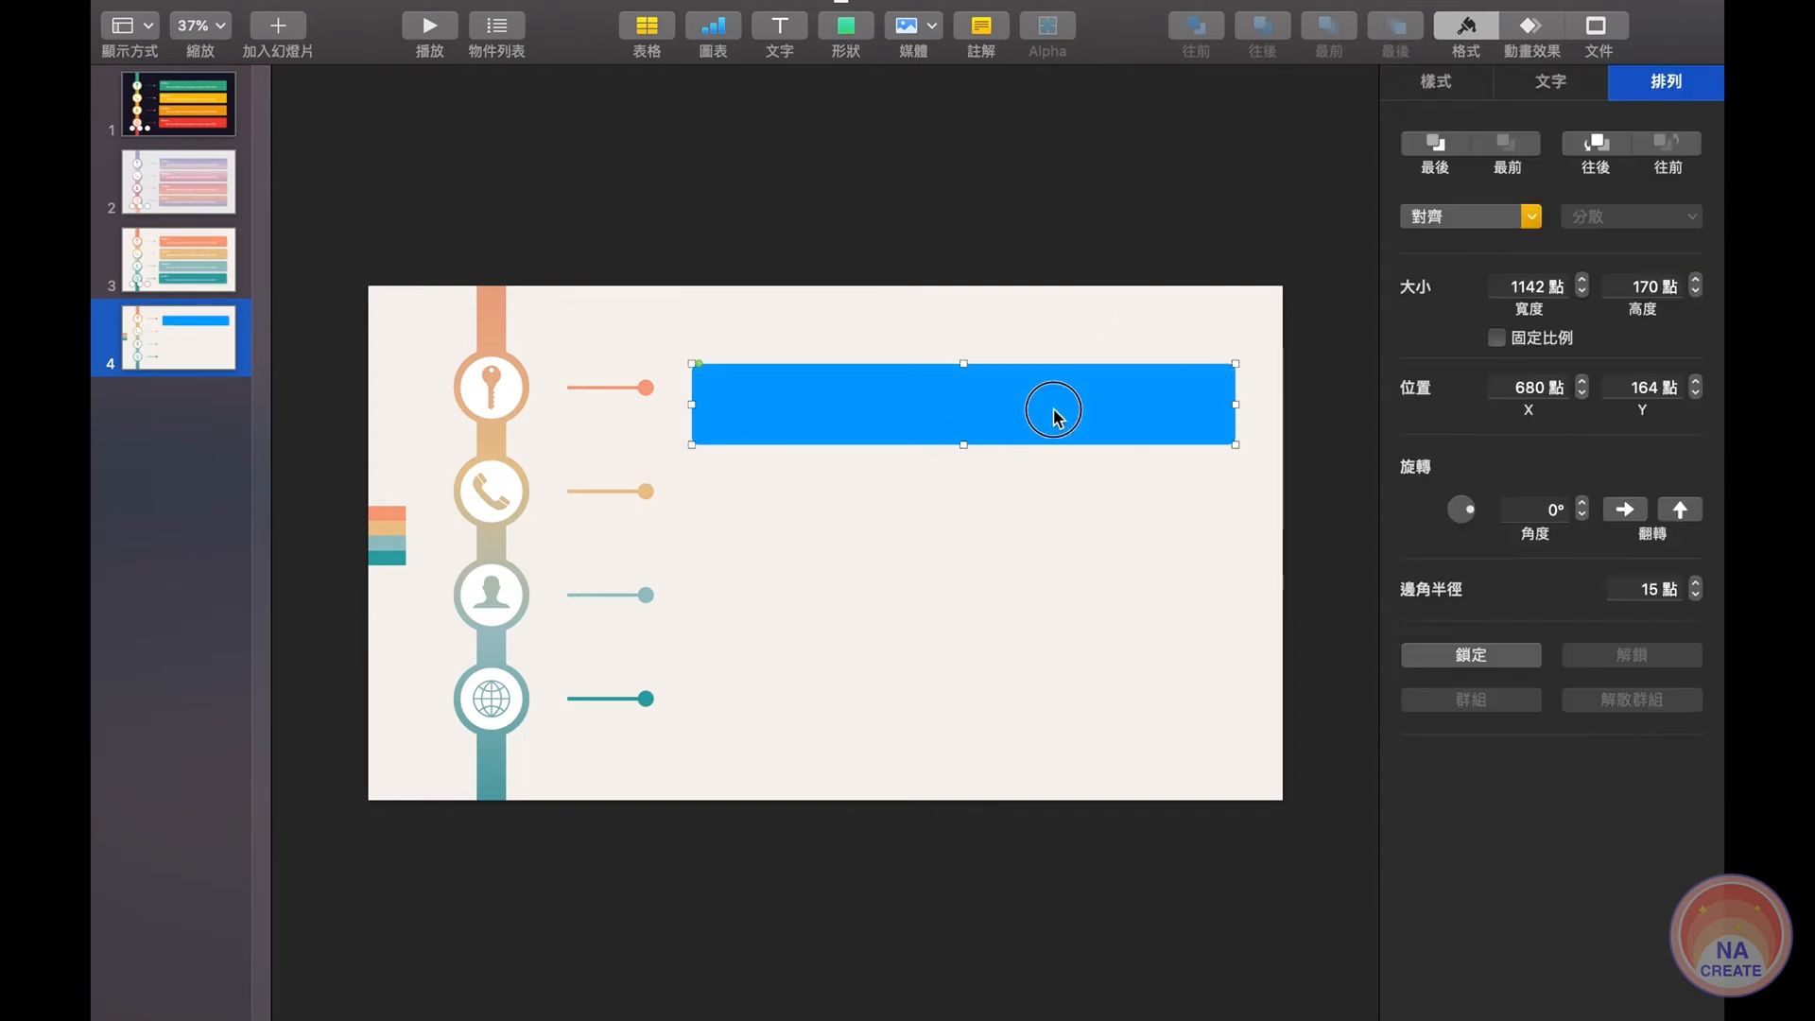
# Move the rounded bar up and closer to the key connector so the two are vertically centered on each other.
pyautogui.moveTo(1058, 413); pyautogui.dragTo(1045, 393)
pyautogui.click(1065, 345)
pyautogui.click(1052, 377)
pyautogui.click(1062, 472)
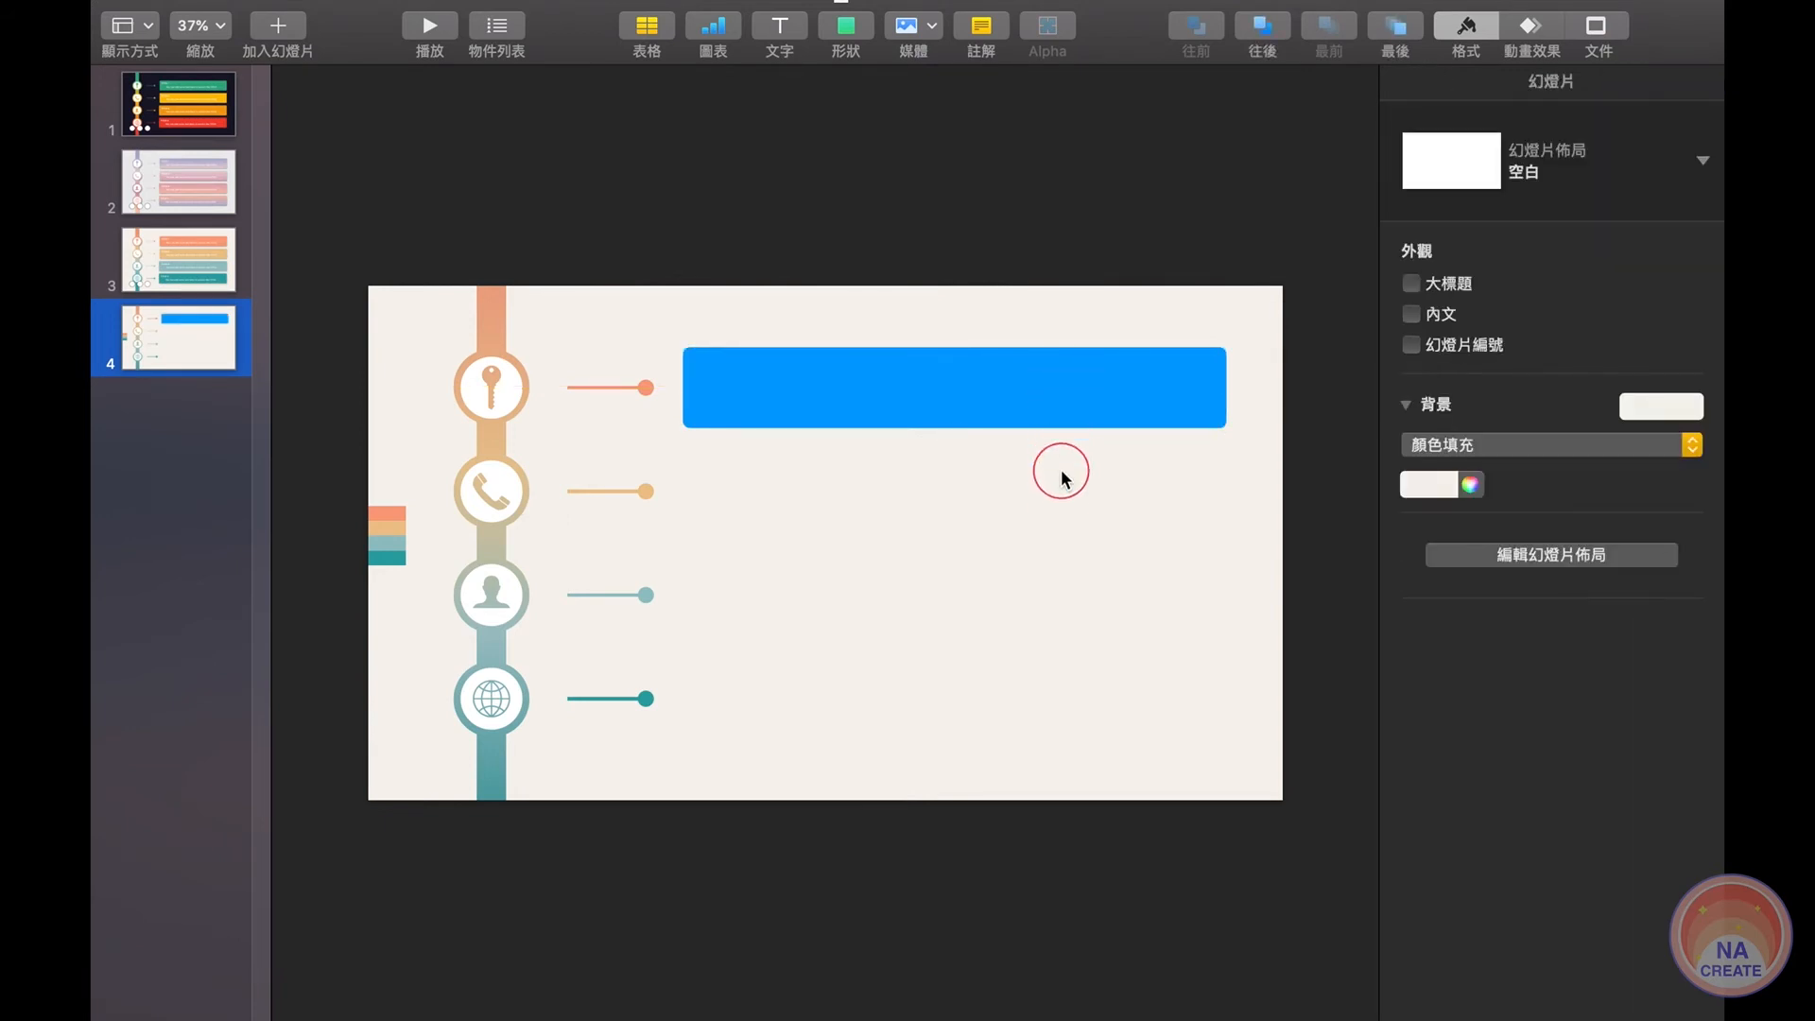
# Duplicate the blue rounded bar straight down three times, aligning the copies with the phone, person and globe connectors.
pyautogui.click(1059, 401)
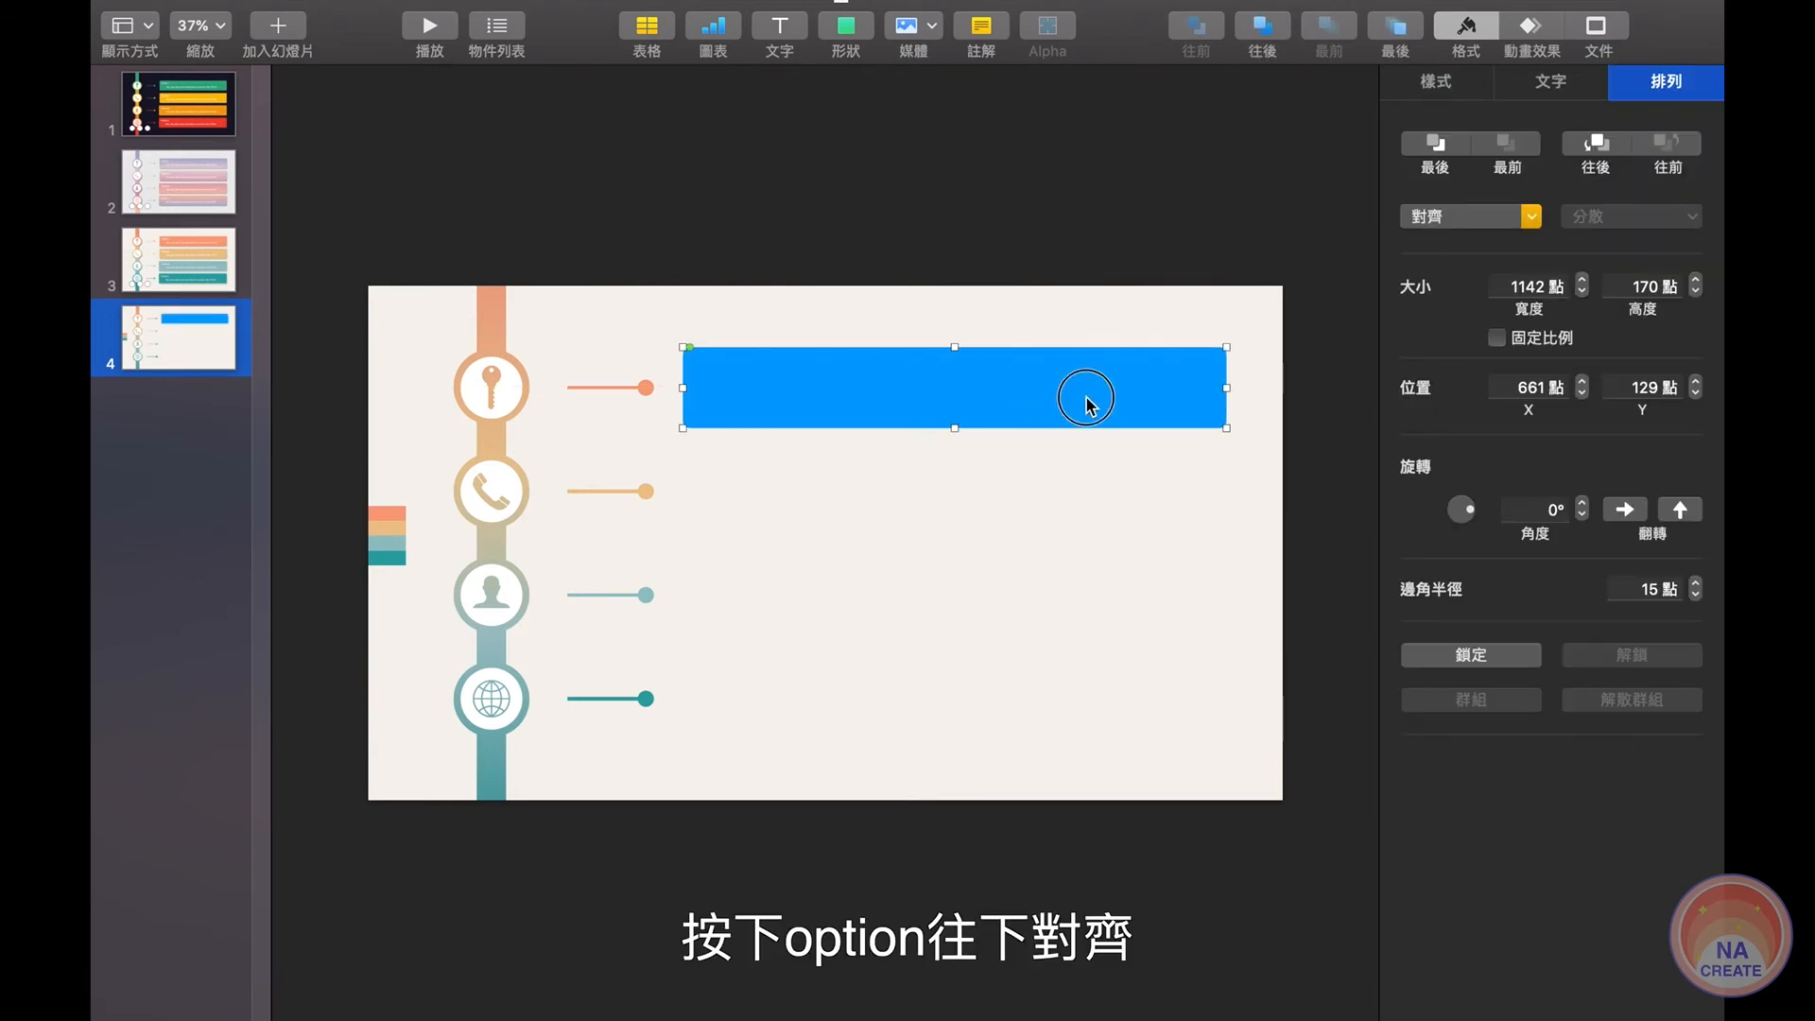
pyautogui.moveTo(1085, 402); pyautogui.dragTo(1085, 697)
pyautogui.click(1094, 275)
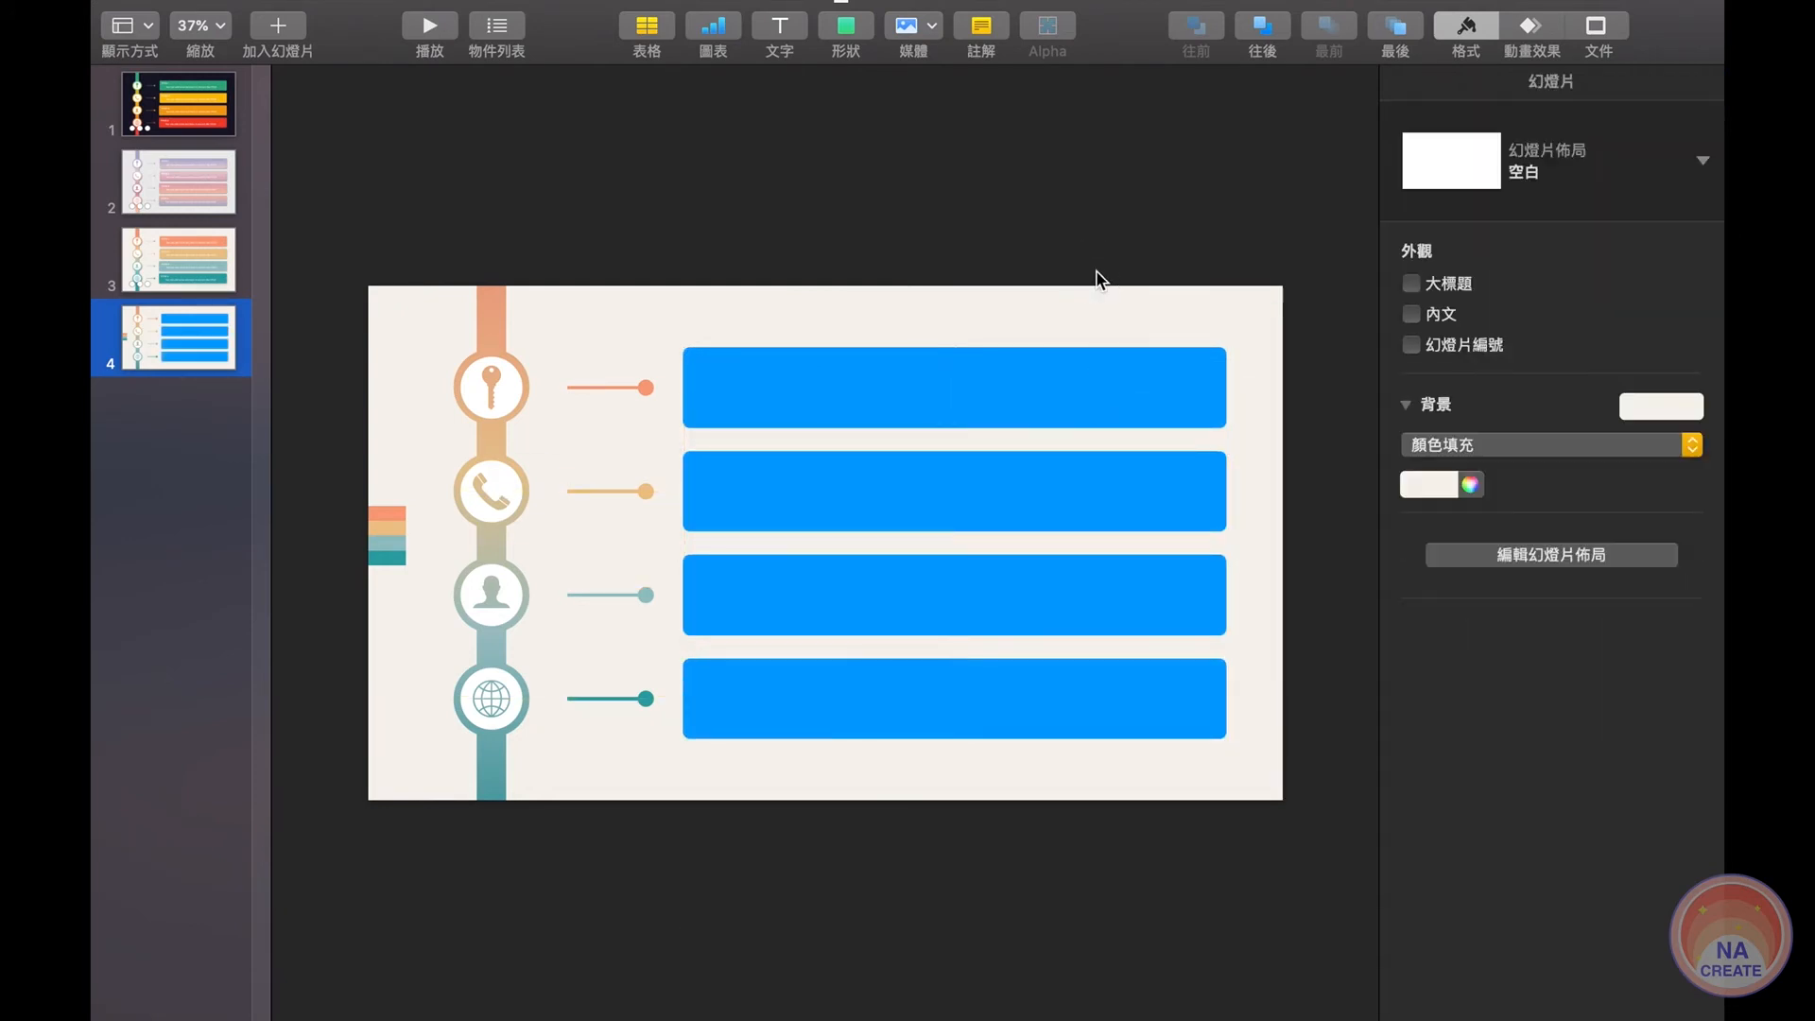
# Copy the styles of the key and phone connectors onto the rounded bars beside them, coloring them coral and sand.
pyautogui.click(652, 389)
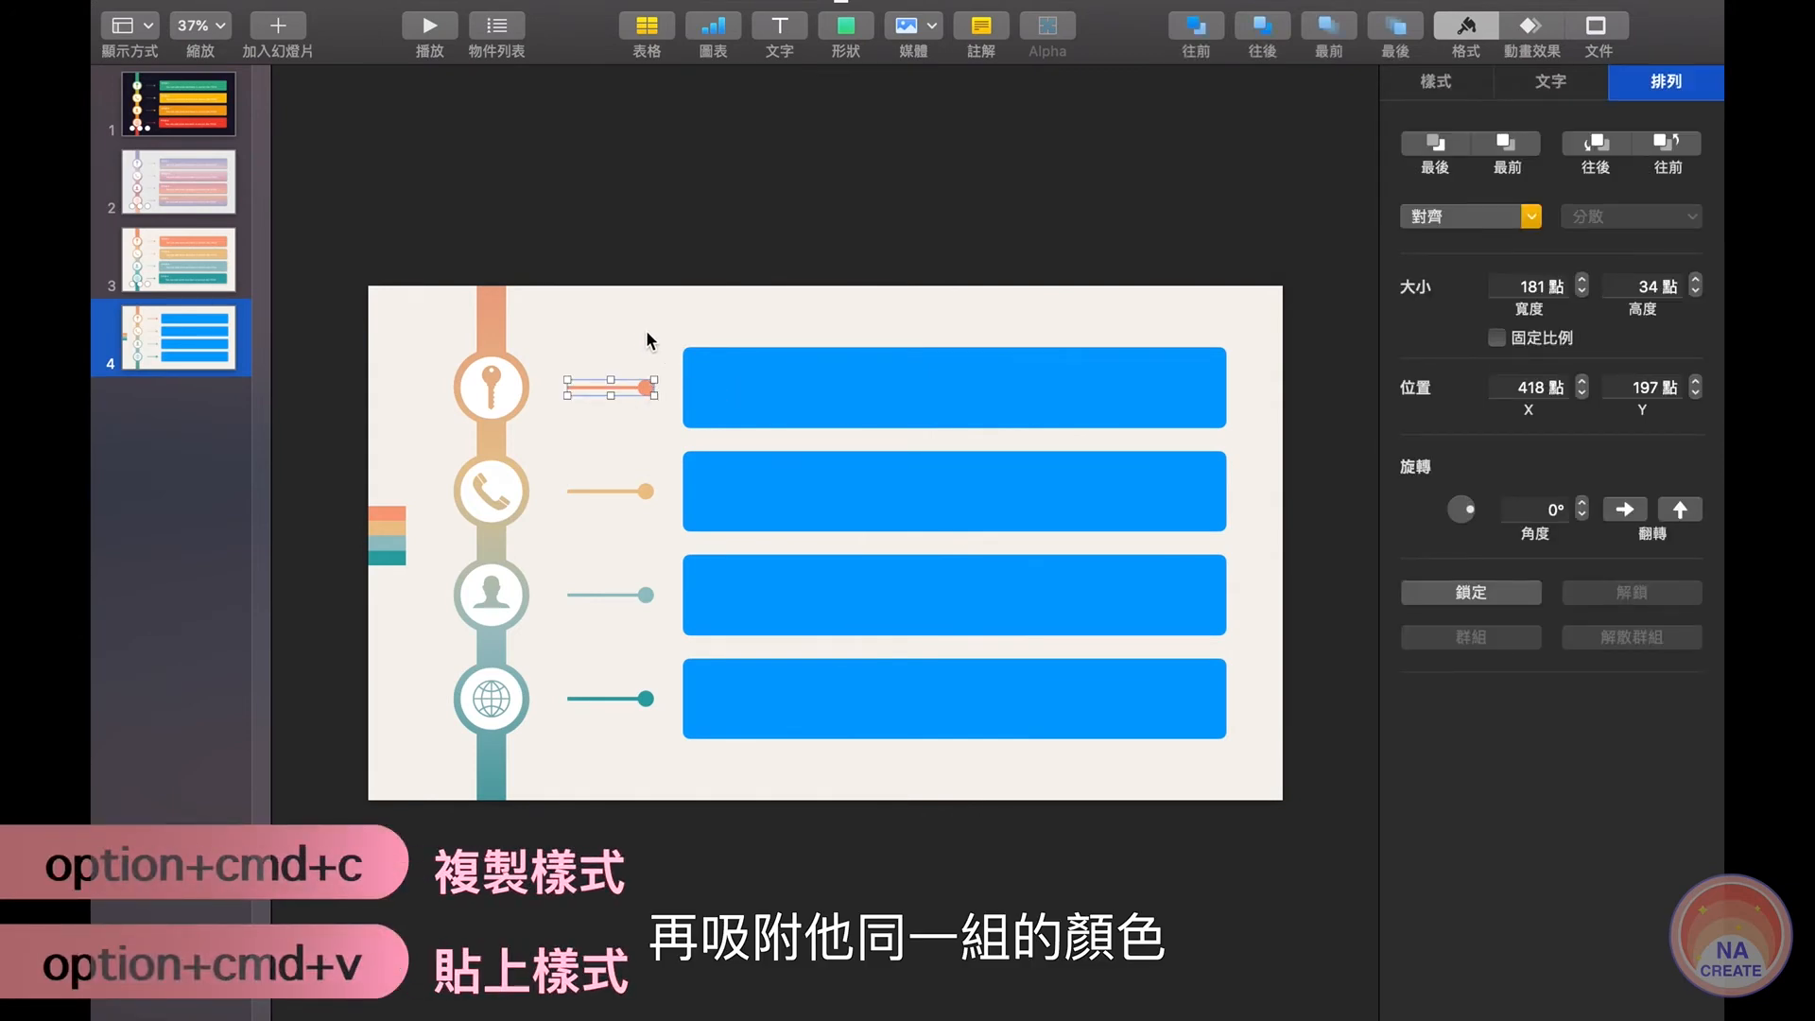
pyautogui.press('alt+super+c')
pyautogui.click(790, 406)
pyautogui.press('alt+super+v')
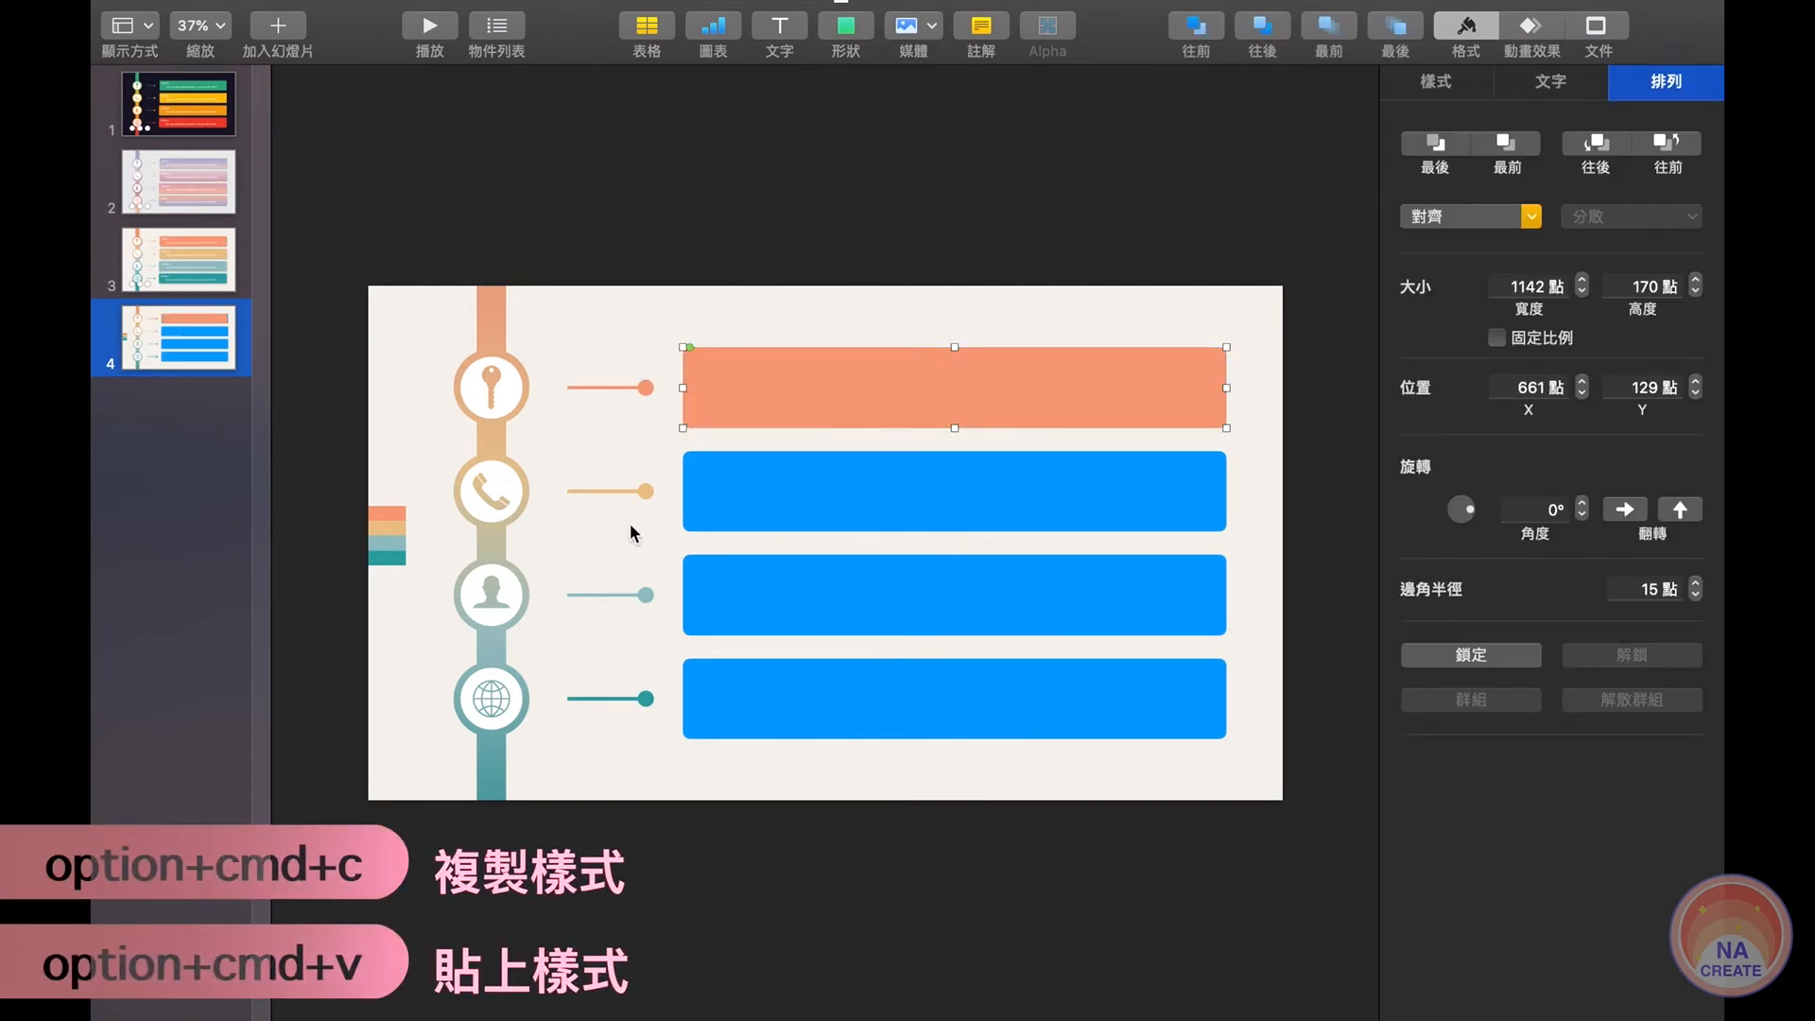
pyautogui.click(640, 501)
pyautogui.press('alt+super+c')
pyautogui.click(810, 510)
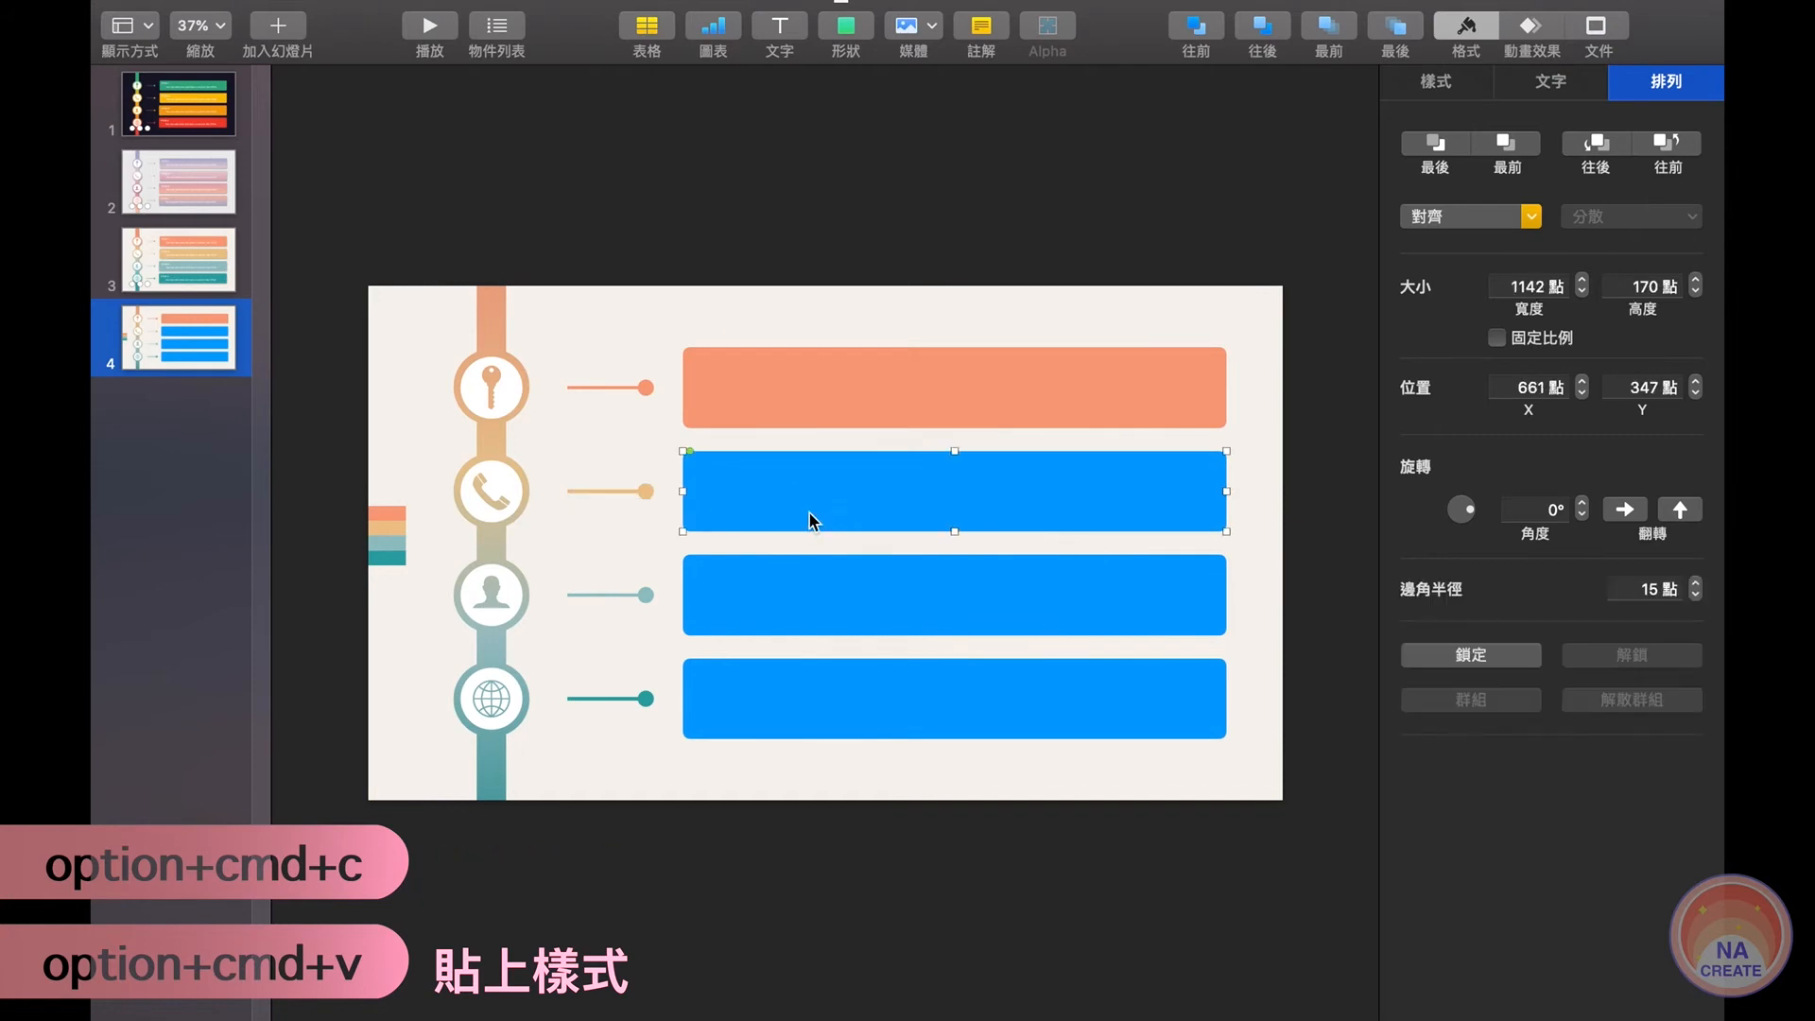
pyautogui.press('alt+super+v')
# Copy the styles of the person and globe connectors onto their rounded bars, coloring them light blue-green and dark teal.
pyautogui.click(626, 593)
pyautogui.press('alt+super+c')
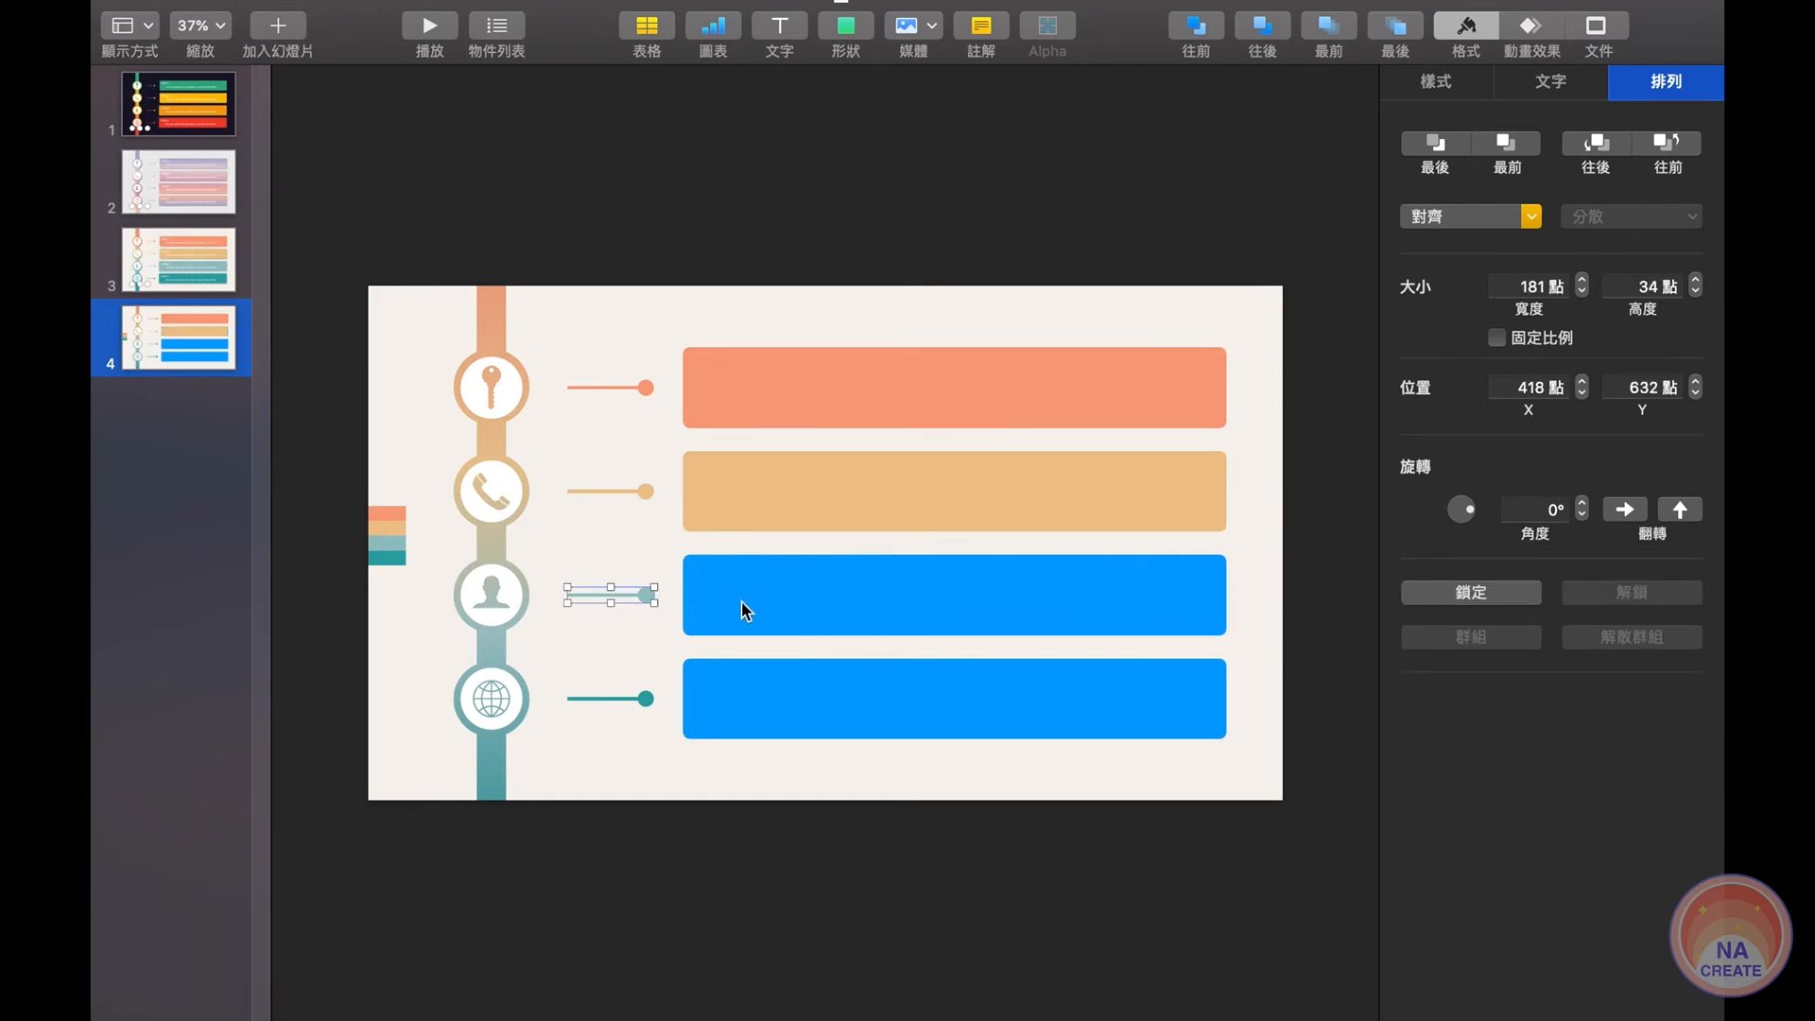
pyautogui.click(742, 600)
pyautogui.press('alt+super+v')
pyautogui.click(642, 700)
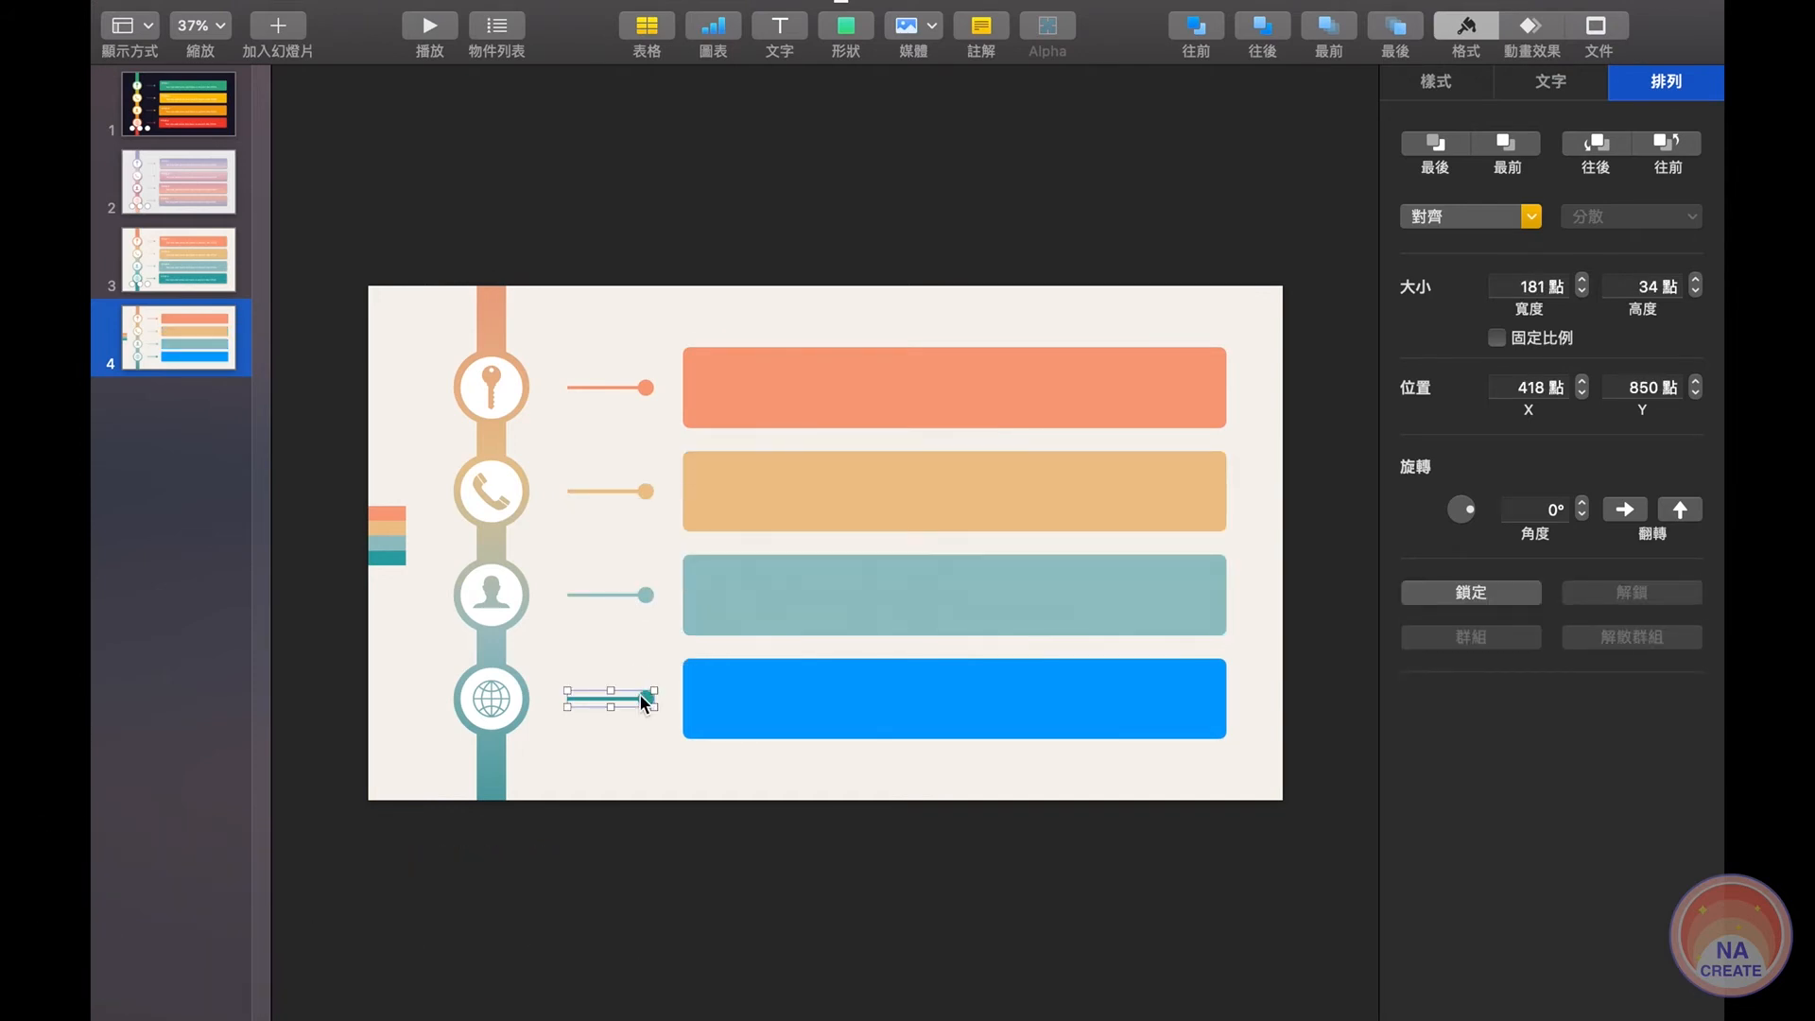
pyautogui.press('alt+super+c')
pyautogui.click(733, 716)
pyautogui.press('alt+super+v')
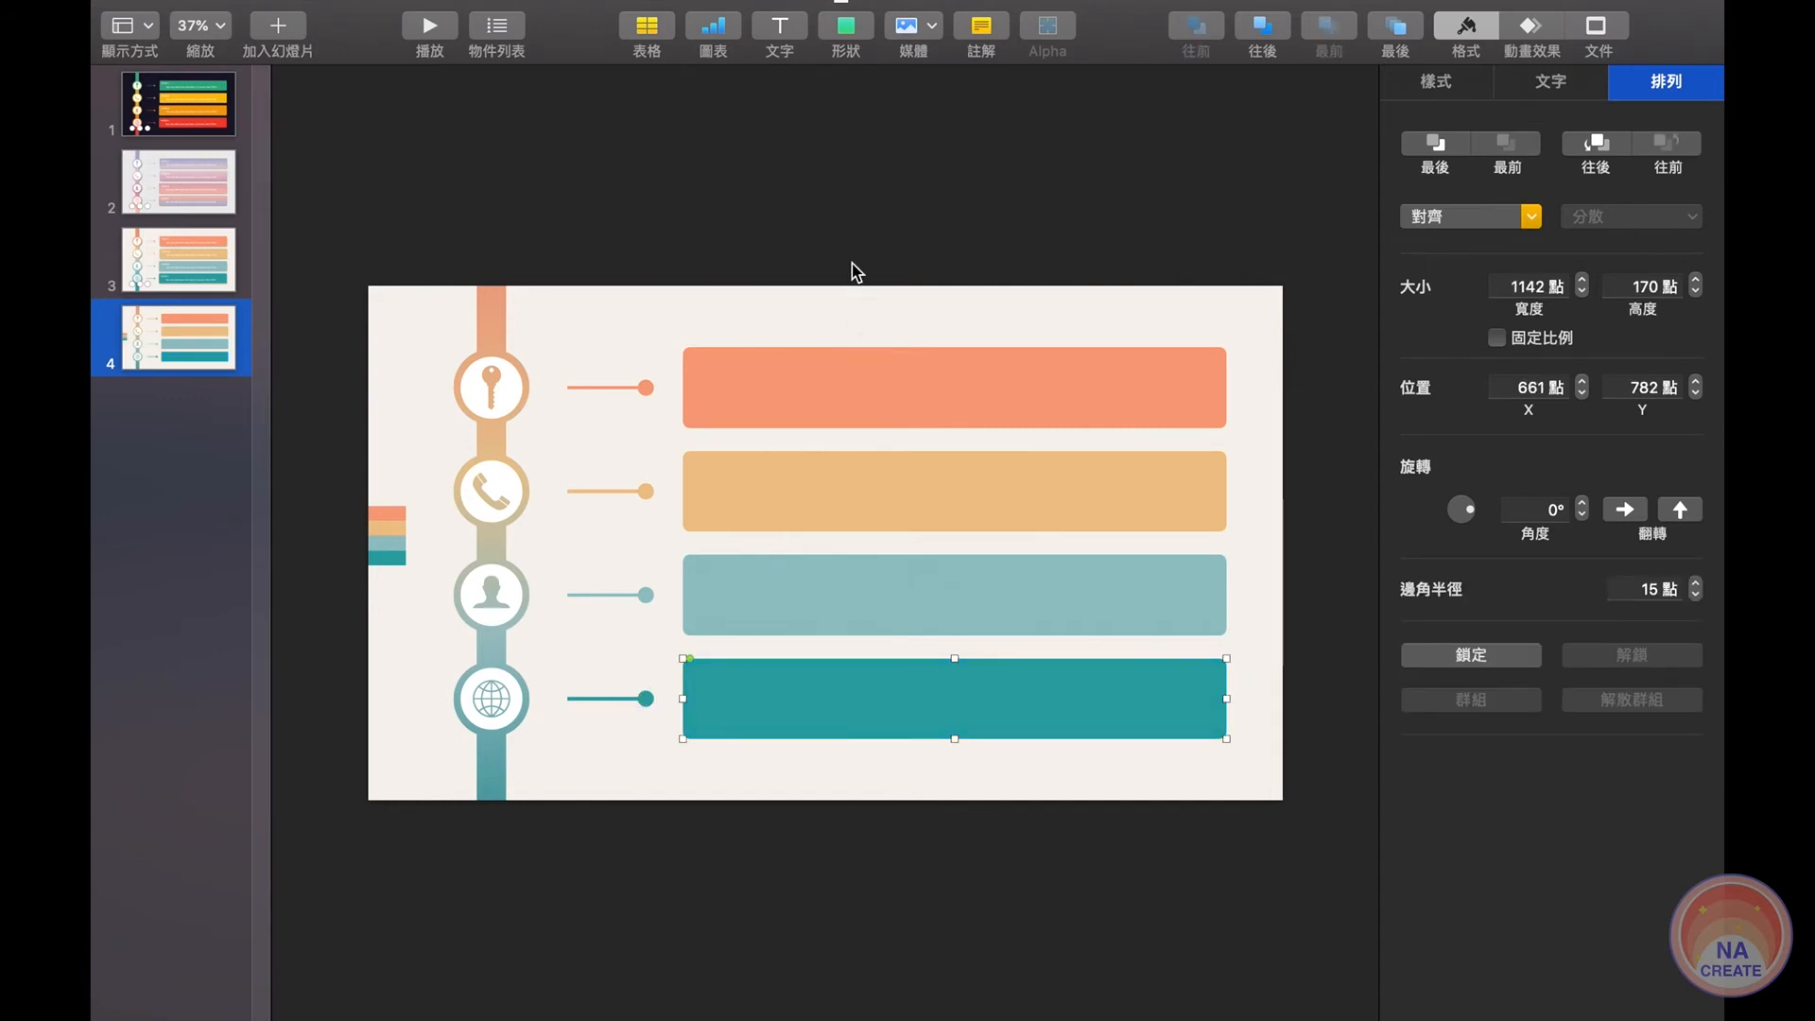
pyautogui.click(893, 293)
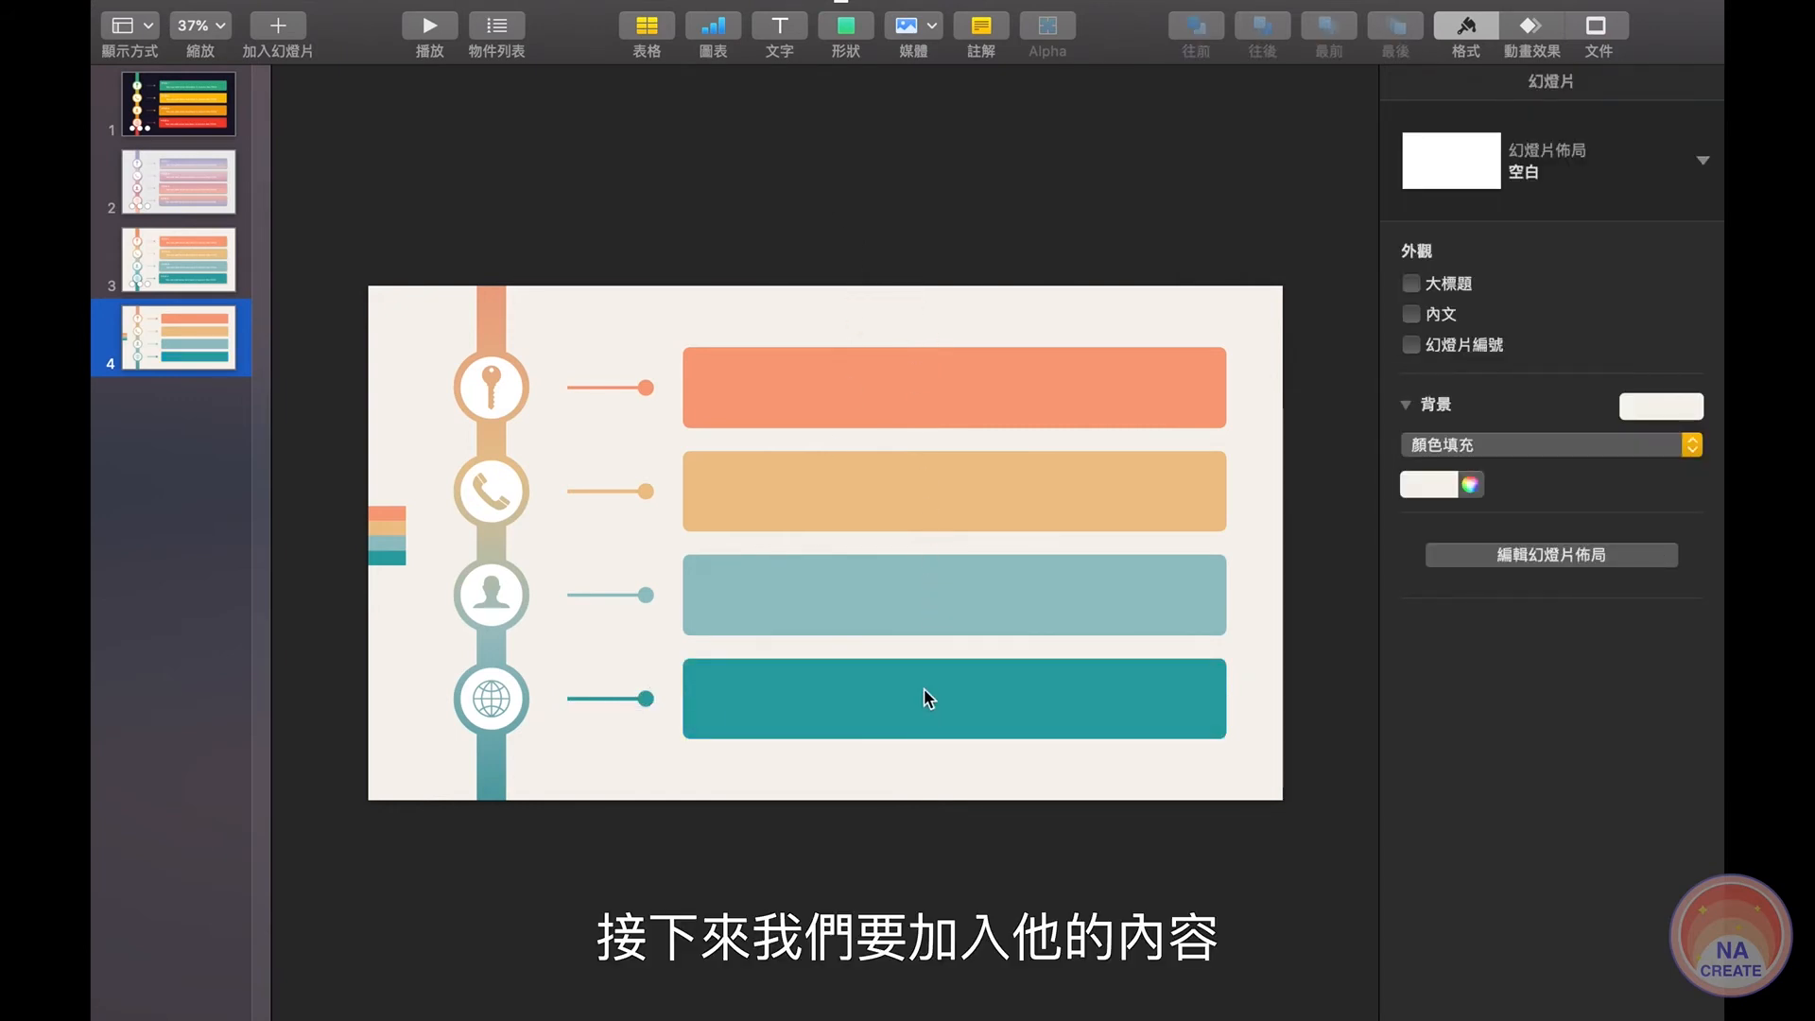
# Insert a text box at the upper-left corner of the coral bar and set its text color to white.
pyautogui.click(780, 26)
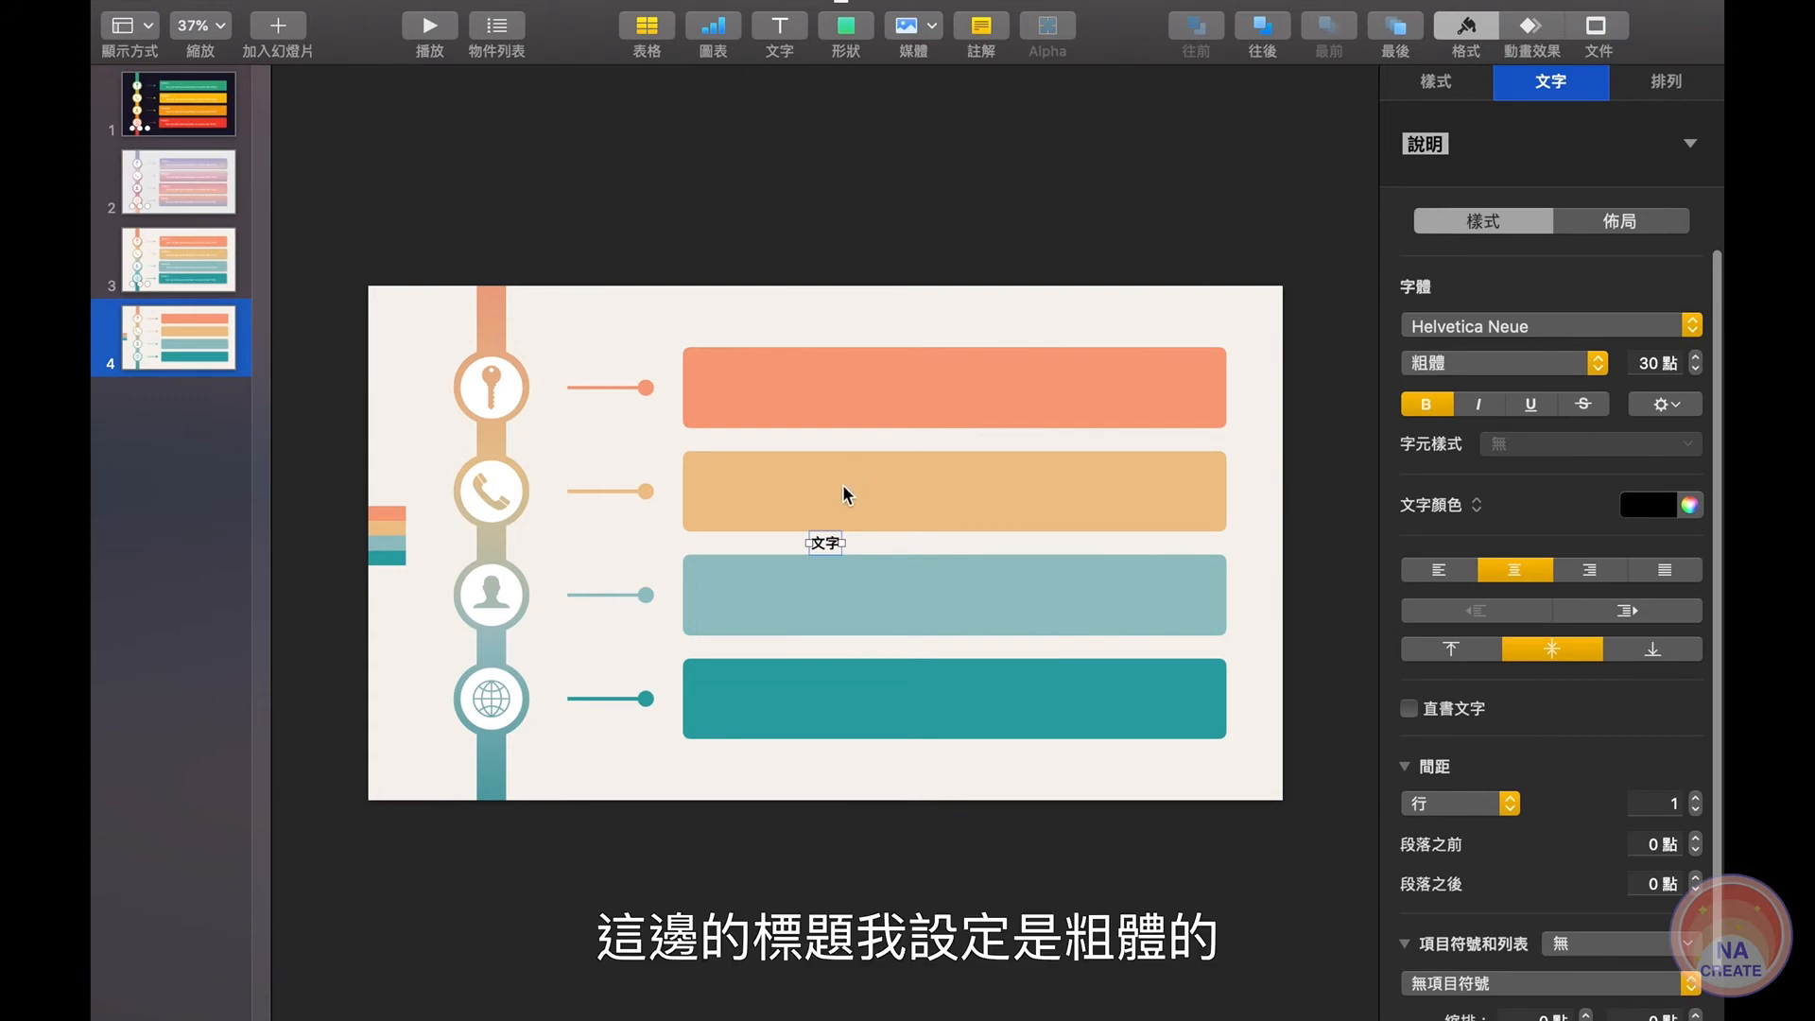
pyautogui.click(823, 542)
pyautogui.moveTo(823, 541); pyautogui.dragTo(717, 368)
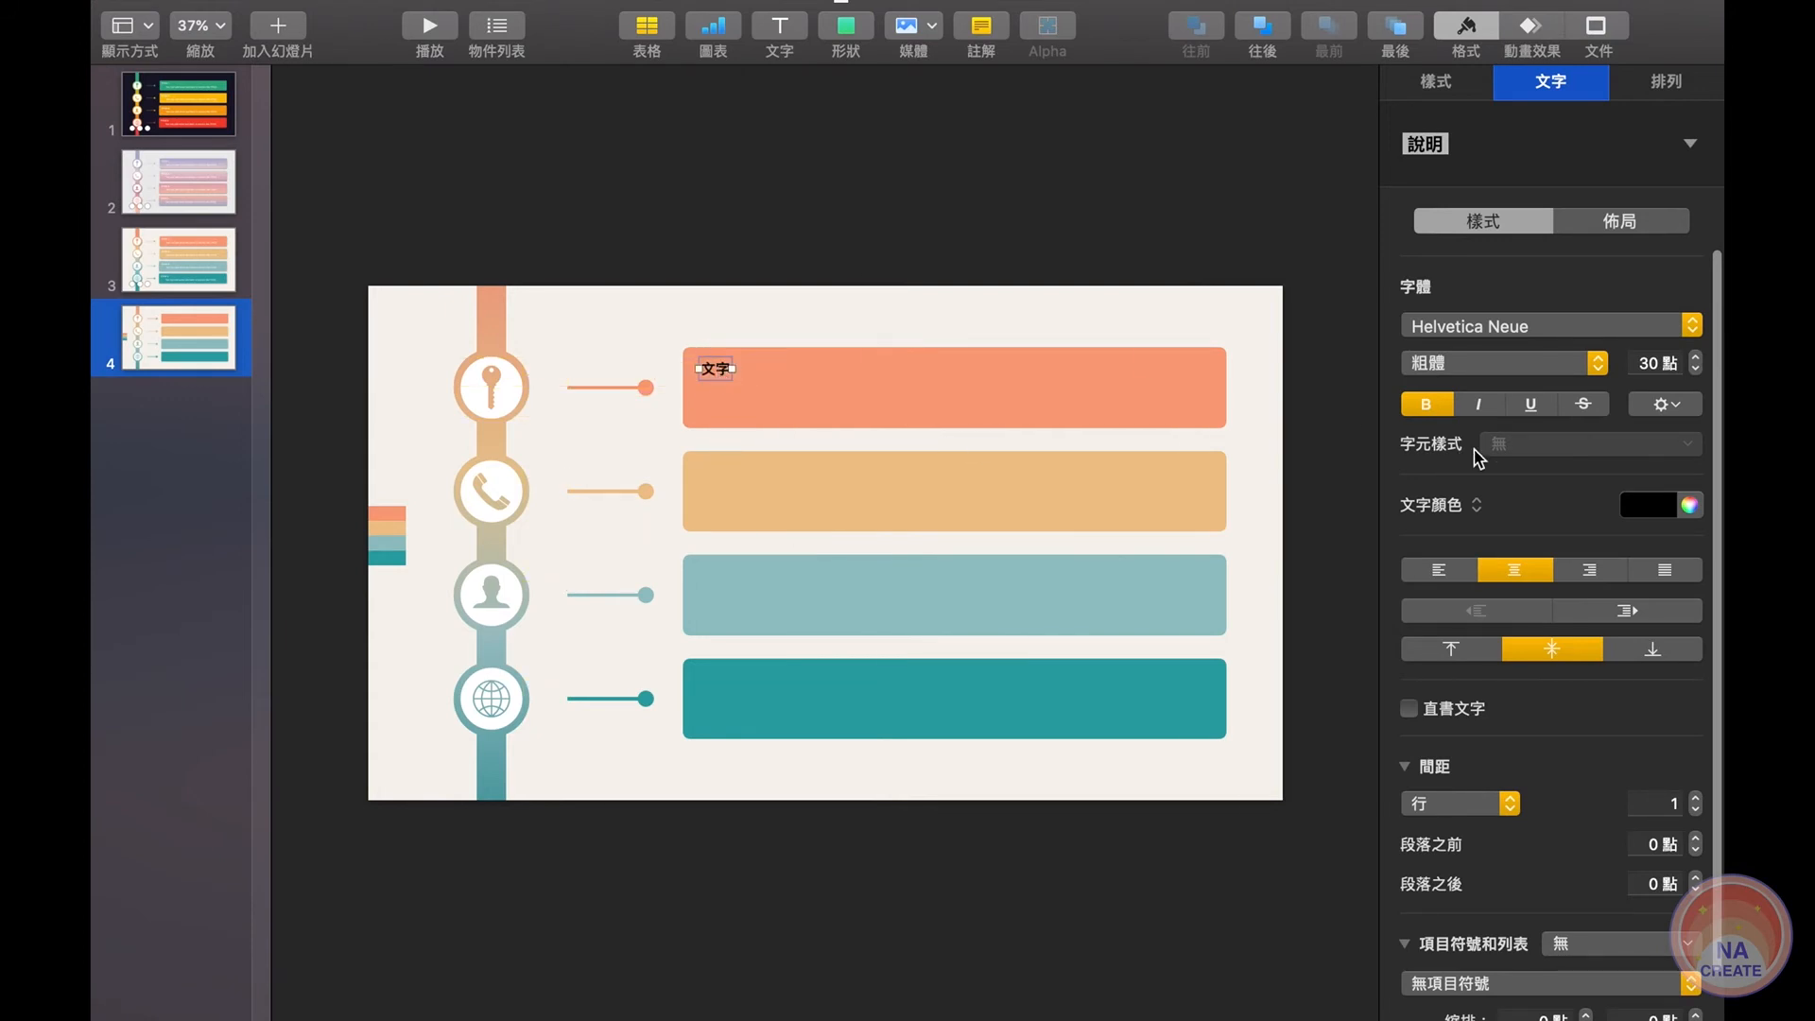
pyautogui.click(1657, 510)
pyautogui.click(1456, 668)
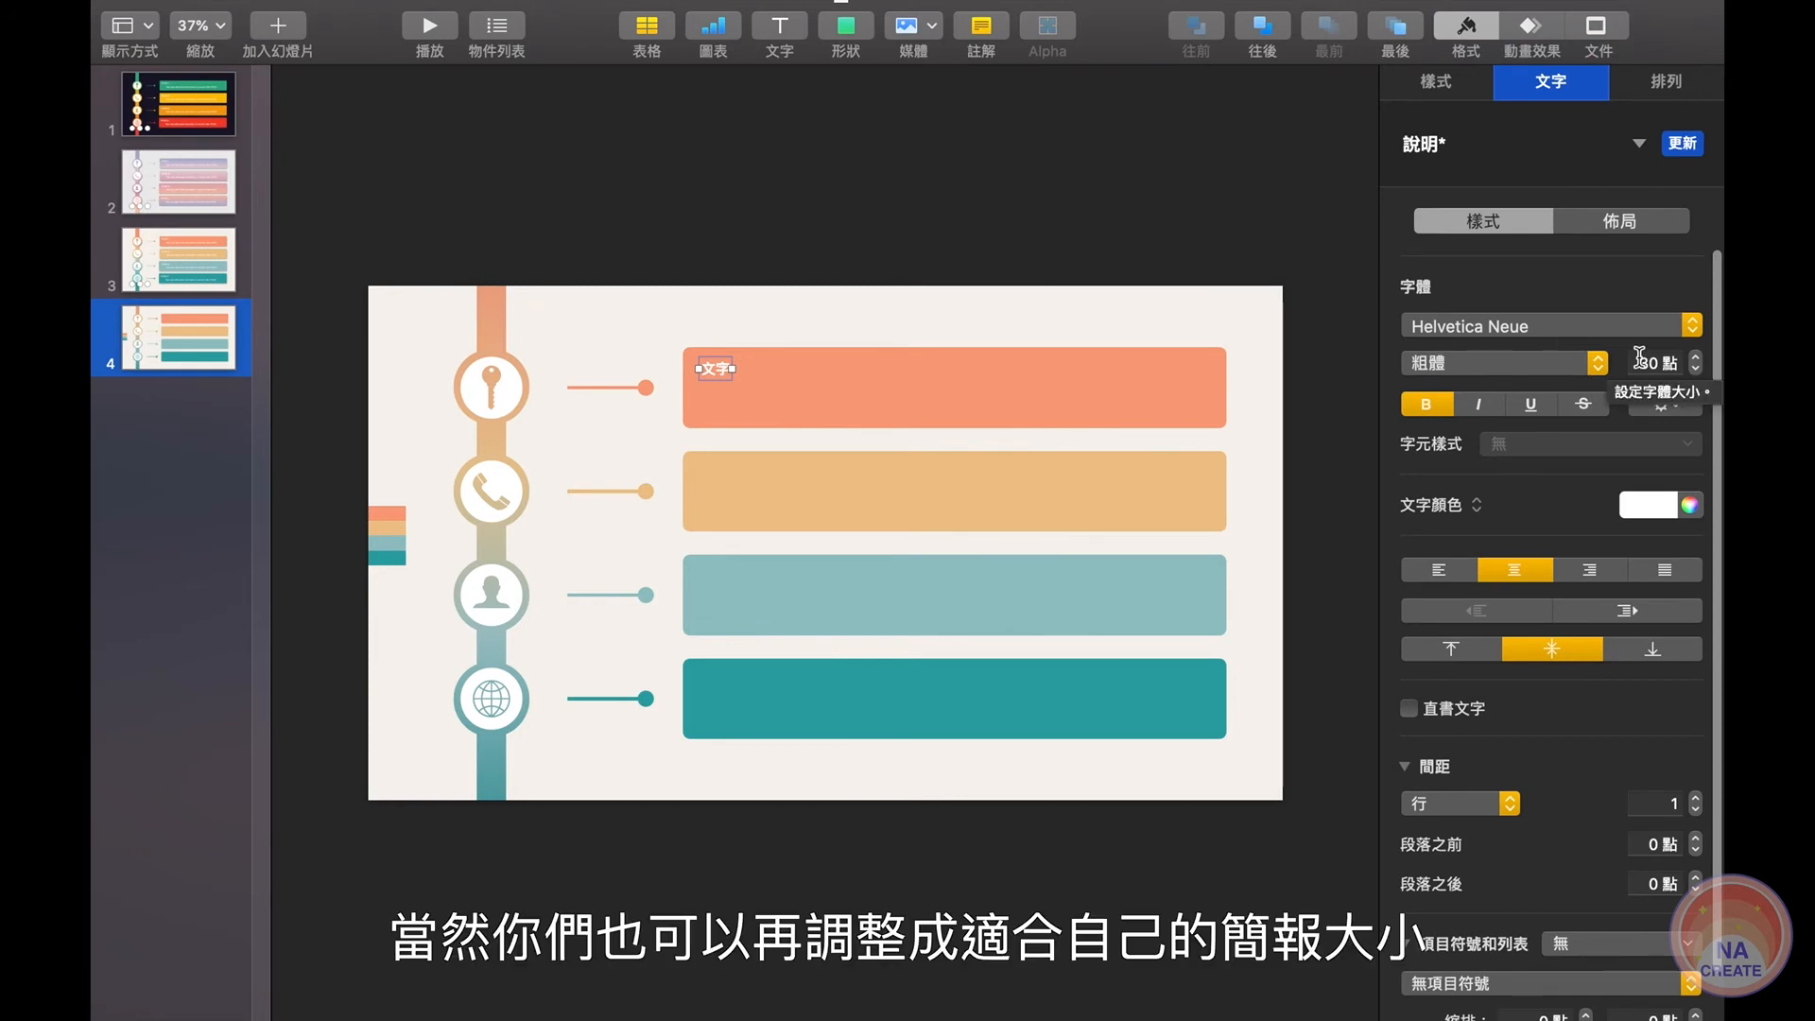
# Enter "TITLE1" as the coral bar's heading and place the line "You can add some text here to explain the TITLE" below it.
pyautogui.write('T')
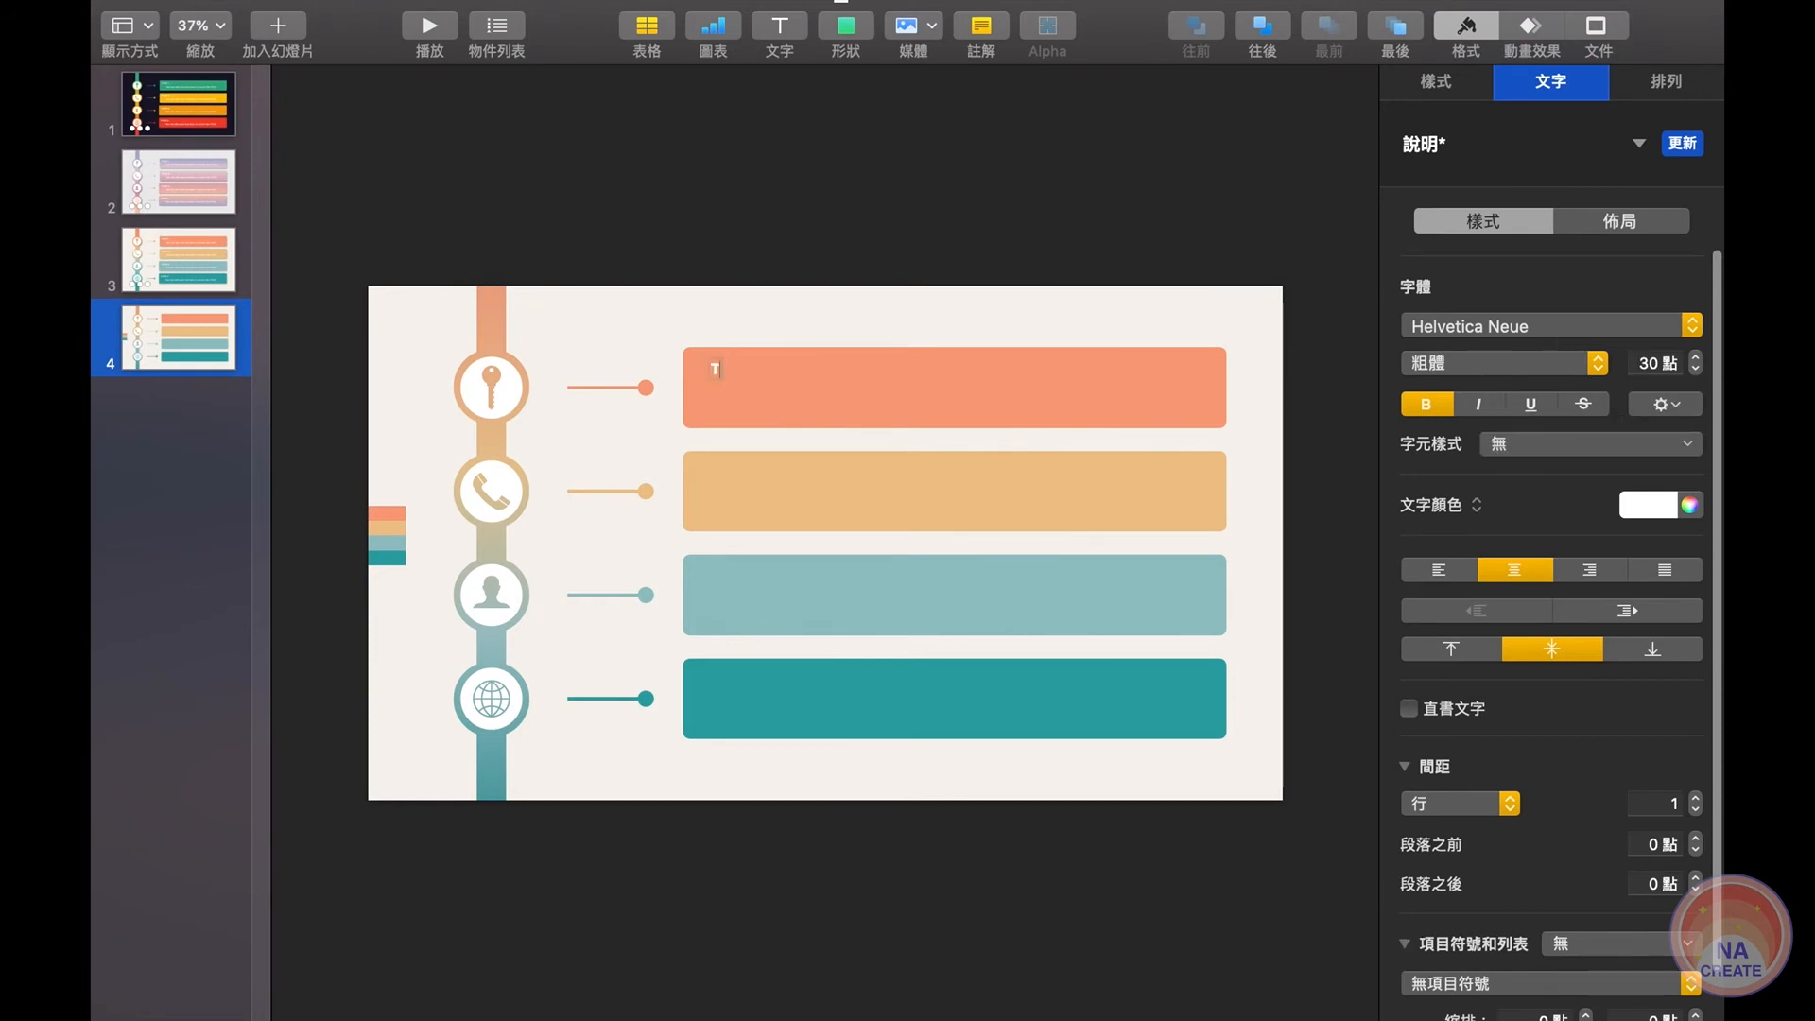
pyautogui.write('ITLE1')
pyautogui.click(1035, 236)
pyautogui.moveTo(729, 370); pyautogui.dragTo(732, 368)
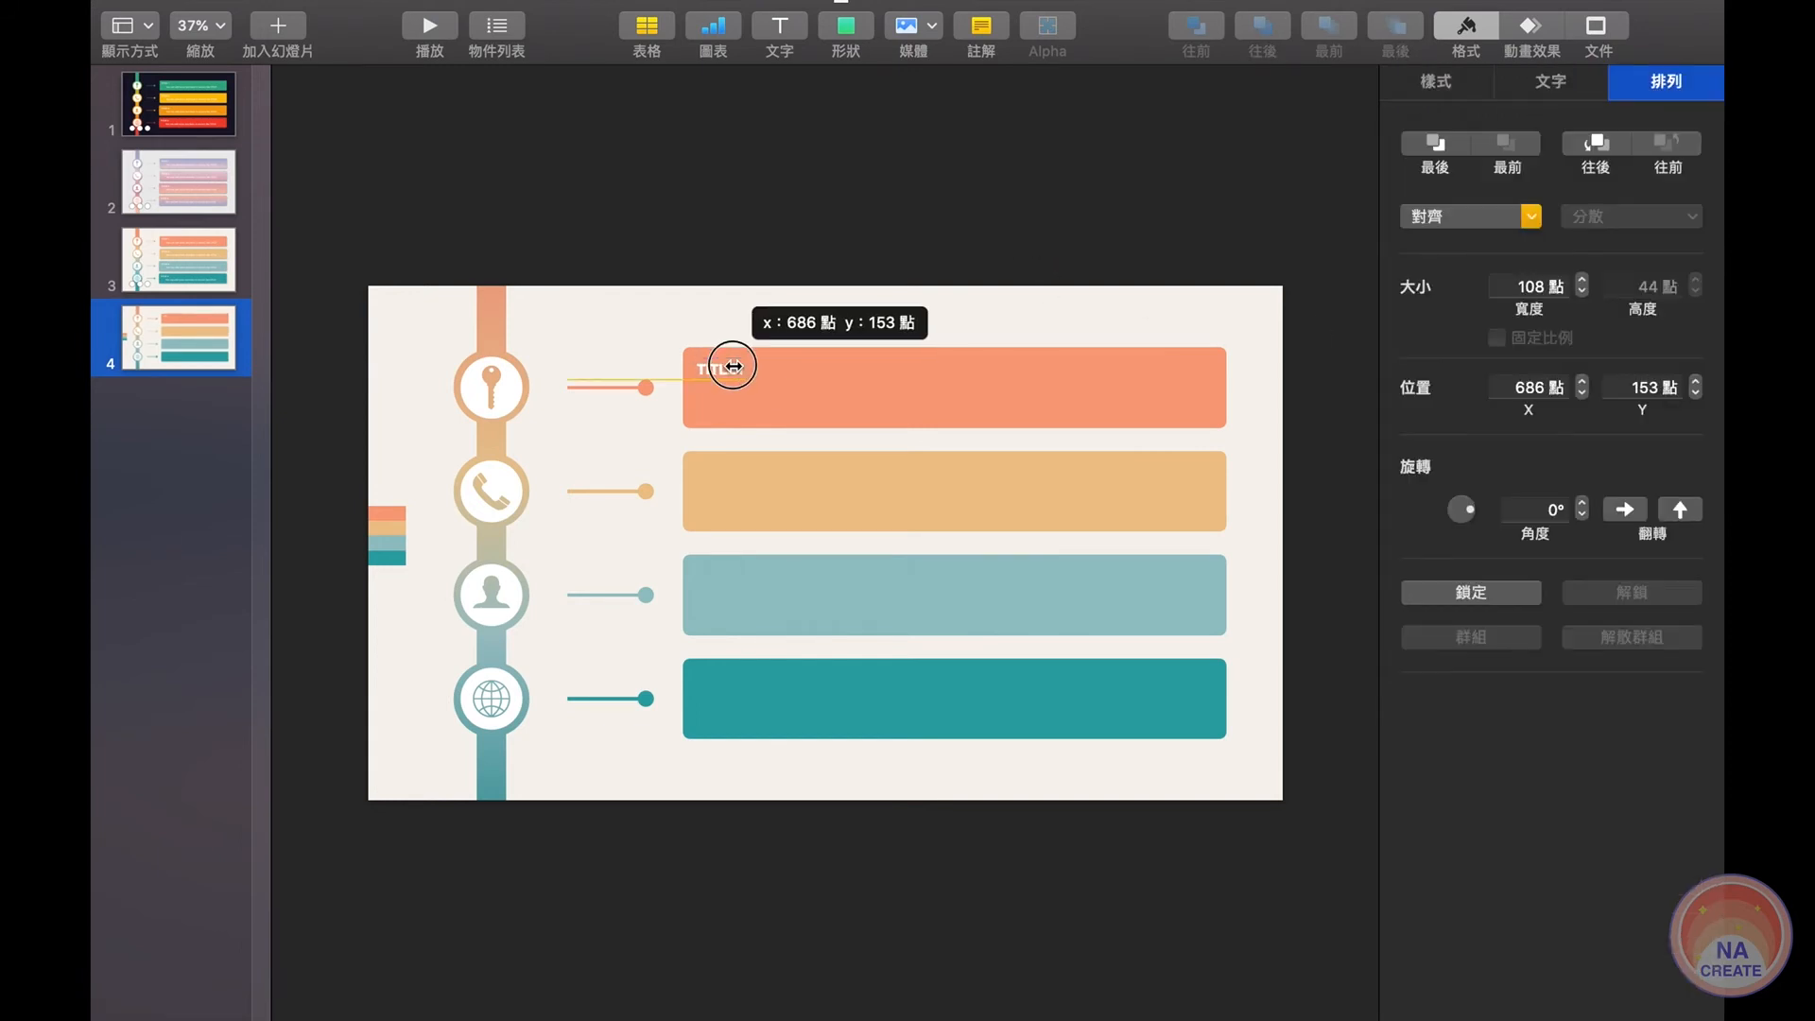
pyautogui.click(728, 370)
pyautogui.moveTo(737, 370); pyautogui.dragTo(740, 389)
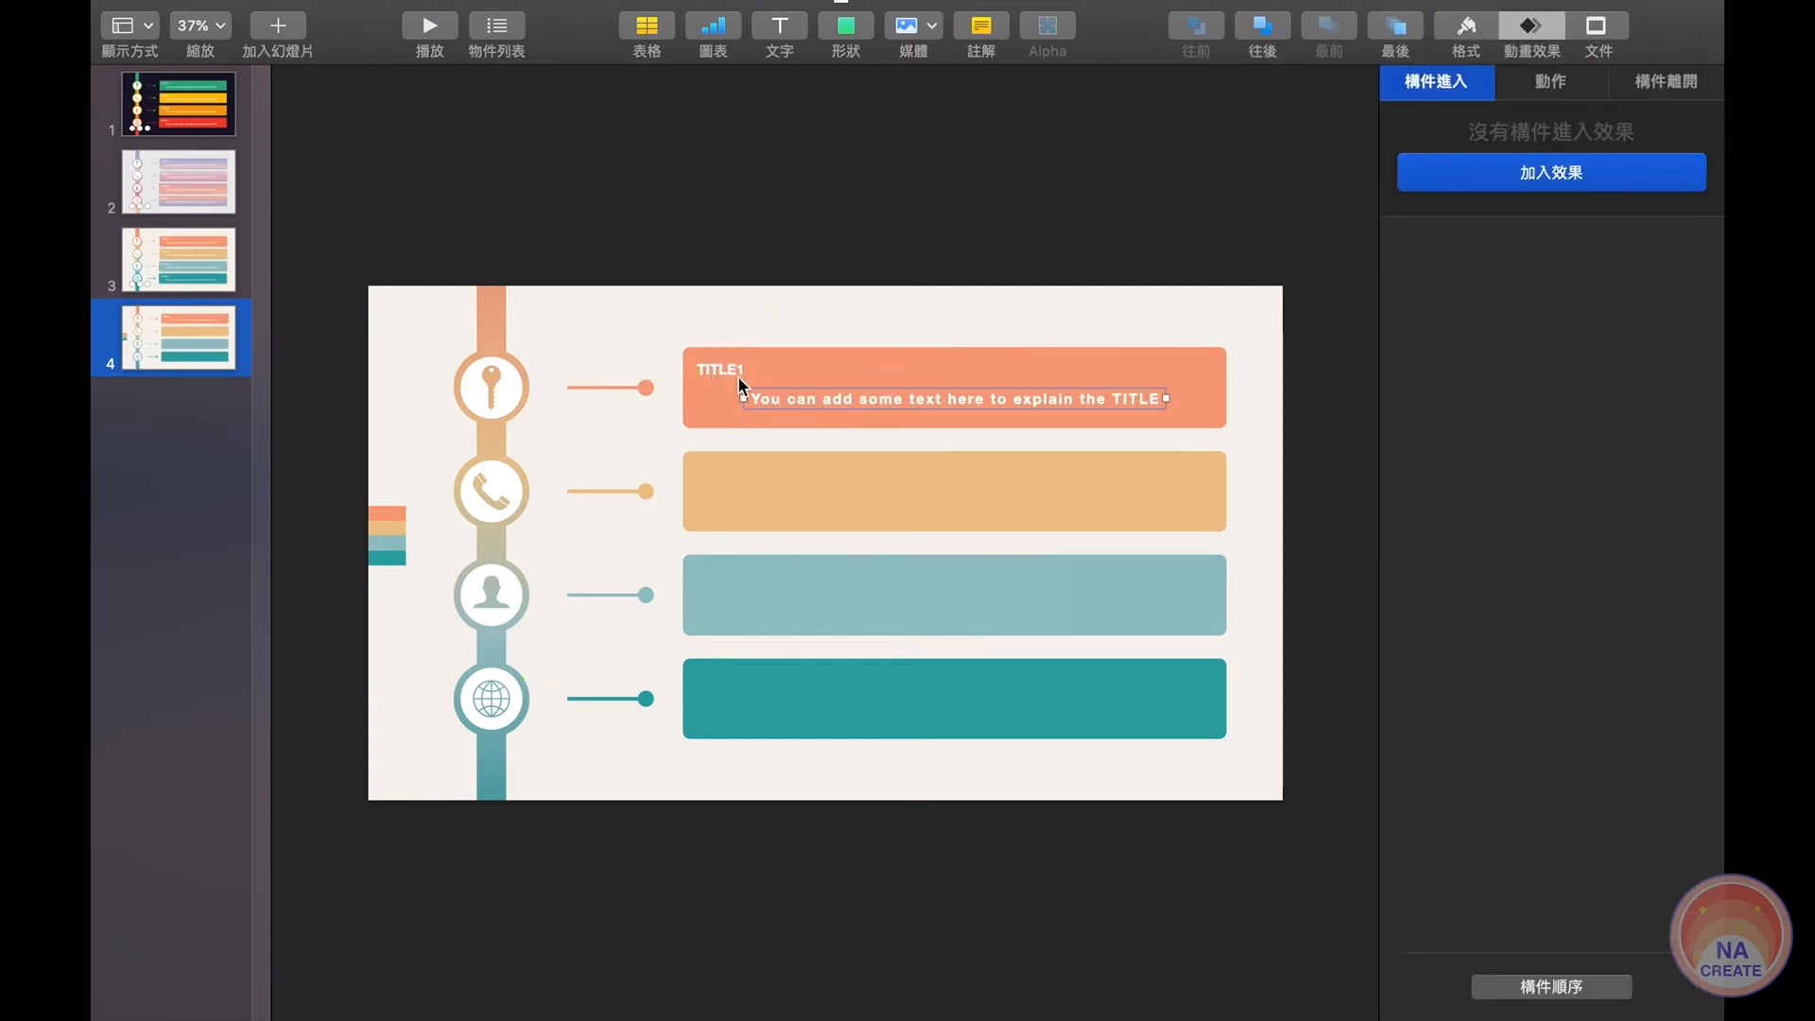
# Duplicate the coral bar's heading and description together onto the sand, light blue-green and dark teal bars.
pyautogui.keyDown('shift'); pyautogui.click(737, 373); pyautogui.keyUp('shift')
pyautogui.moveTo(920, 405); pyautogui.dragTo(958, 613)
pyautogui.moveTo(960, 611); pyautogui.dragTo(963, 713)
pyautogui.click(745, 508)
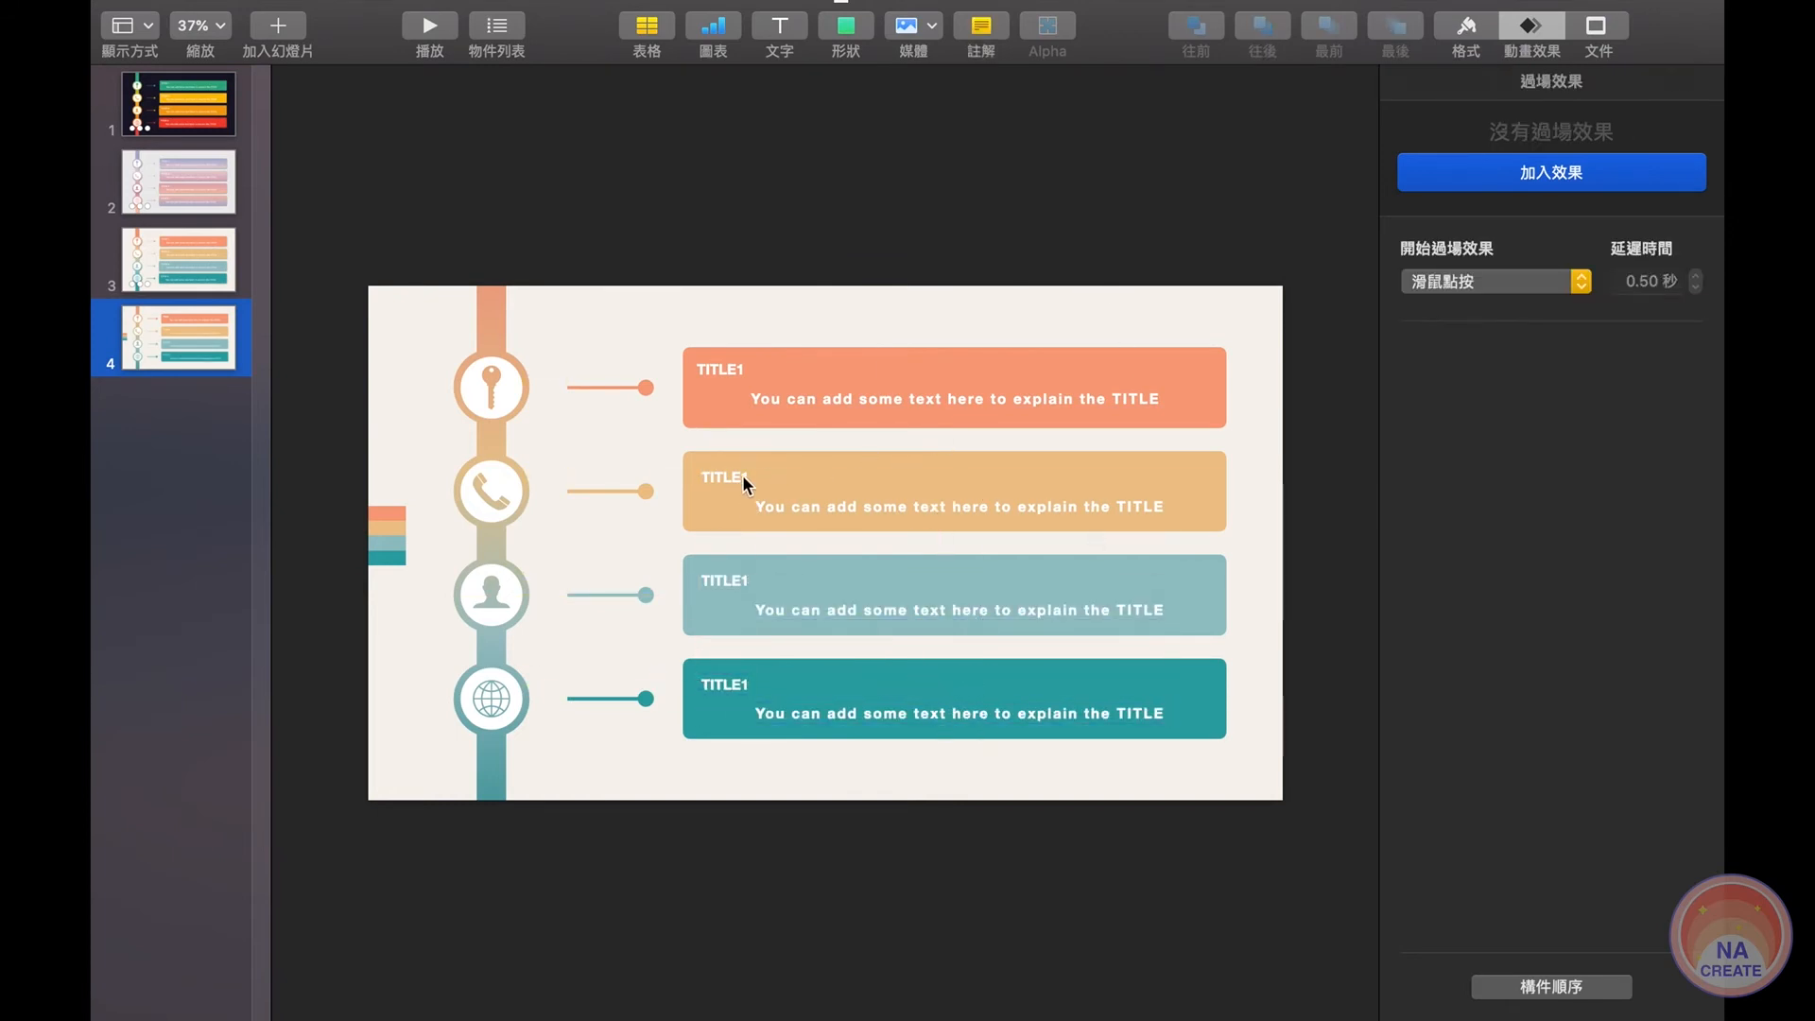
# Renumber the bar headings from top to bottom as "TITLE 1", "TITLE 2", "TITLE 3" and "TITLE 4".
pyautogui.click(741, 475)
pyautogui.doubleClick(743, 477)
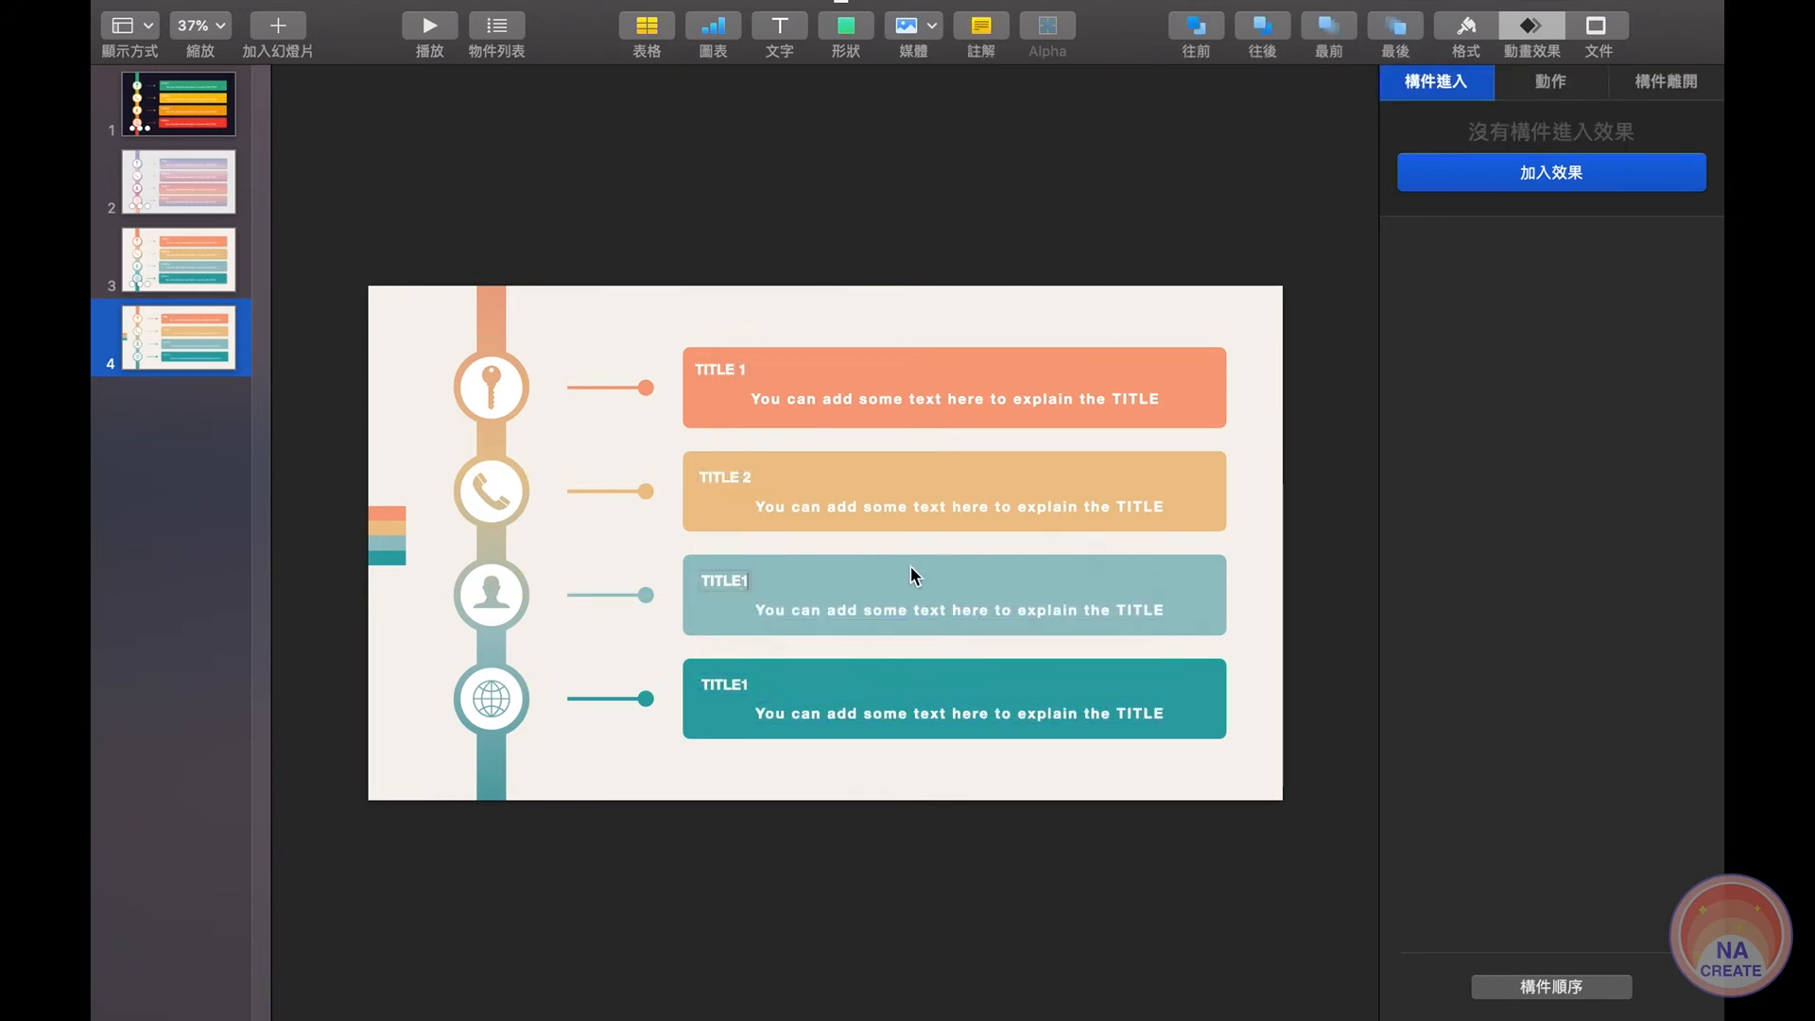
pyautogui.press('BackSpace')
pyautogui.write('4')
pyautogui.click(1069, 803)
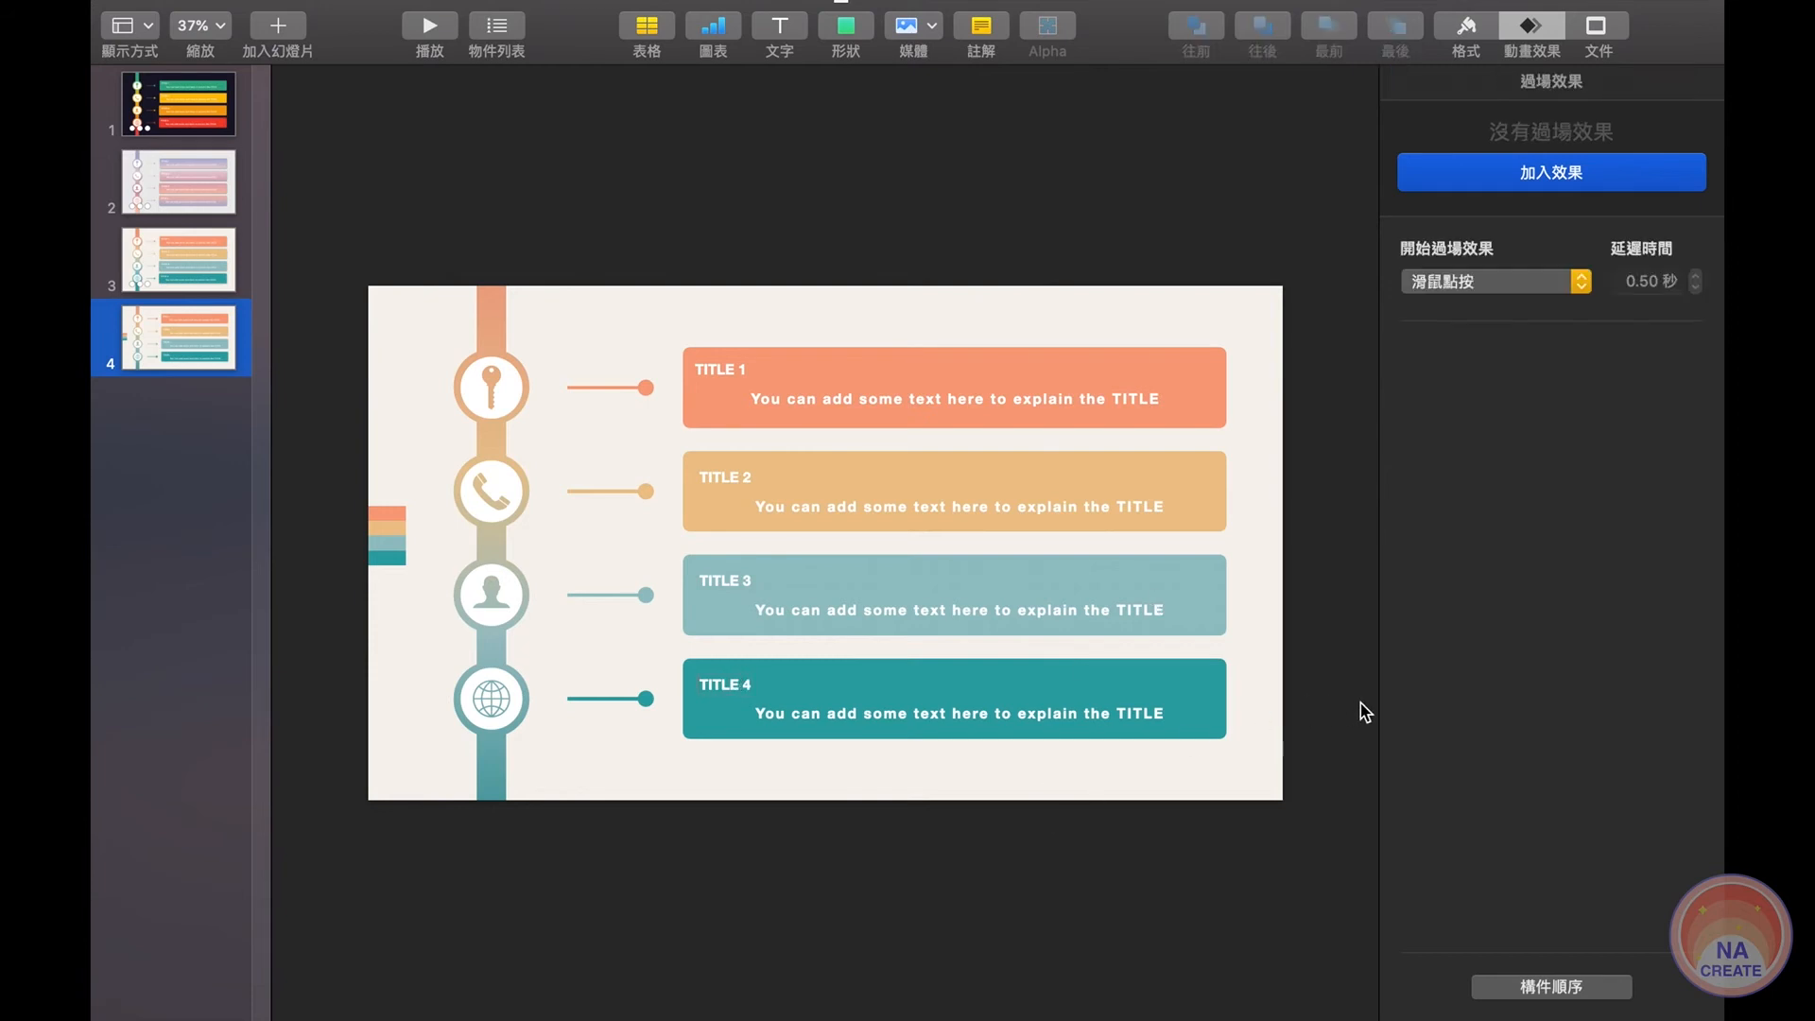